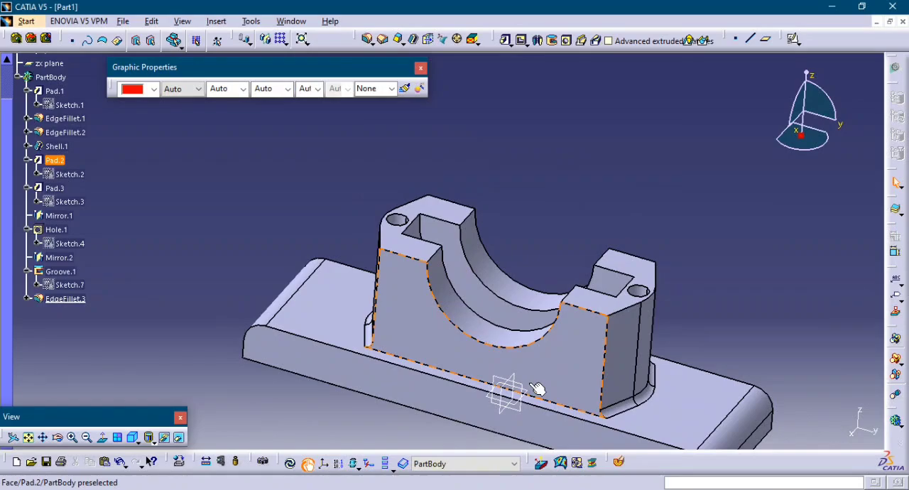
{"action": "left_click", "coordinate": [532, 387]}
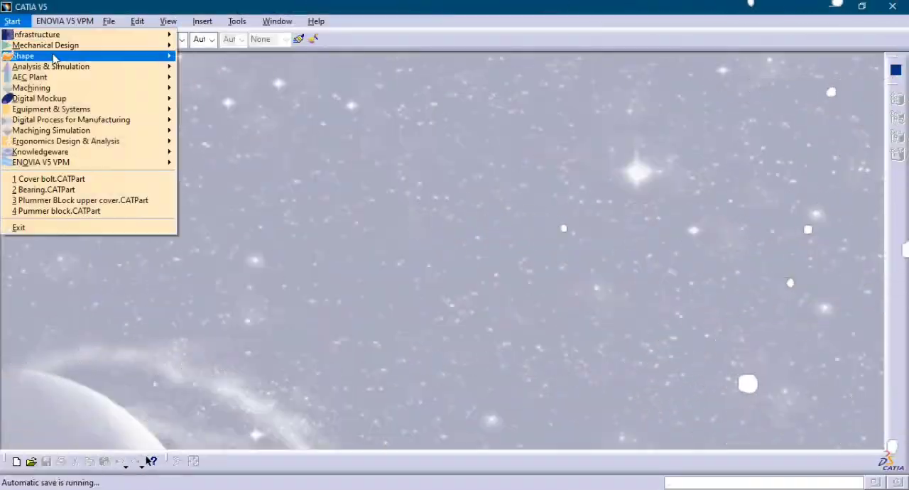
Create a new, empty part document.
{"action": "mouse_move", "coordinate": [85, 45]}
{"action": "left_click", "coordinate": [206, 43]}
{"action": "left_click", "coordinate": [796, 428]}
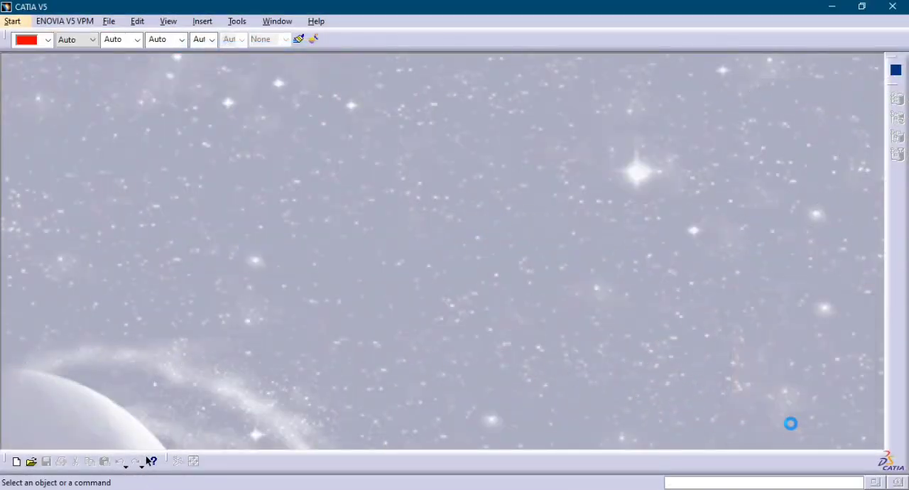
{"action": "middle_click_drag", "start_coordinate": [501, 270], "coordinate": [493, 311]}
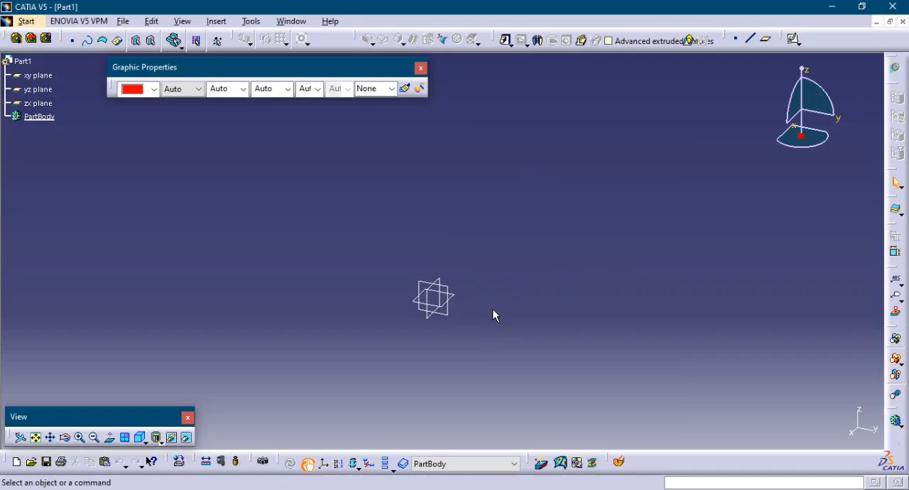
Start a positioned sketch on the xy plane with the V direction reversed and the H and V axes swapped.
{"action": "left_click", "coordinate": [799, 45]}
{"action": "left_click", "coordinate": [807, 72]}
{"action": "left_click", "coordinate": [457, 301]}
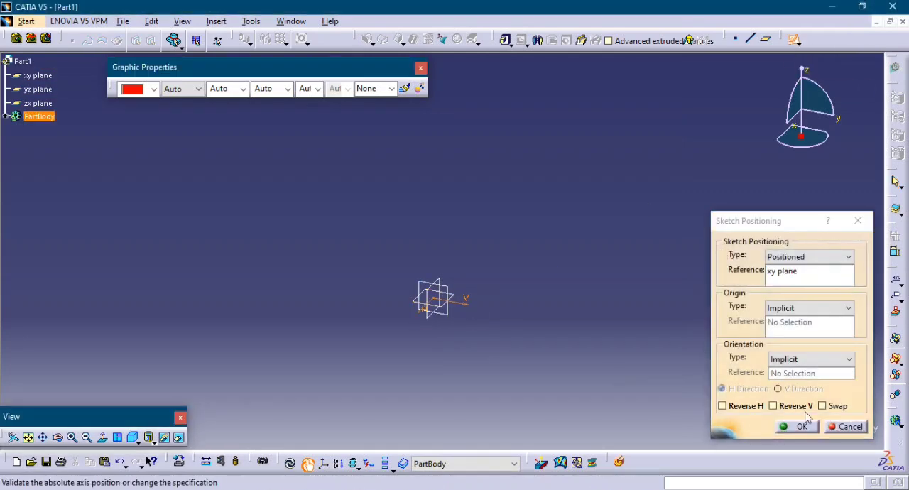
{"action": "left_click", "coordinate": [792, 405]}
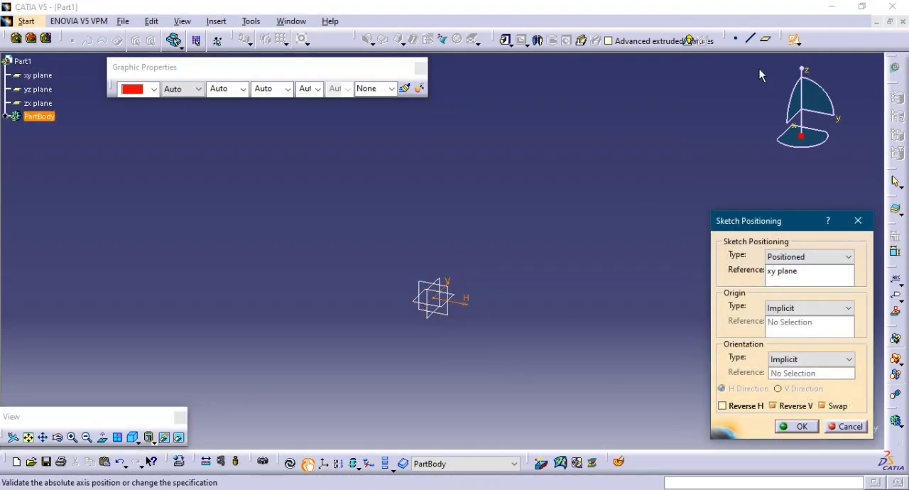
{"action": "key", "text": "Return"}
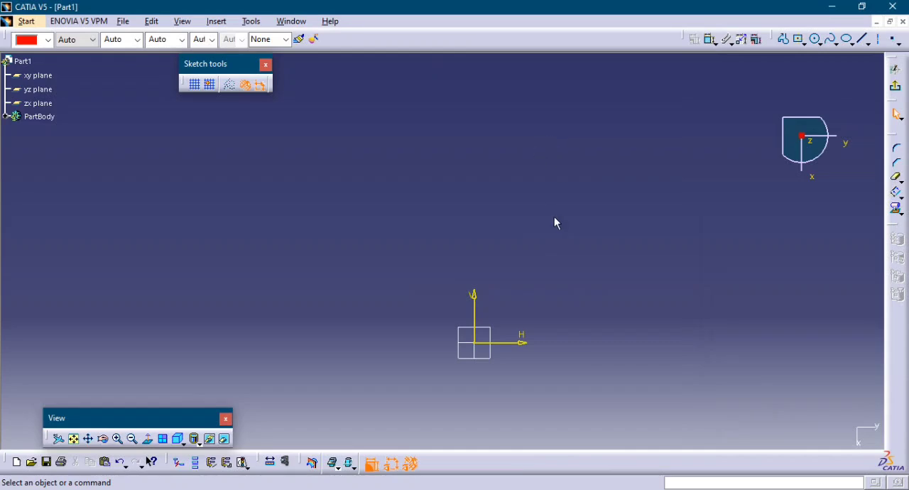
Sketch a centered rectangle at the sketch origin, about 335 mm wide and 106 mm high.
{"action": "middle_click_drag", "start_coordinate": [551, 280], "coordinate": [526, 181]}
{"action": "left_click", "coordinate": [796, 38]}
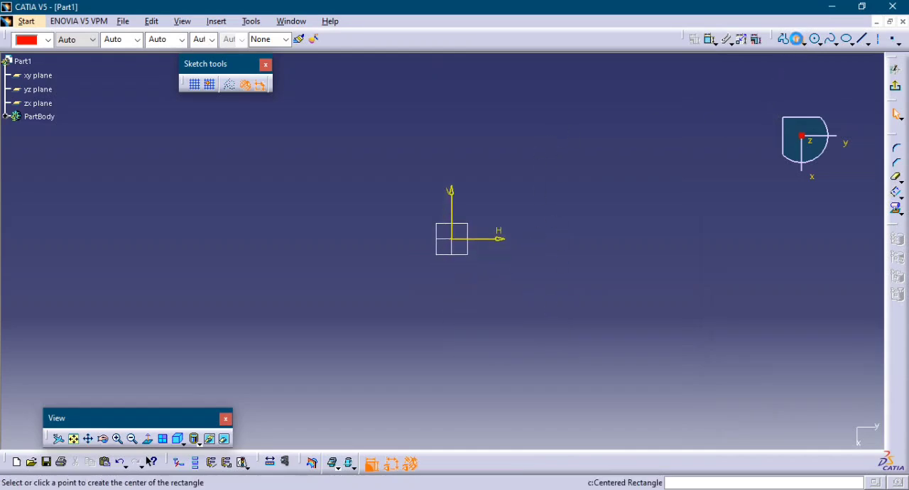
{"action": "left_click", "coordinate": [452, 239]}
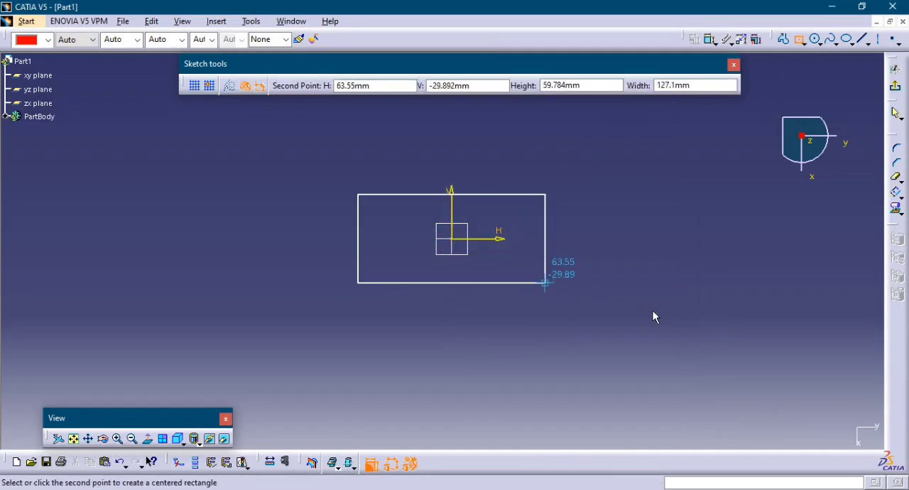
{"action": "left_click", "coordinate": [699, 317]}
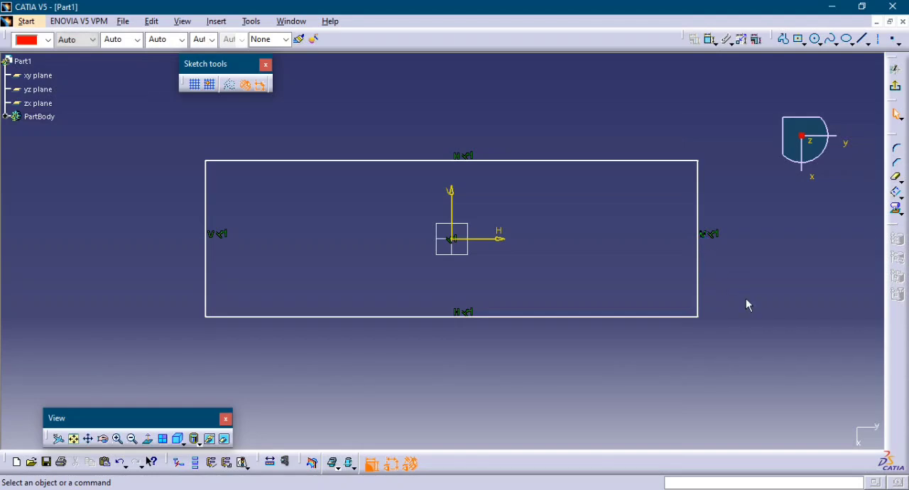
Dimension the rectangle's height beside its vertical edge and its length below its horizontal edge.
{"action": "middle_click_drag", "start_coordinate": [723, 259], "coordinate": [710, 241]}
{"action": "left_click", "coordinate": [710, 39]}
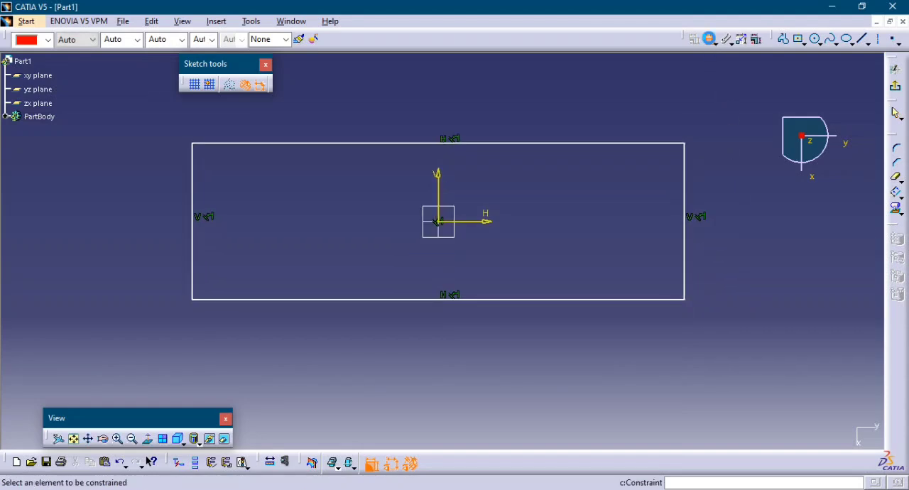
{"action": "left_click", "coordinate": [686, 266]}
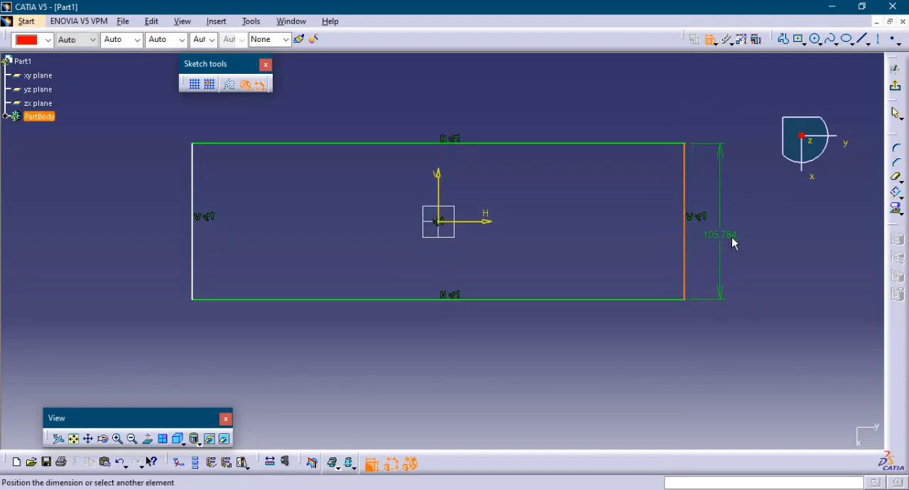
{"action": "left_click", "coordinate": [751, 241]}
{"action": "left_click", "coordinate": [625, 300]}
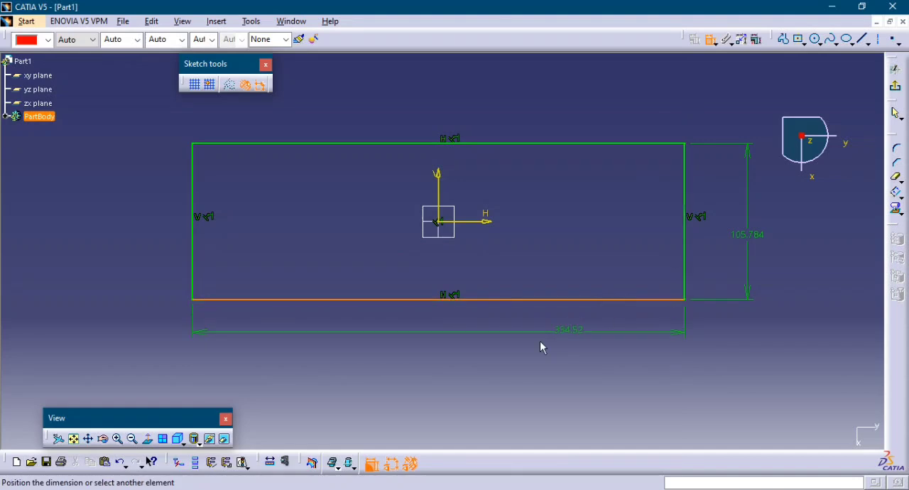
{"action": "left_click", "coordinate": [505, 350]}
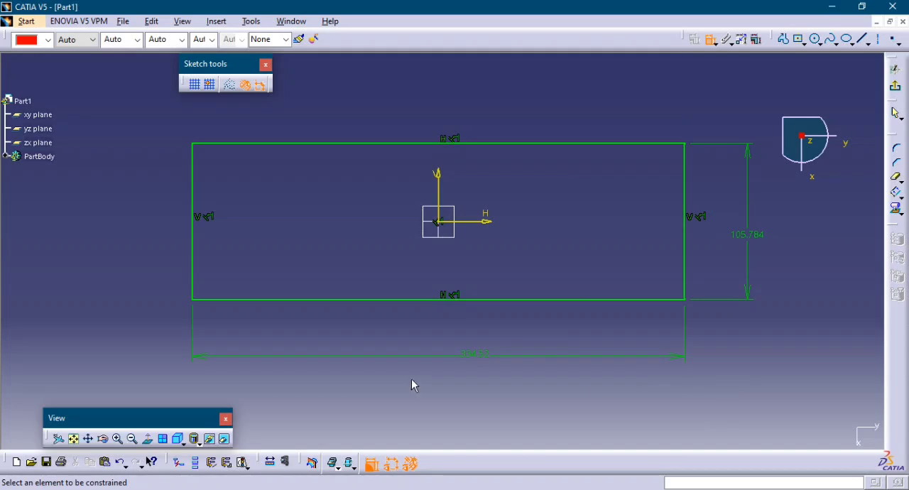
Set the rectangle's length to 350 mm and its height to 100 mm.
{"action": "double_click", "coordinate": [473, 355]}
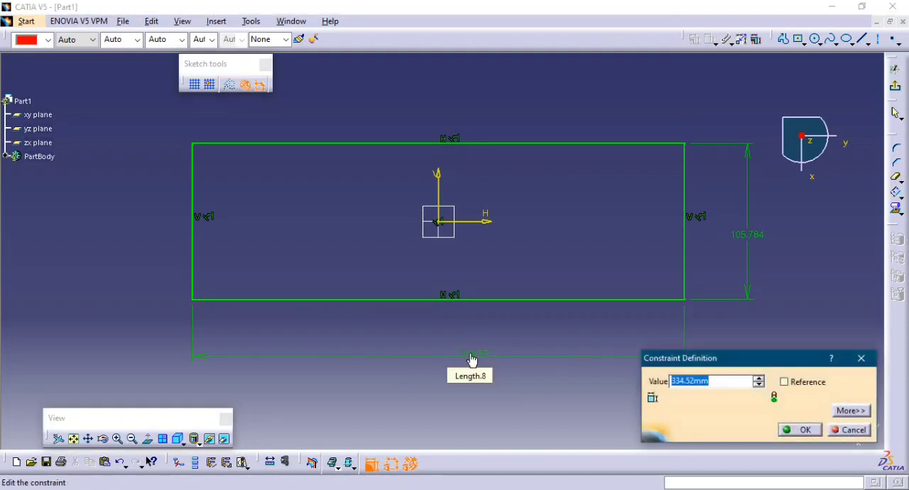
{"action": "type", "text": "350"}
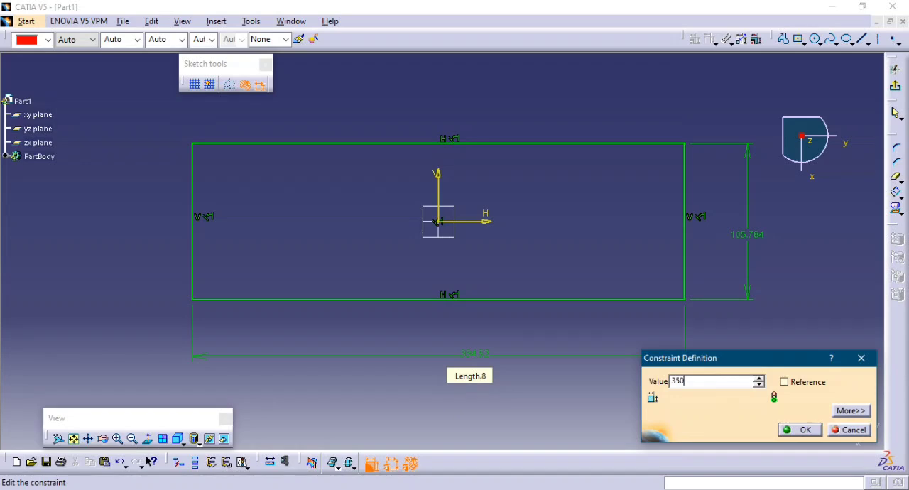
{"action": "key", "text": "Return"}
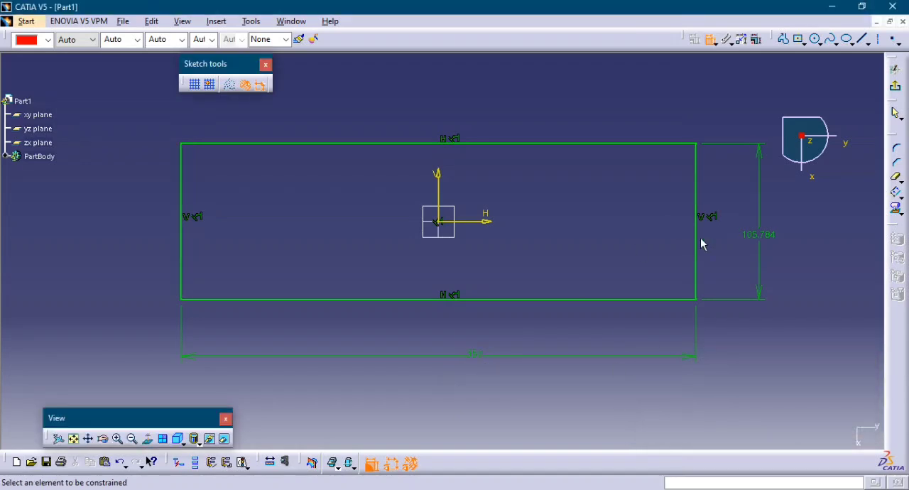
{"action": "double_click", "coordinate": [757, 235]}
{"action": "type", "text": "100"}
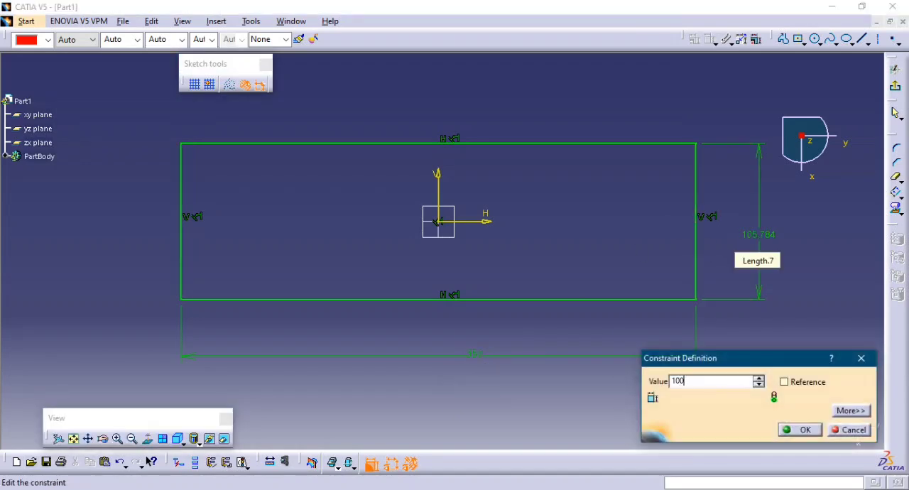
{"action": "key", "text": "Return"}
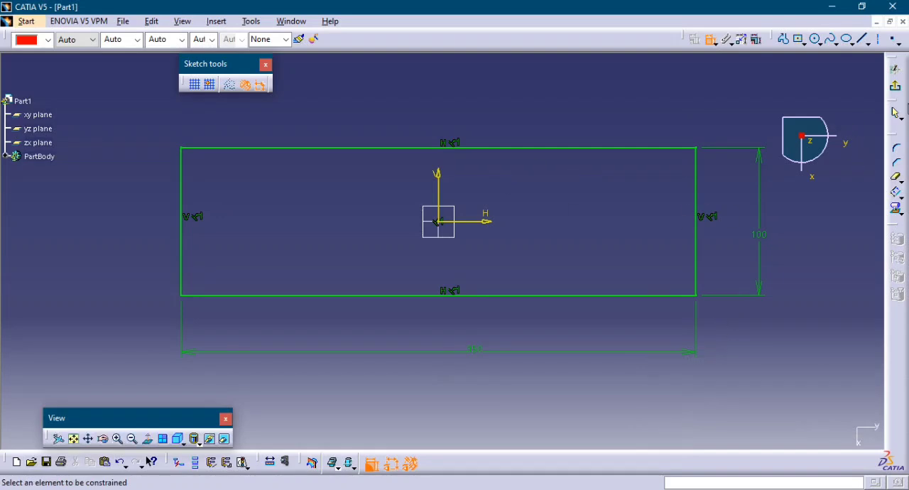
Exit the sketch and extrude the rectangle as a 30 mm pad.
{"action": "left_click", "coordinate": [897, 91]}
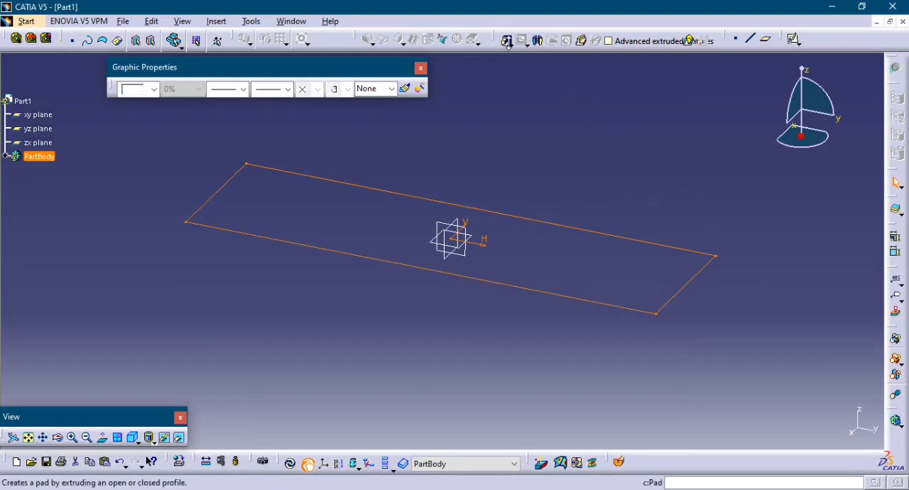
{"action": "left_click", "coordinate": [507, 40]}
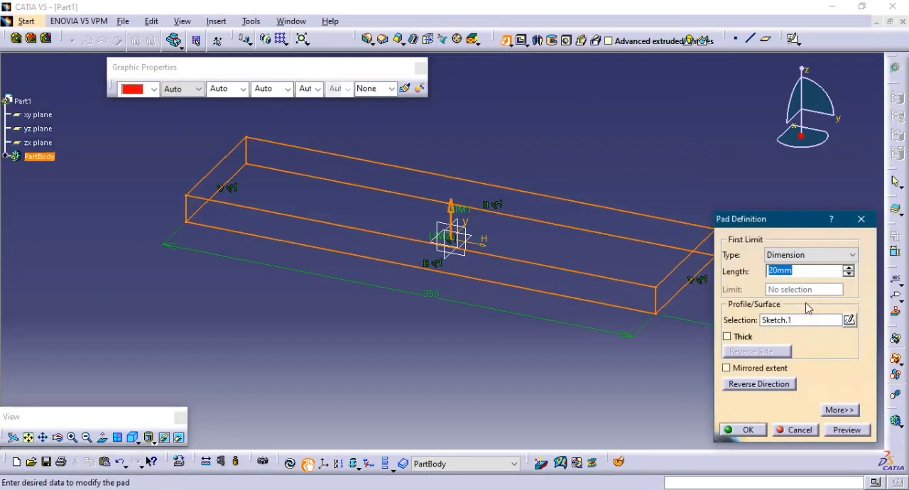
{"action": "left_click", "coordinate": [846, 429]}
{"action": "left_click", "coordinate": [745, 430]}
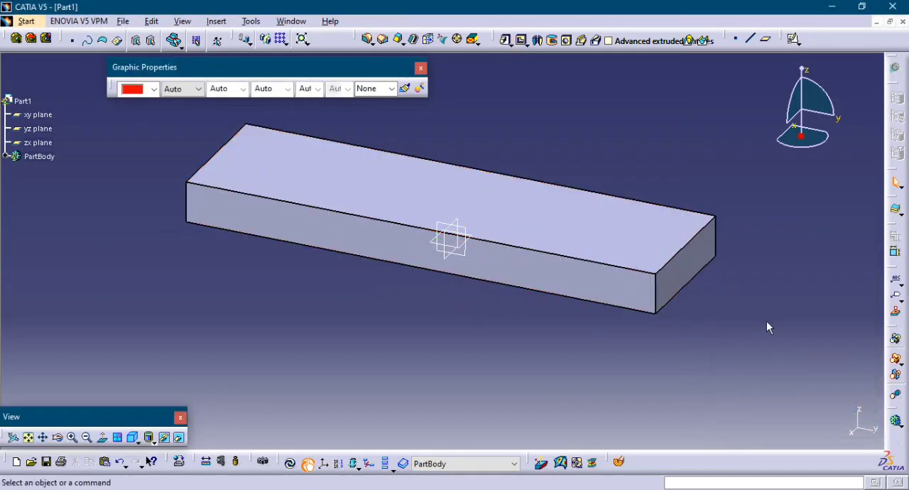
Round the short upper edge at the block's positive y end with a 15 mm edge fillet.
{"action": "middle_click_drag", "start_coordinate": [462, 318], "coordinate": [504, 416]}
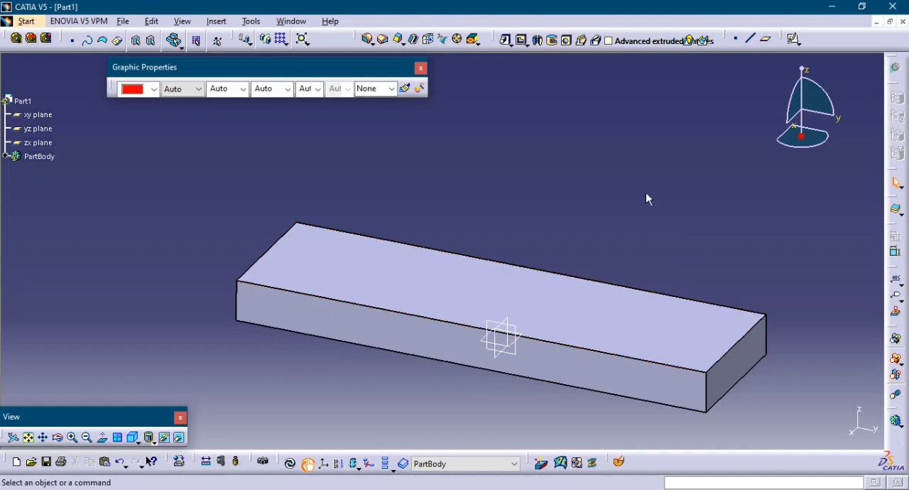
{"action": "left_click", "coordinate": [369, 40]}
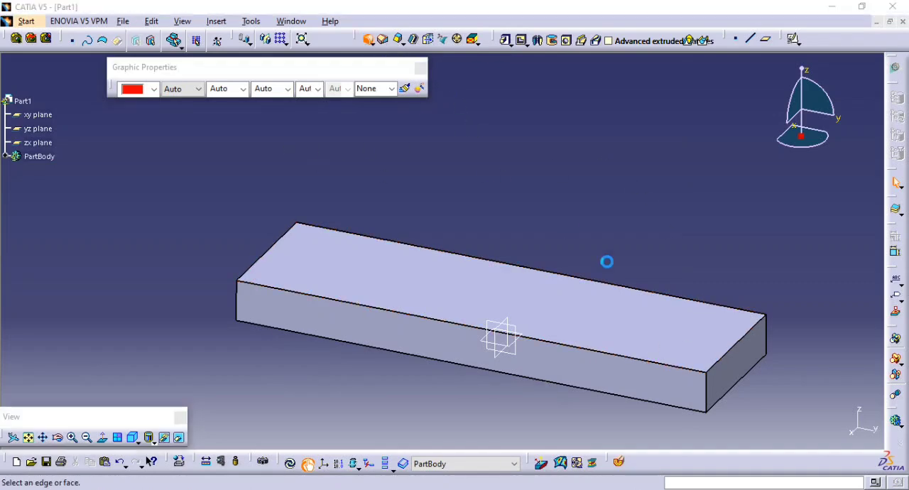
{"action": "middle_click_drag", "start_coordinate": [601, 304], "coordinate": [362, 233]}
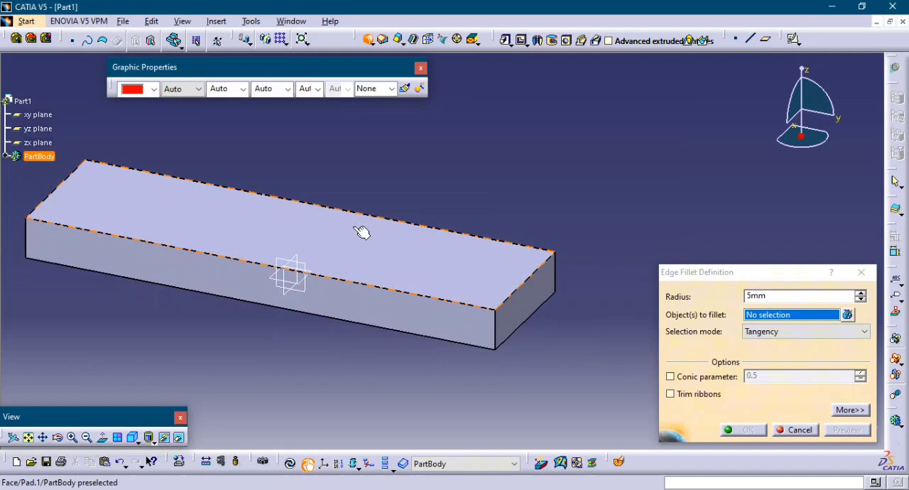
{"action": "left_click", "coordinate": [516, 292]}
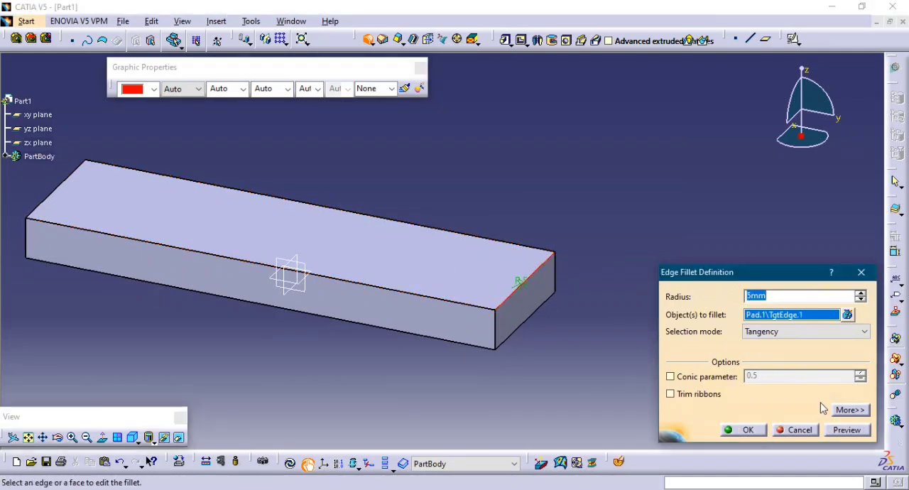
{"action": "left_click", "coordinate": [845, 431]}
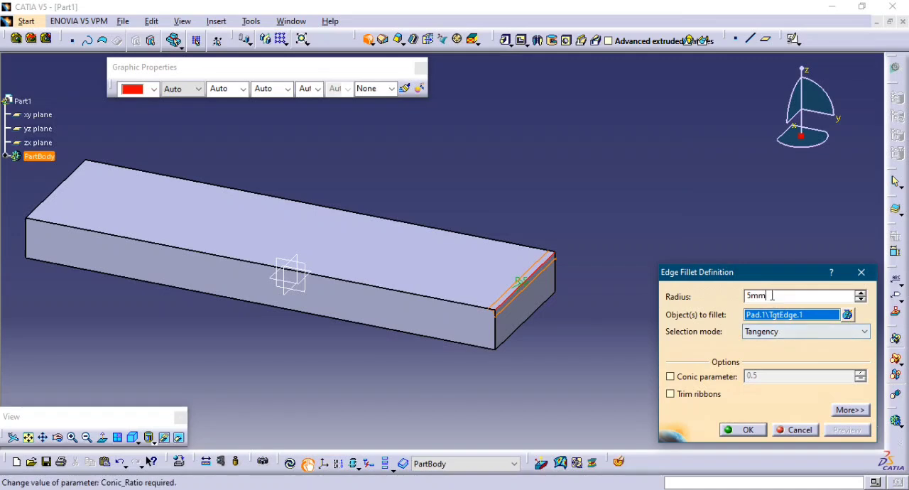
{"action": "left_click_drag", "start_coordinate": [775, 297], "coordinate": [734, 310]}
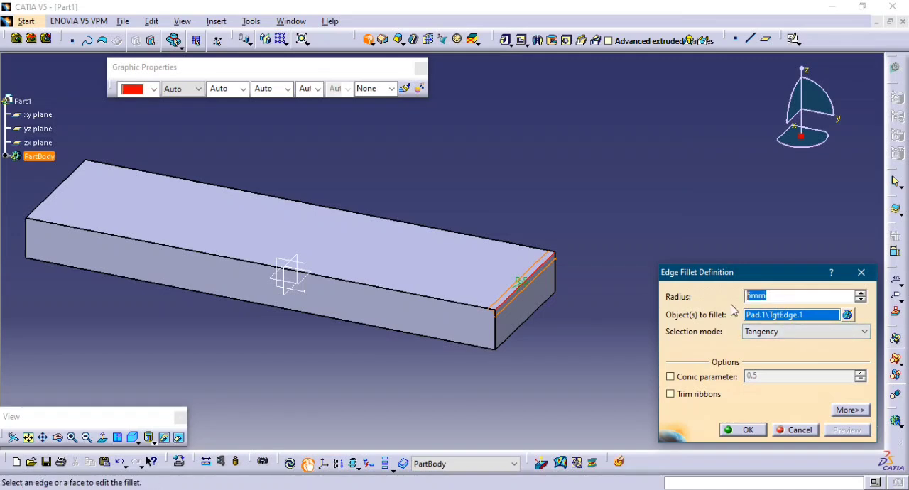
{"action": "left_click", "coordinate": [849, 431]}
{"action": "left_click", "coordinate": [742, 432]}
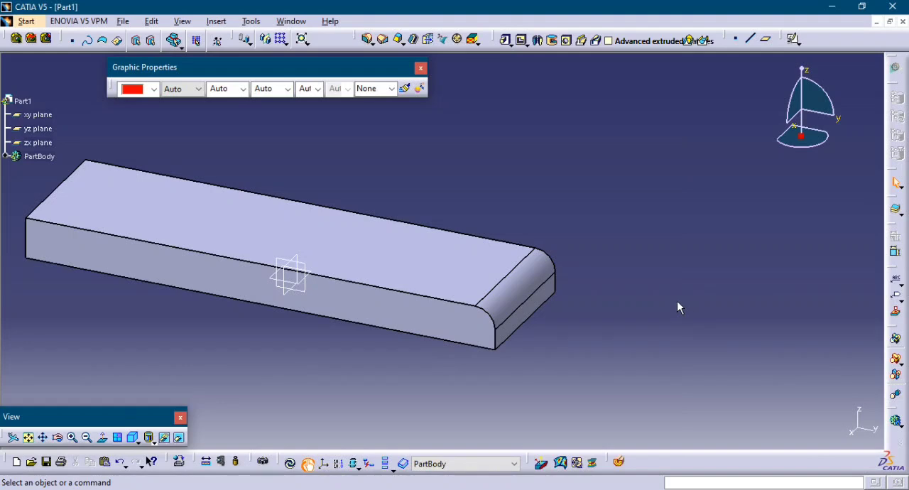
Apply a 15 mm edge fillet to the short upper edge at the opposite, unrounded end of the block.
{"action": "middle_click_drag", "start_coordinate": [530, 260], "coordinate": [711, 297]}
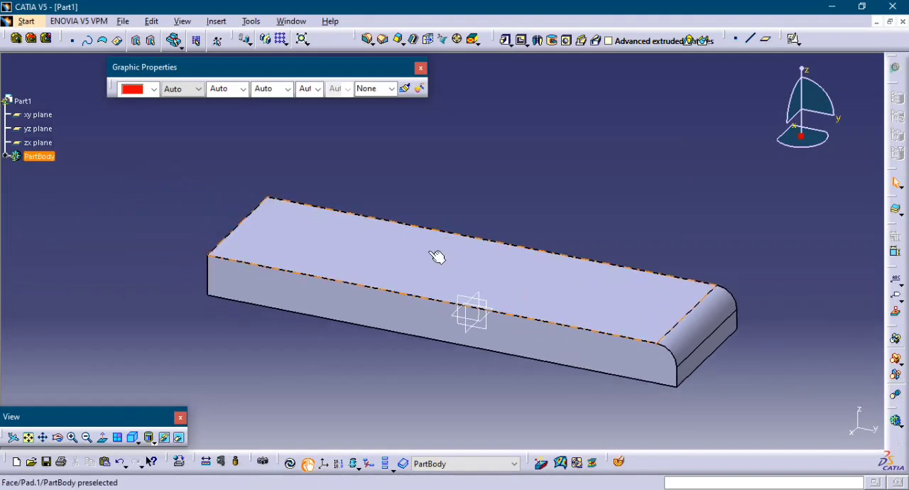
{"action": "left_click", "coordinate": [245, 223]}
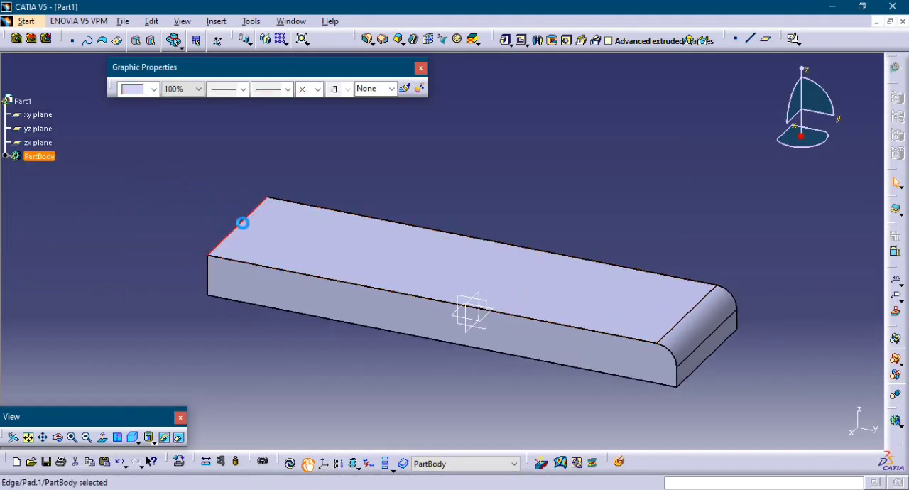
{"action": "left_click", "coordinate": [368, 41]}
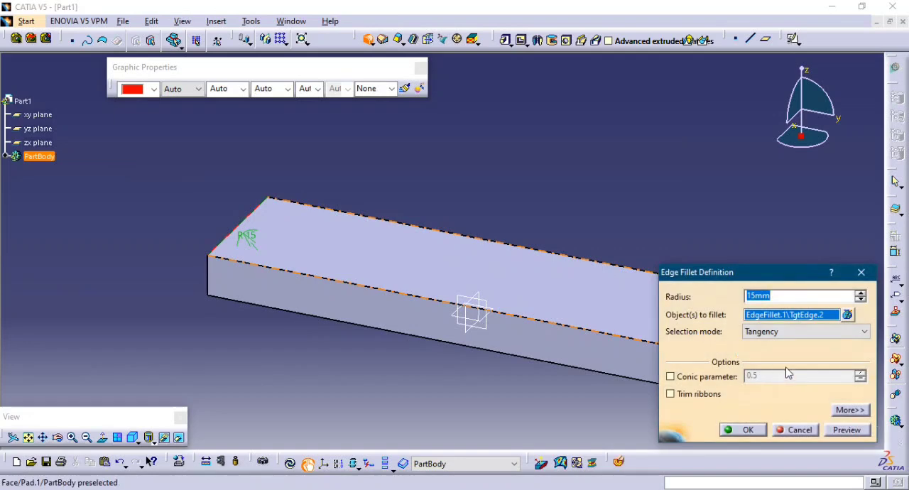
{"action": "left_click", "coordinate": [757, 431]}
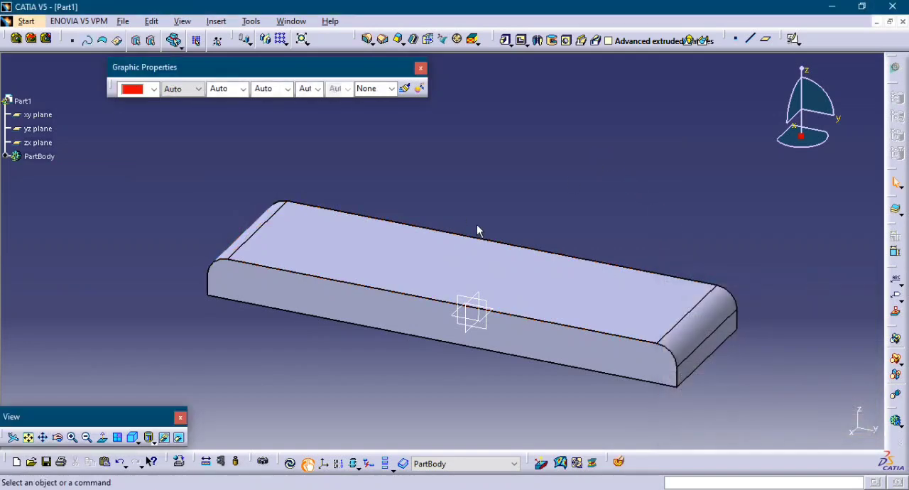
Shell the filleted block to the inside, removing its flat underside face.
{"action": "middle_click_drag", "start_coordinate": [577, 159], "coordinate": [544, 197]}
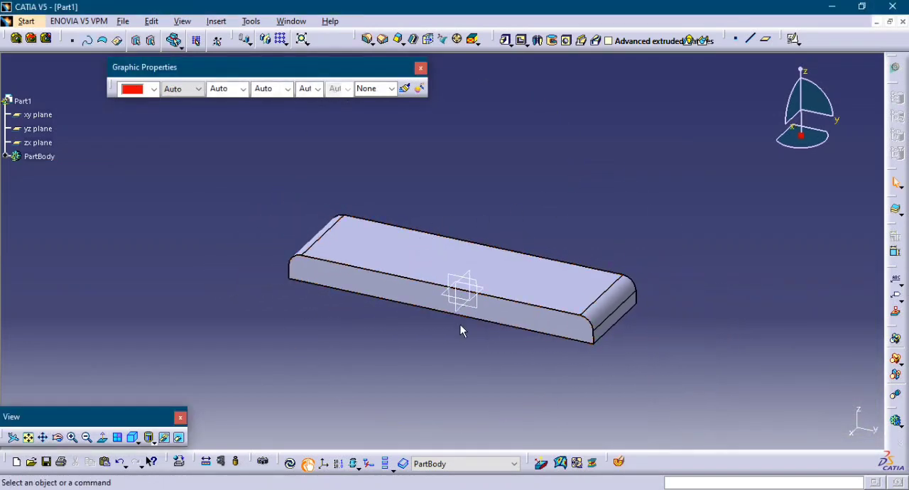
{"action": "middle_click_drag", "start_coordinate": [460, 330], "coordinate": [530, 210]}
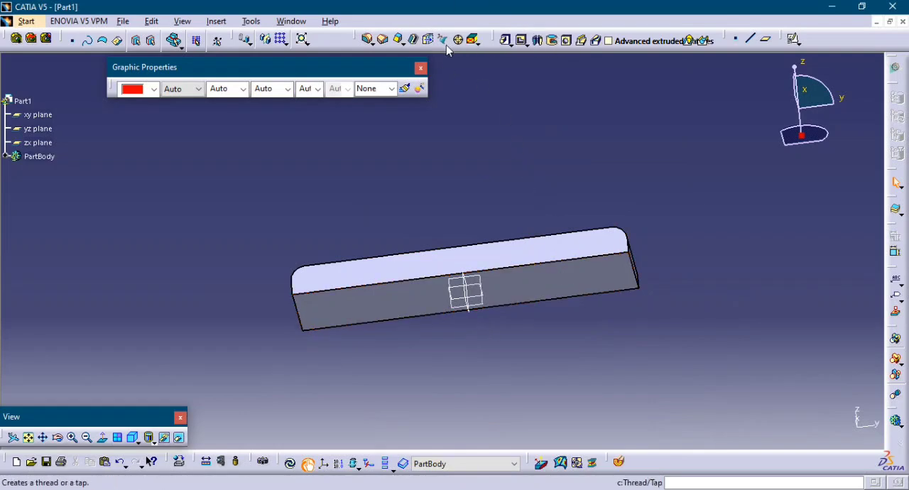
{"action": "left_click", "coordinate": [415, 39]}
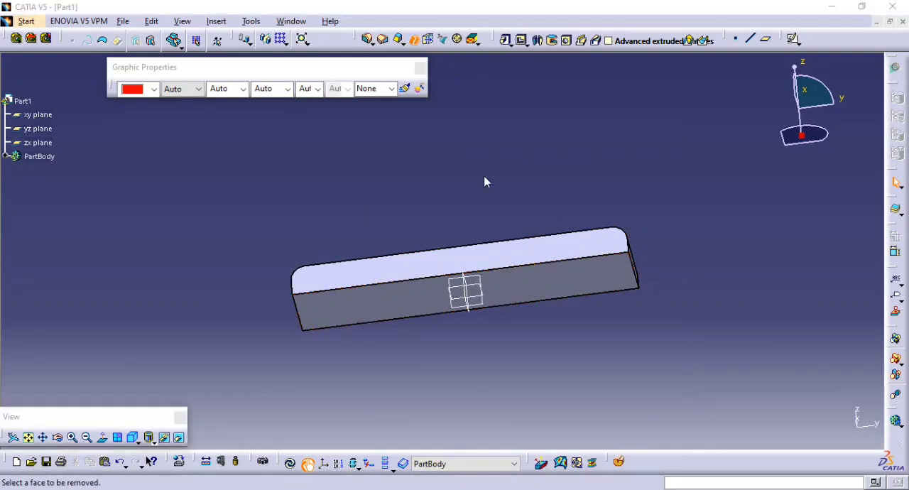
{"action": "left_click", "coordinate": [545, 275]}
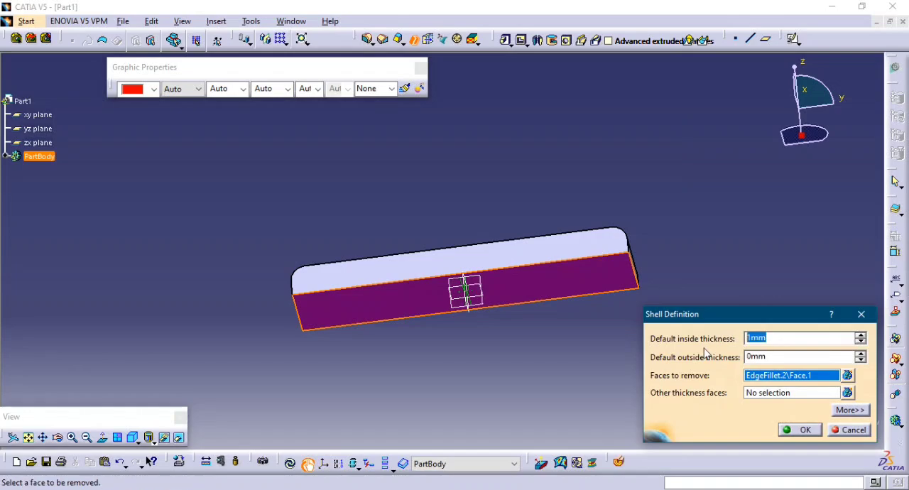
{"action": "left_click", "coordinate": [796, 431]}
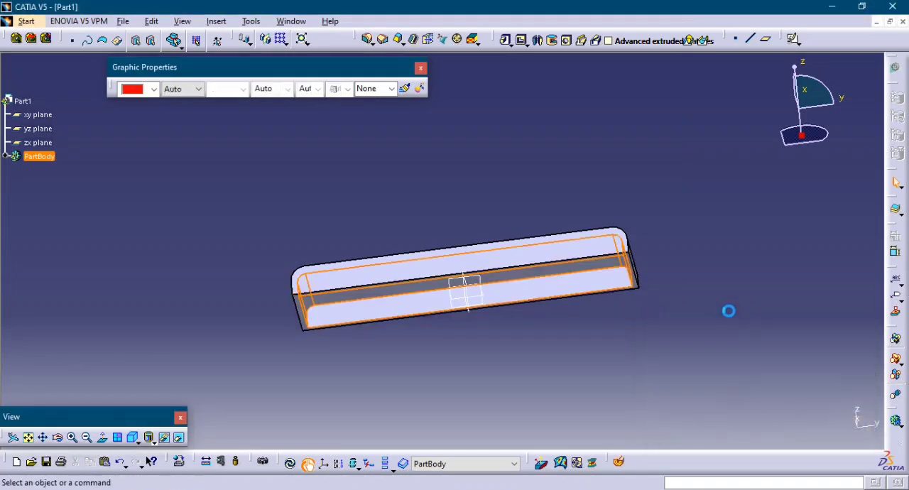
Start a positioned sketch on the yz plane with implicit origin and orientation.
{"action": "middle_click_drag", "start_coordinate": [515, 364], "coordinate": [458, 333]}
{"action": "middle_click_drag", "start_coordinate": [371, 154], "coordinate": [528, 308]}
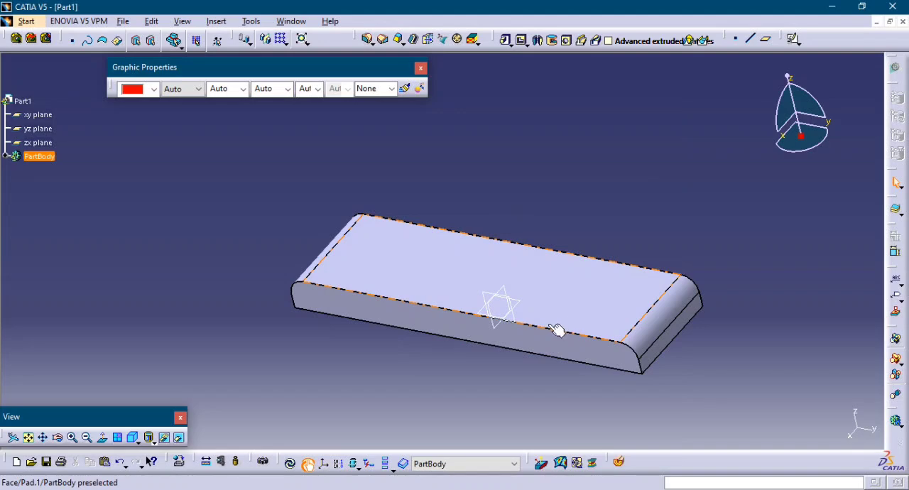
{"action": "middle_click_drag", "start_coordinate": [455, 346], "coordinate": [542, 305]}
{"action": "middle_click_drag", "start_coordinate": [461, 242], "coordinate": [507, 246]}
{"action": "middle_click_drag", "start_coordinate": [612, 221], "coordinate": [581, 270]}
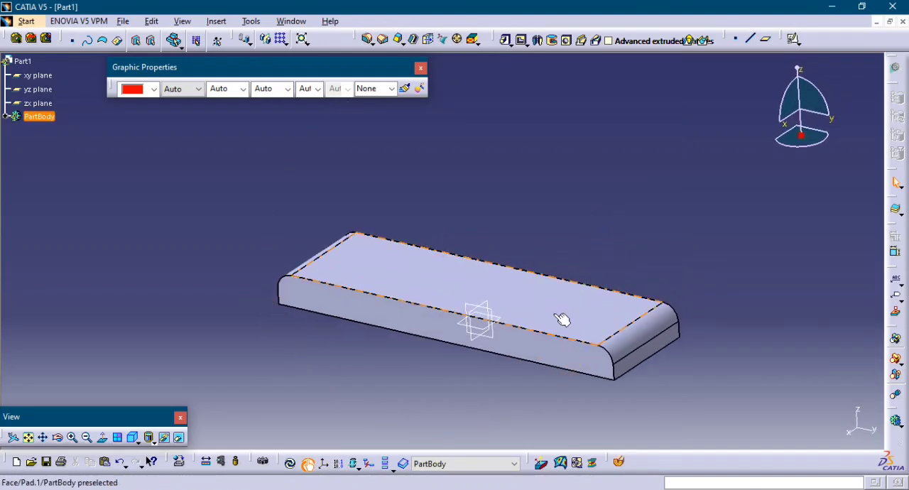
{"action": "left_click", "coordinate": [490, 326]}
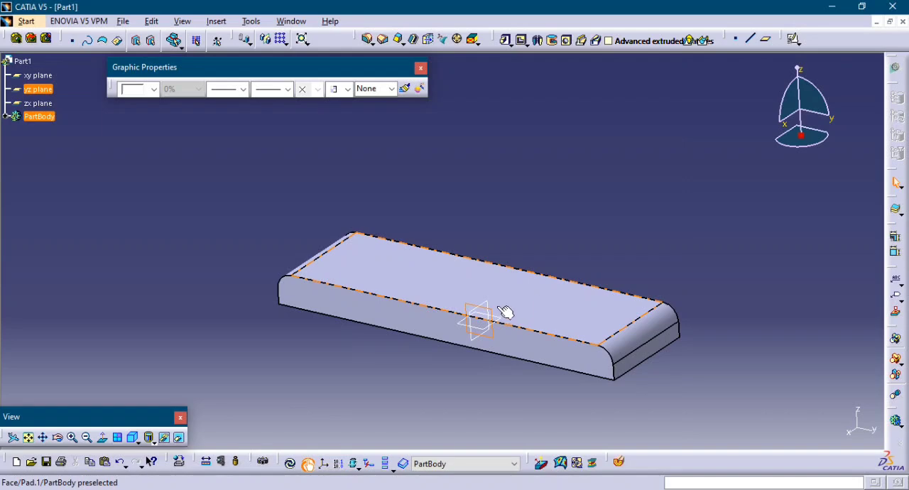
{"action": "left_click", "coordinate": [794, 41]}
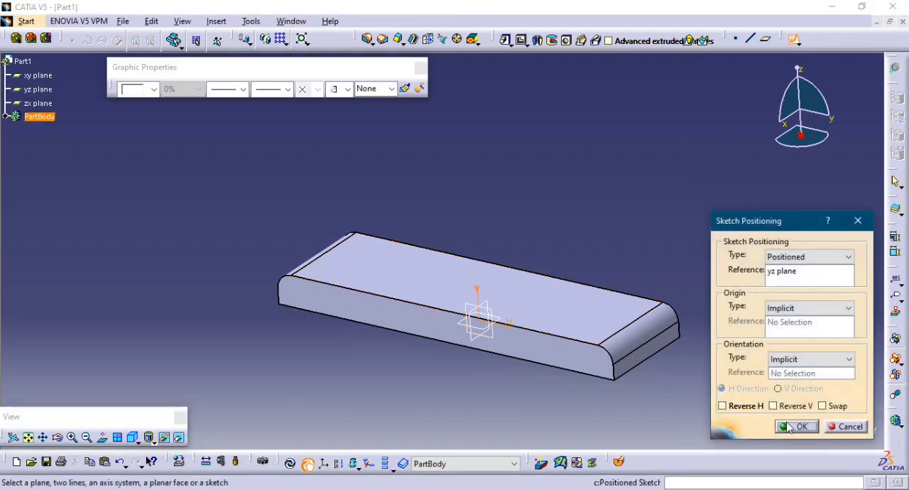
{"action": "left_click", "coordinate": [794, 426]}
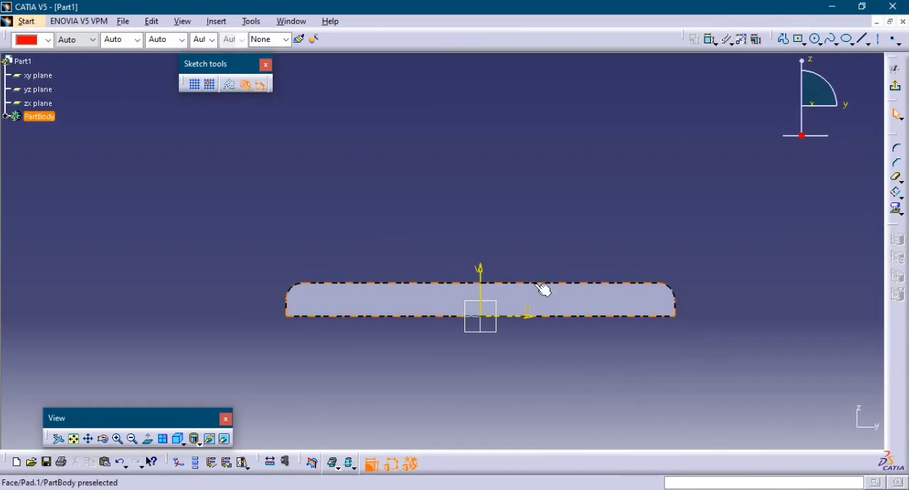
Sketch a centered rectangle about 144 mm wide above the base, with its center on the vertical axis about 89 mm above the origin.
{"action": "left_click", "coordinate": [797, 42]}
{"action": "left_click", "coordinate": [480, 217]}
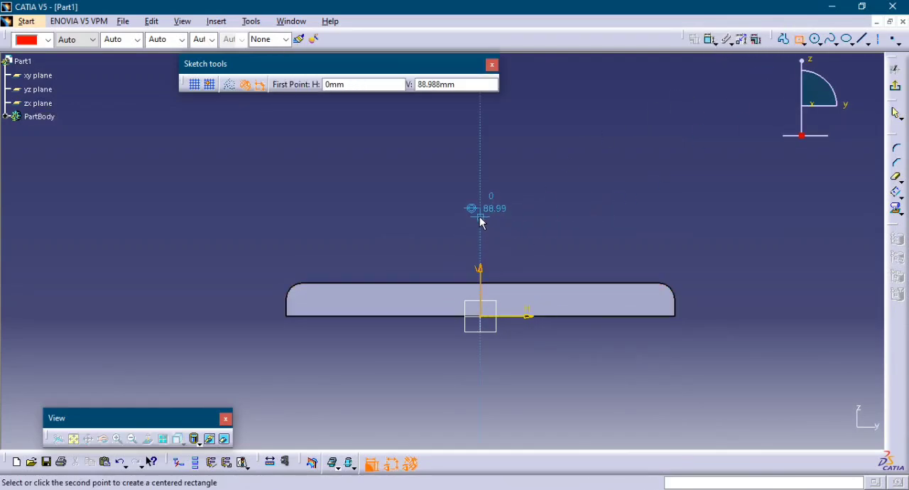
{"action": "left_click", "coordinate": [560, 262]}
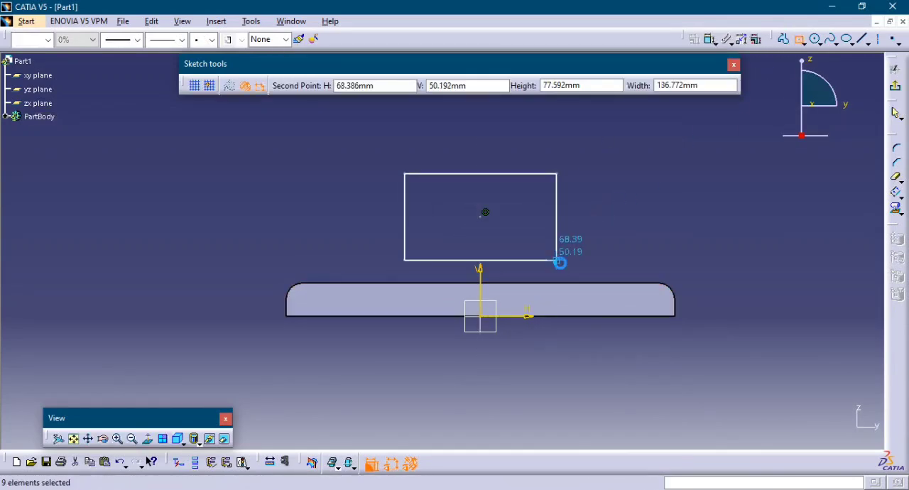
Make the rectangle's lower edge coincident with the top edge of the base.
{"action": "left_click", "coordinate": [710, 41]}
{"action": "left_click", "coordinate": [533, 262]}
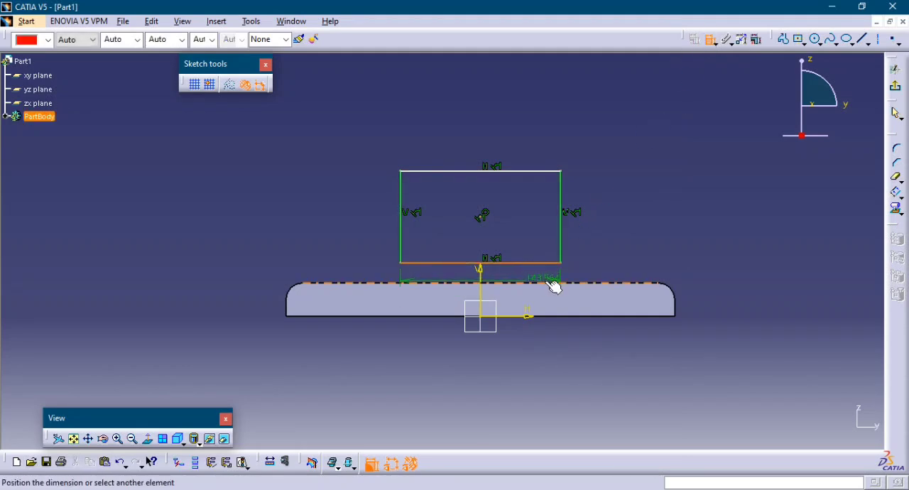
{"action": "left_click", "coordinate": [554, 286]}
{"action": "right_click", "coordinate": [604, 243]}
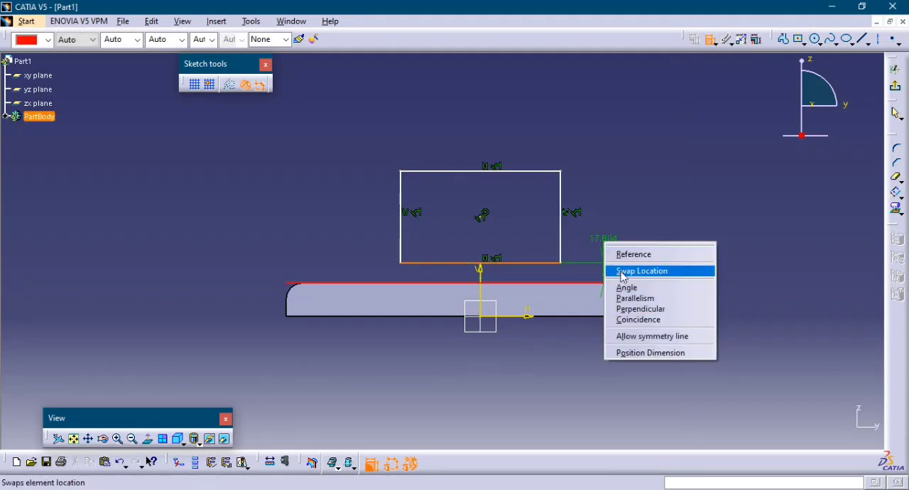
{"action": "left_click", "coordinate": [649, 324]}
Dimension the rectangle's height and its width.
{"action": "left_click", "coordinate": [561, 262]}
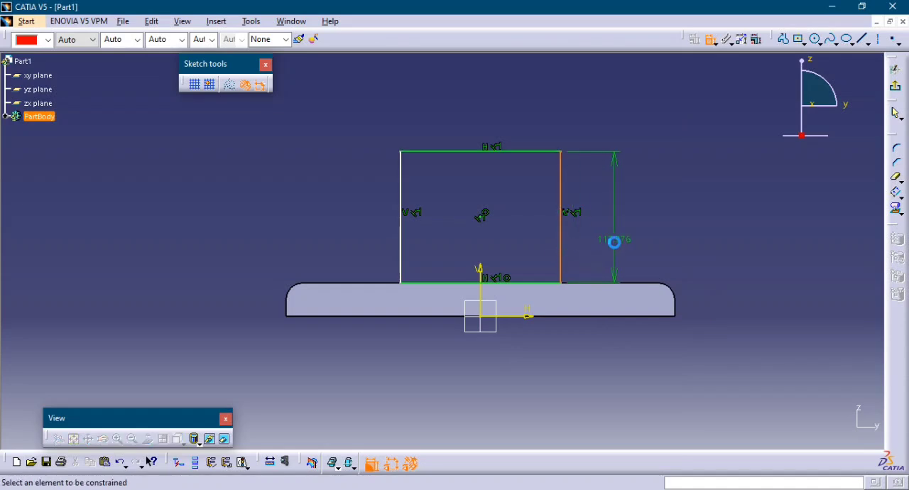
{"action": "left_click", "coordinate": [614, 242]}
{"action": "left_click", "coordinate": [510, 152]}
{"action": "left_click", "coordinate": [509, 135]}
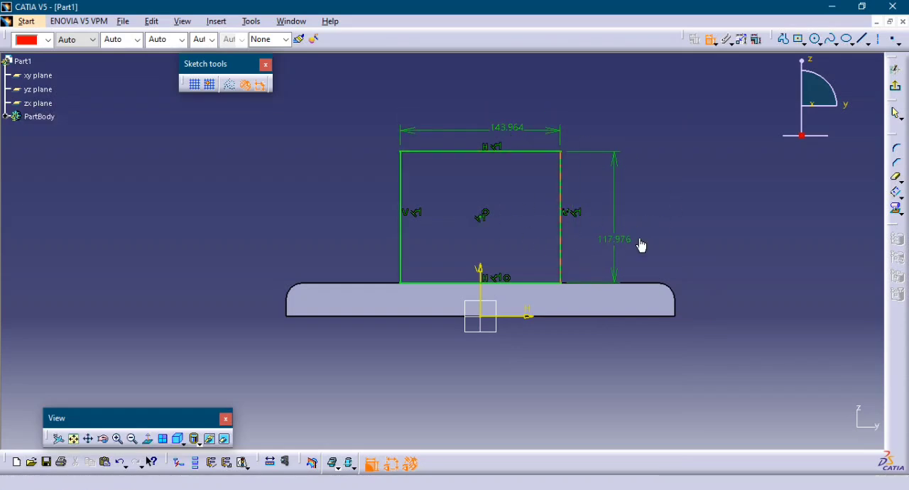
Sketch a circle about 68 mm in diameter centered on the rectangle's upper edge at the vertical axis, and dimension its diameter.
{"action": "left_click", "coordinate": [816, 41]}
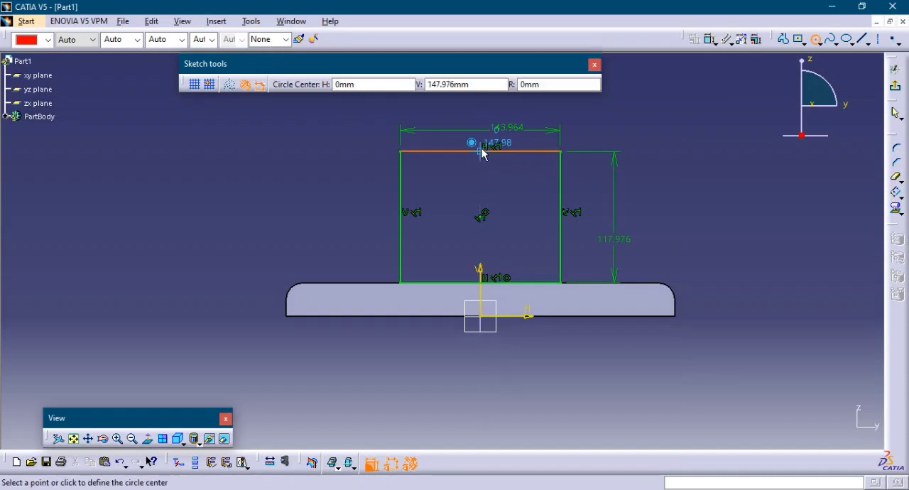
{"action": "left_click", "coordinate": [480, 151]}
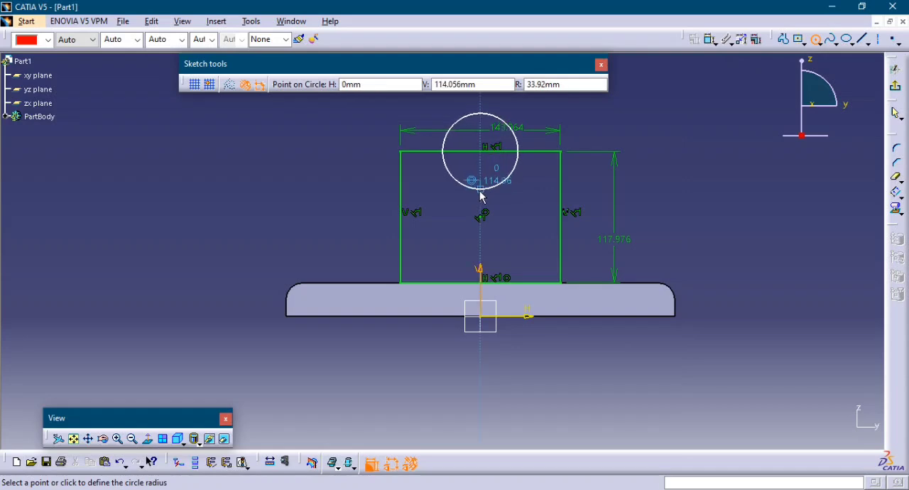
{"action": "left_click", "coordinate": [481, 188]}
{"action": "left_click", "coordinate": [709, 42]}
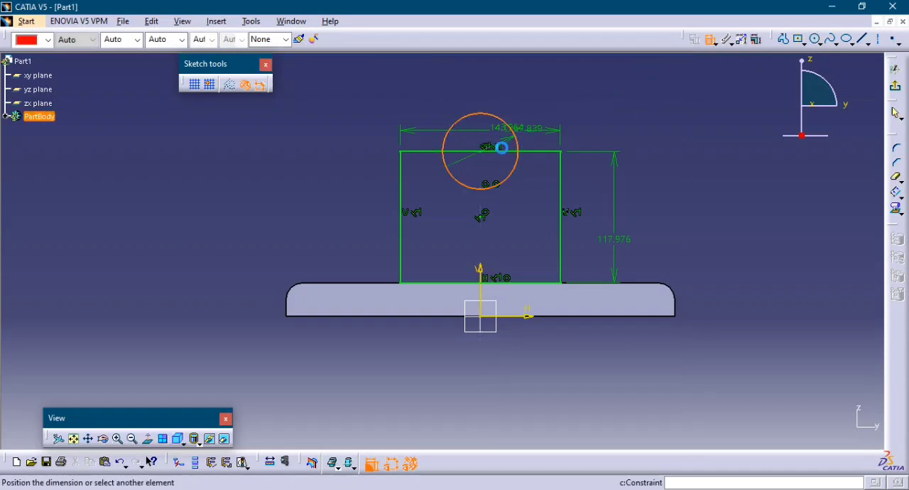
{"action": "left_click", "coordinate": [515, 166]}
{"action": "left_click", "coordinate": [647, 156]}
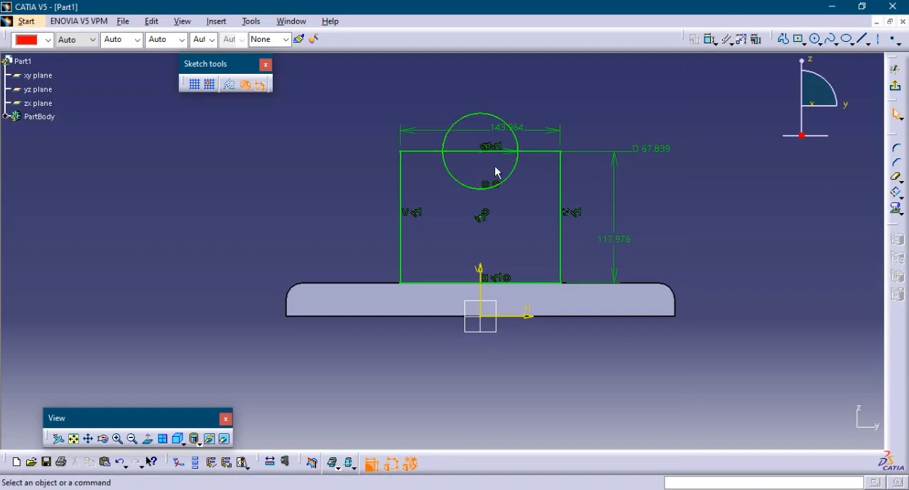
Set the circle's diameter to 60 mm.
{"action": "double_click", "coordinate": [651, 151]}
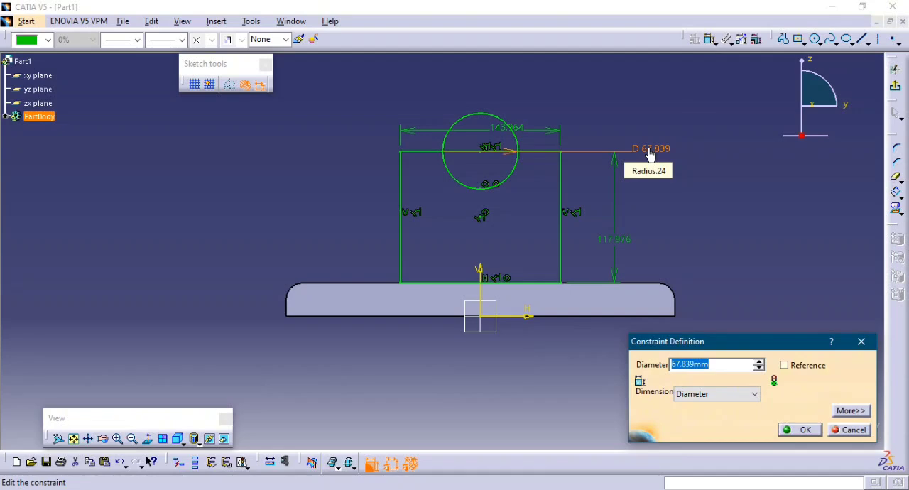
{"action": "type", "text": "60"}
{"action": "key", "text": "Return"}
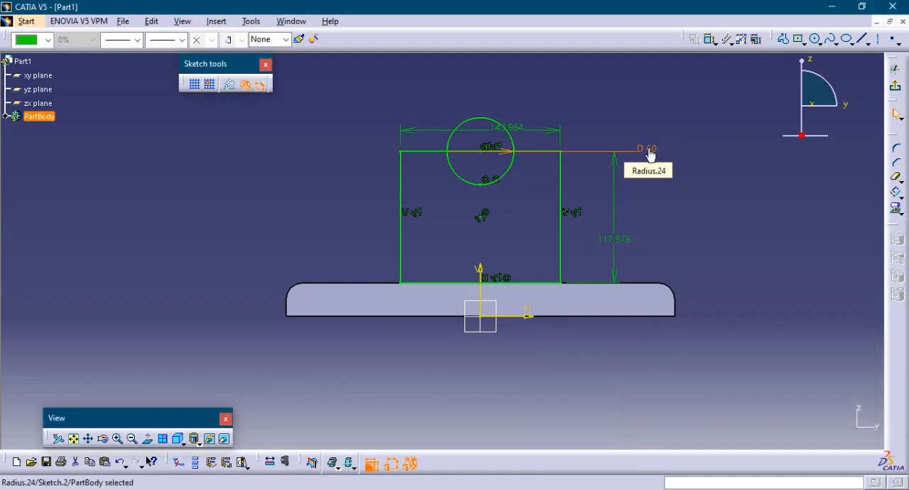
{"action": "left_click", "coordinate": [682, 212]}
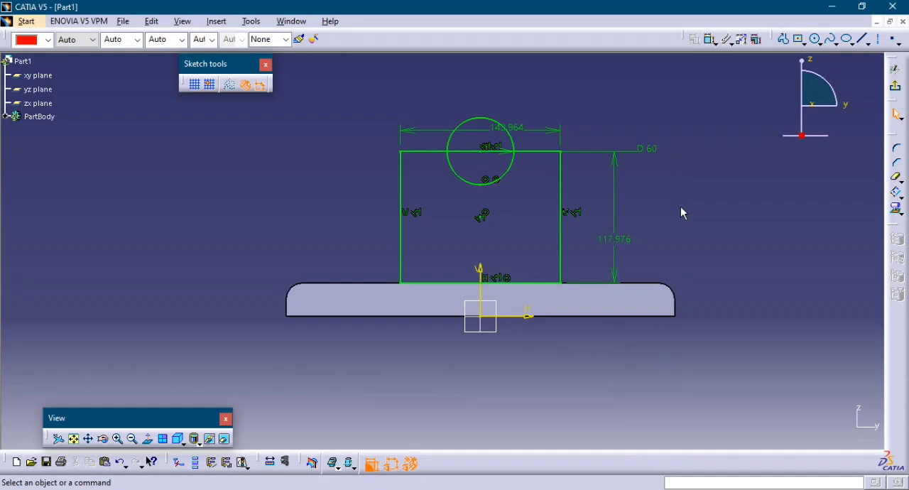
Set the circle's diameter to 100 mm.
{"action": "double_click", "coordinate": [646, 150]}
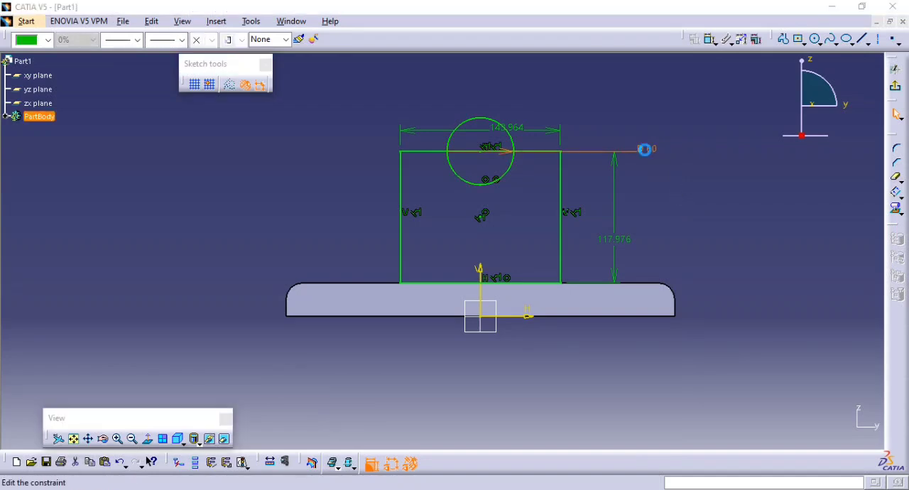
{"action": "type", "text": "100"}
{"action": "key", "text": "Return"}
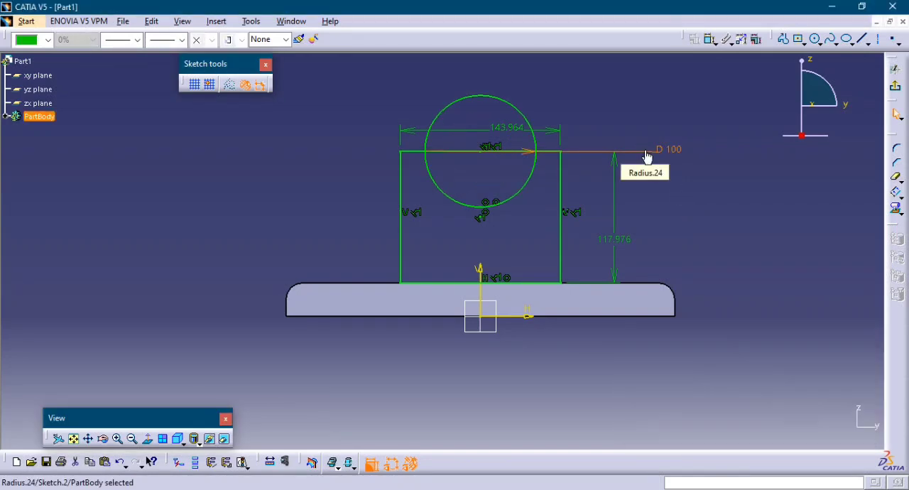
{"action": "left_click", "coordinate": [719, 192]}
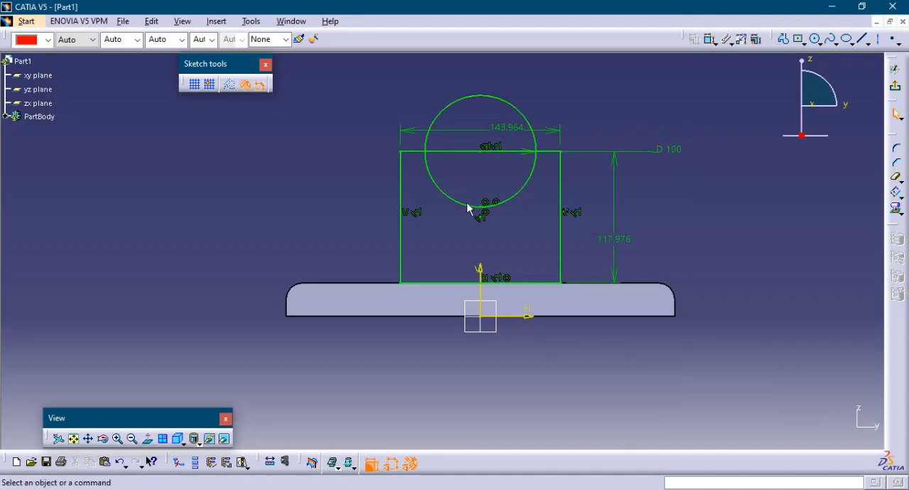
Set the rectangle's width to 125 mm.
{"action": "middle_click_drag", "start_coordinate": [523, 266], "coordinate": [532, 240]}
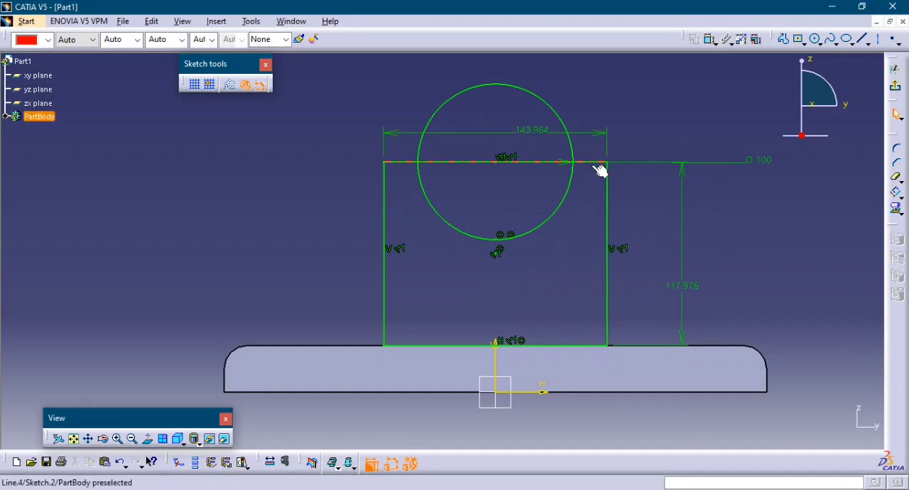
{"action": "double_click", "coordinate": [533, 130]}
{"action": "type", "text": "1"}
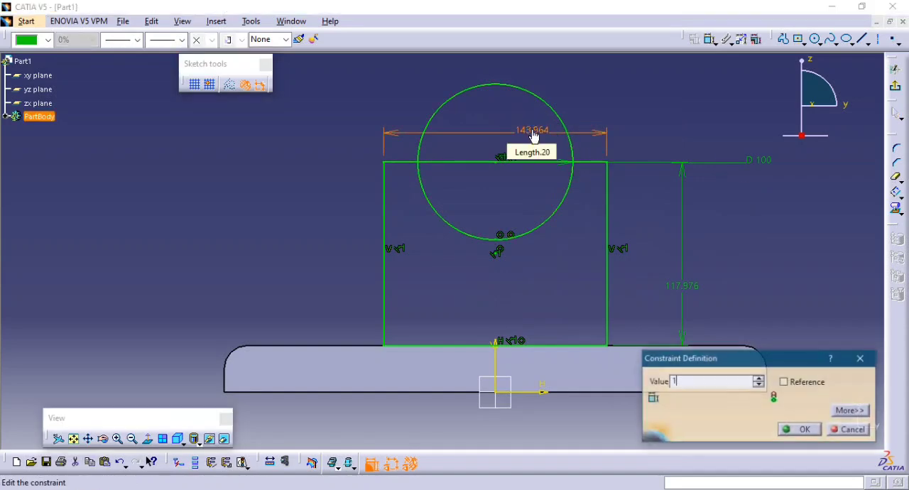
{"action": "type", "text": "25"}
{"action": "key", "text": "Return"}
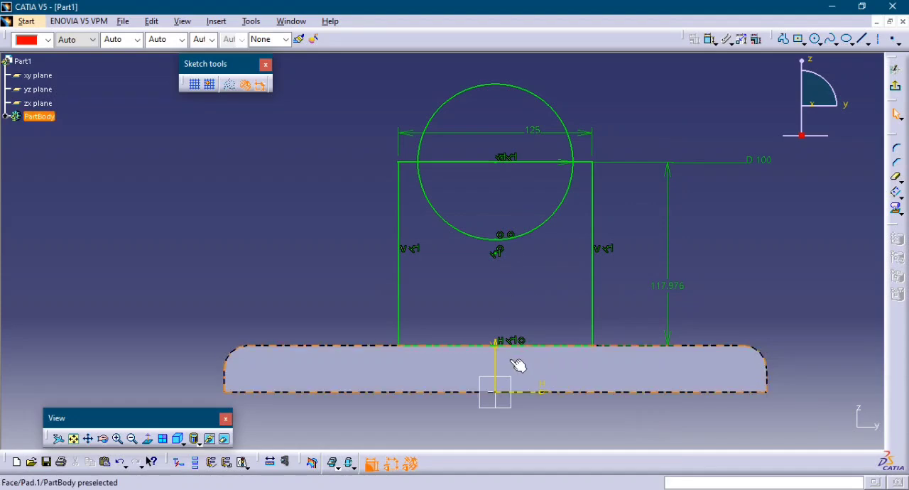
Set the rectangle's height to 60 mm.
{"action": "double_click", "coordinate": [675, 286]}
{"action": "type", "text": "60"}
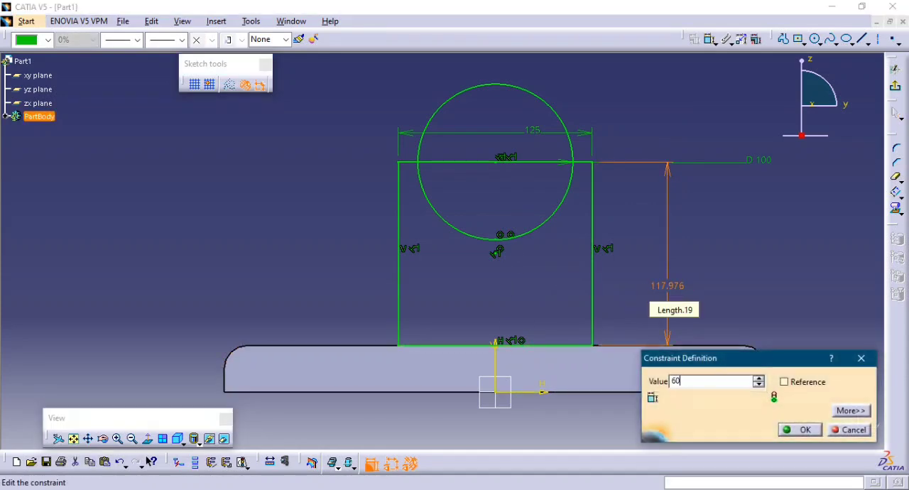
{"action": "key", "text": "Return"}
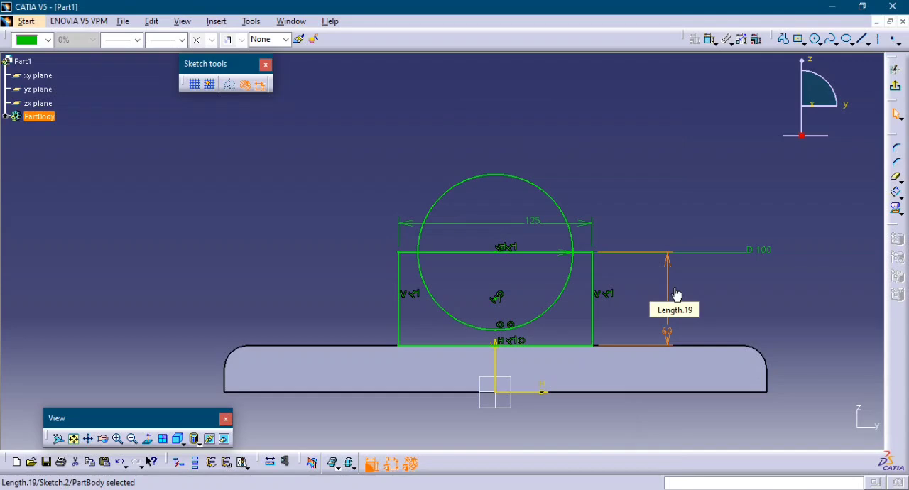
{"action": "left_click", "coordinate": [703, 320]}
Set the rectangle's height to 70 mm.
{"action": "double_click", "coordinate": [669, 330]}
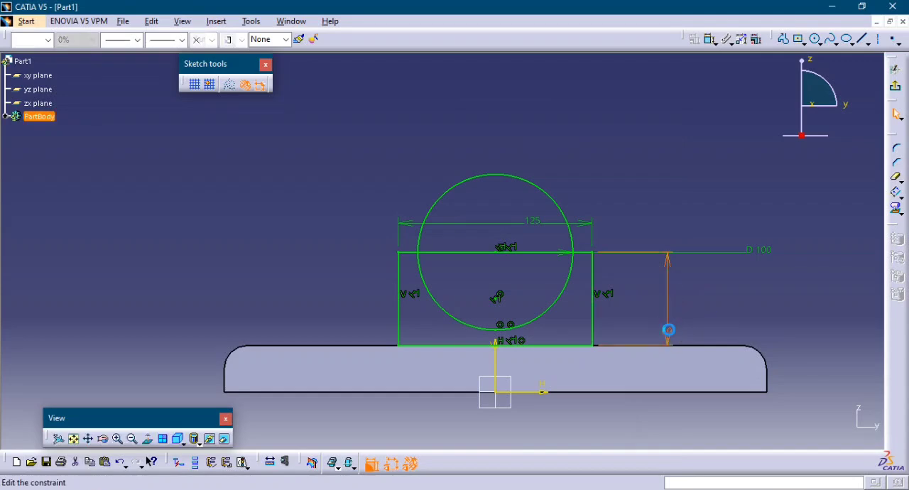
{"action": "type", "text": "70"}
{"action": "key", "text": "Return"}
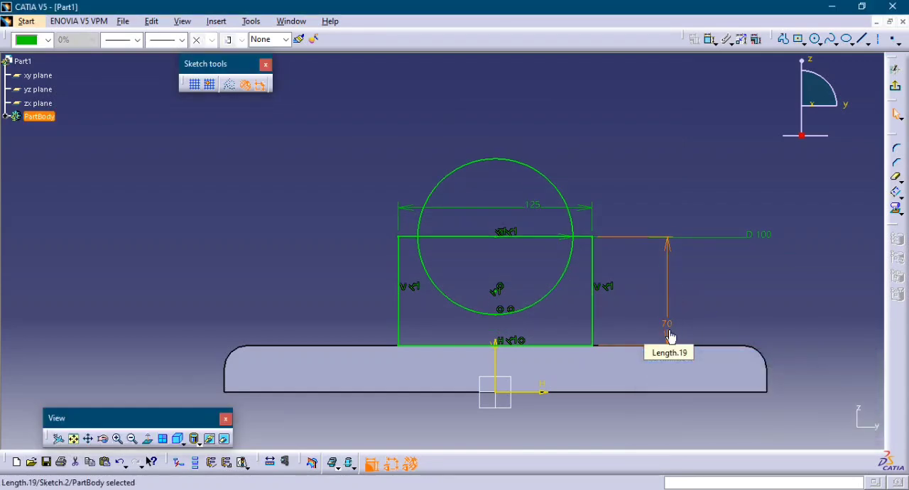
{"action": "left_click", "coordinate": [757, 279]}
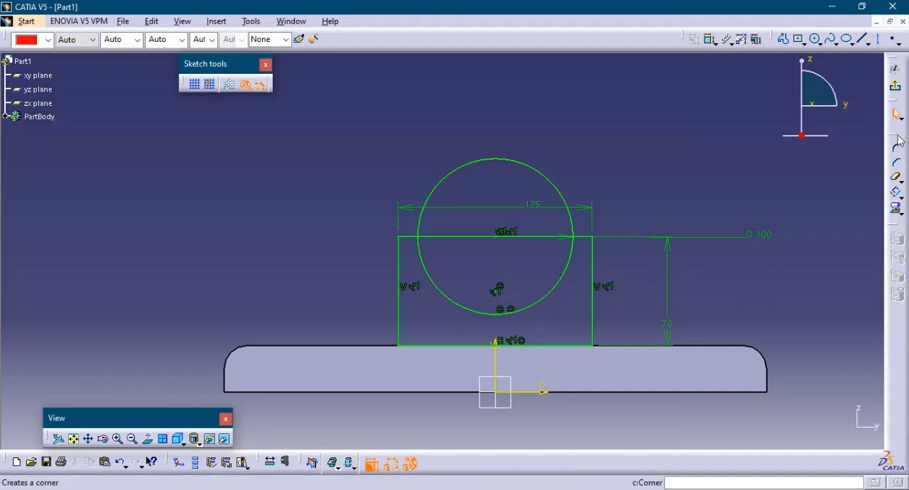
Quick-trim the circle's upper half and the rectangle's top segment inside the circle, converting the length constraint into a distance.
{"action": "left_click", "coordinate": [896, 179]}
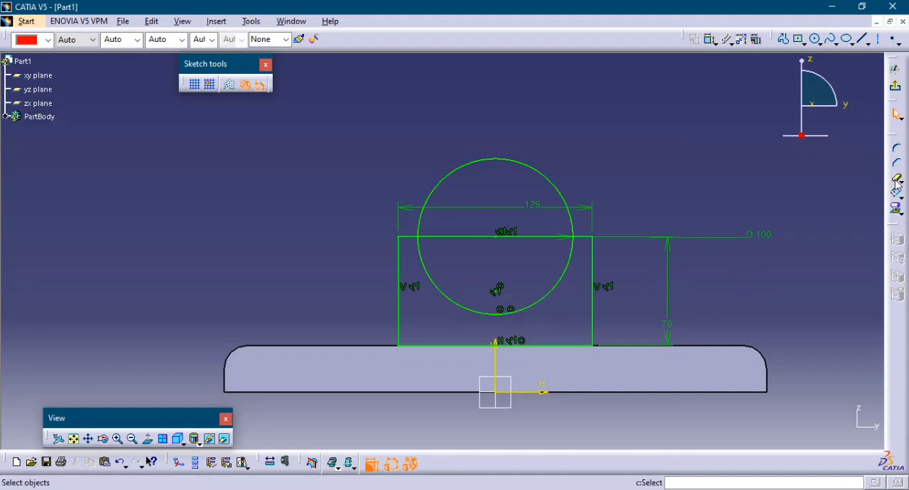
{"action": "left_click", "coordinate": [569, 205]}
{"action": "left_click", "coordinate": [530, 237]}
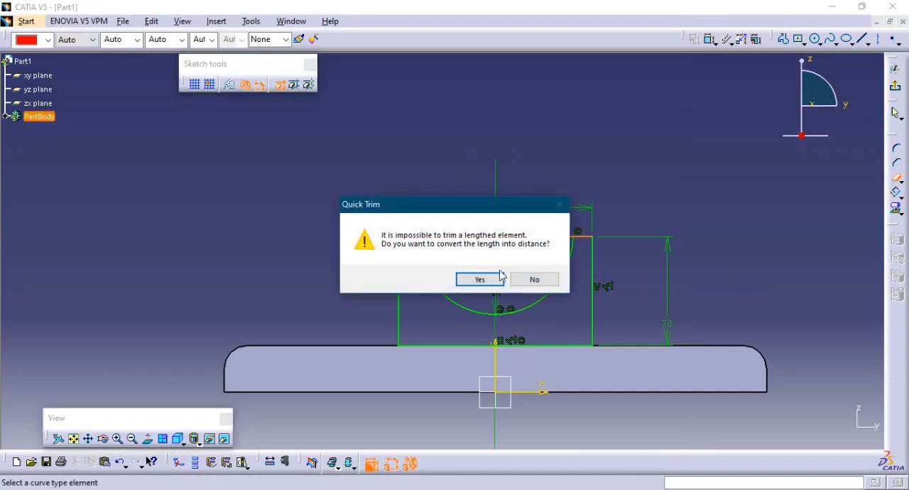
{"action": "left_click", "coordinate": [493, 278]}
{"action": "left_click", "coordinate": [487, 283]}
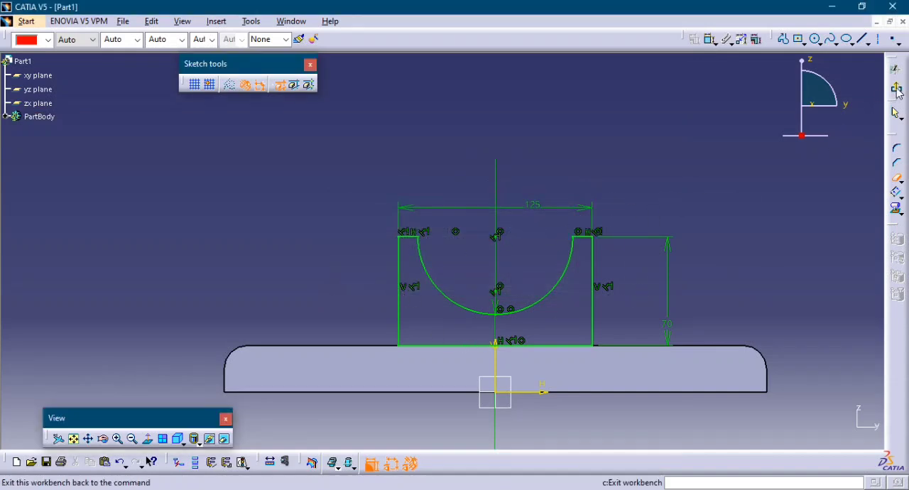
{"action": "key", "text": "Escape"}
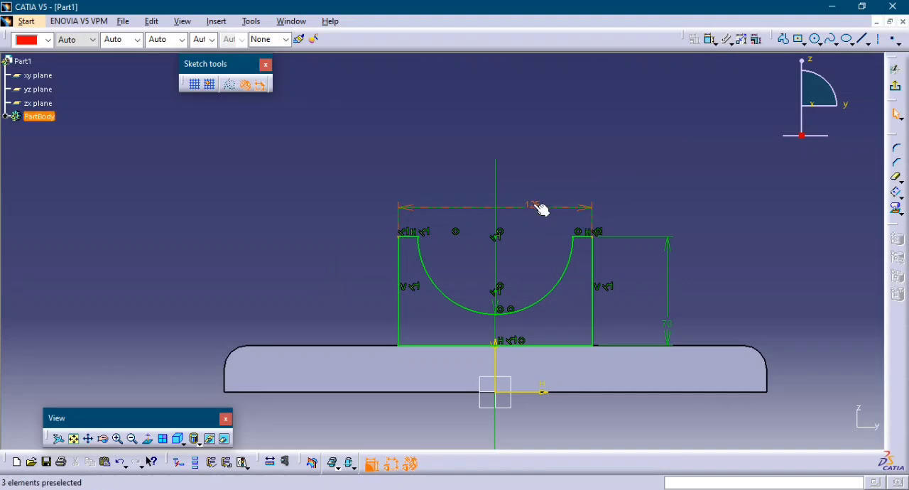
Set the housing profile's overall width to 120 mm.
{"action": "double_click", "coordinate": [538, 207]}
{"action": "type", "text": "120mm"}
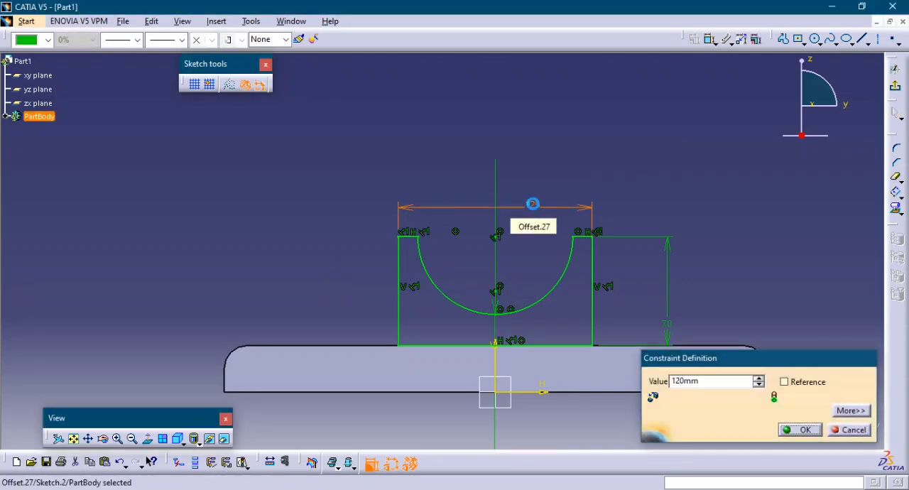
{"action": "key", "text": "Return"}
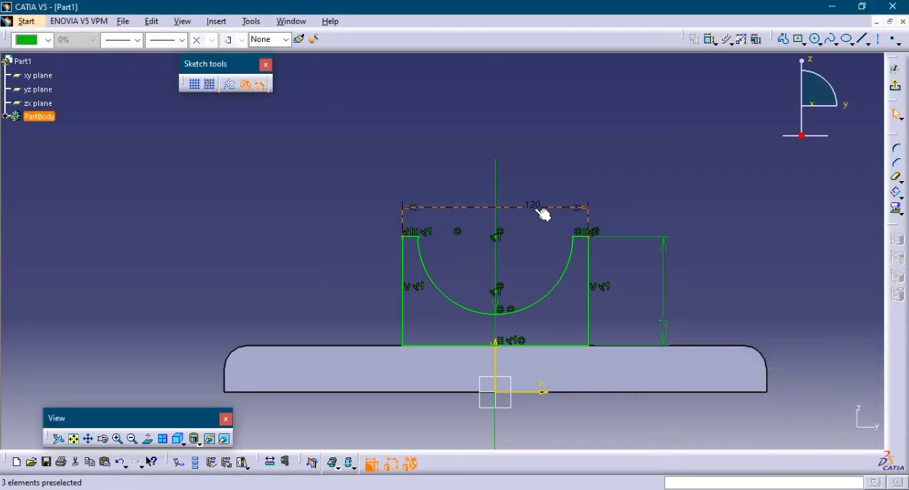
{"action": "left_click", "coordinate": [623, 197]}
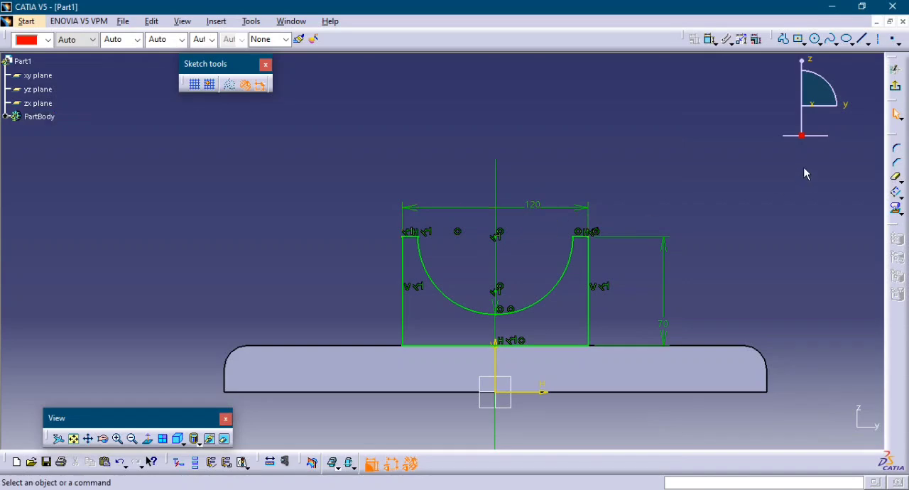
Exit the sketch and pad the housing profile 40 mm with mirrored extent.
{"action": "left_click", "coordinate": [894, 88]}
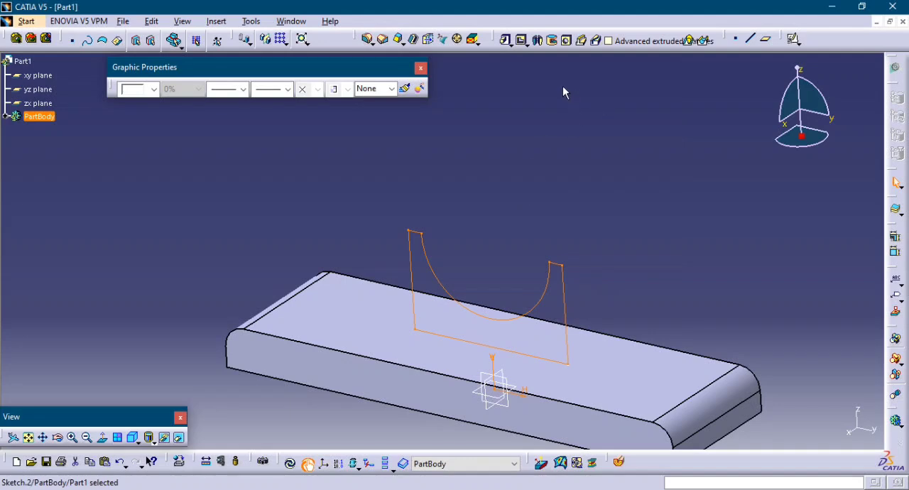
{"action": "left_click", "coordinate": [505, 39]}
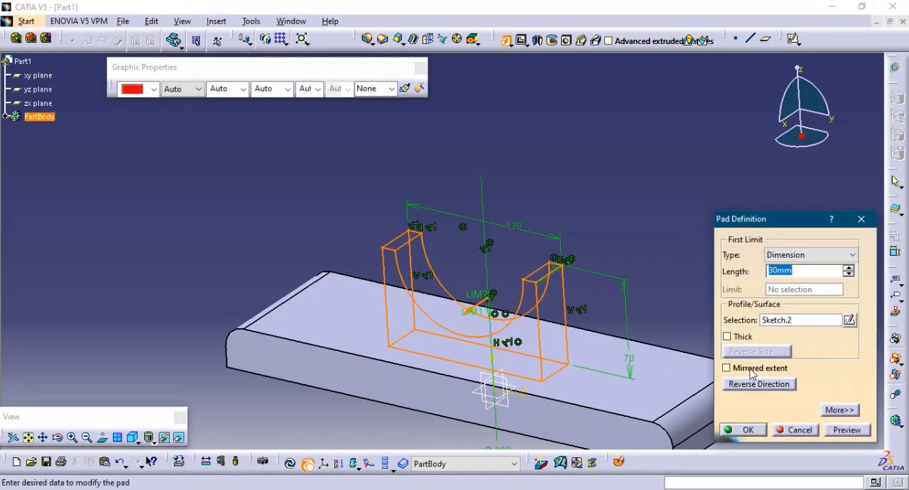
{"action": "left_click", "coordinate": [752, 371]}
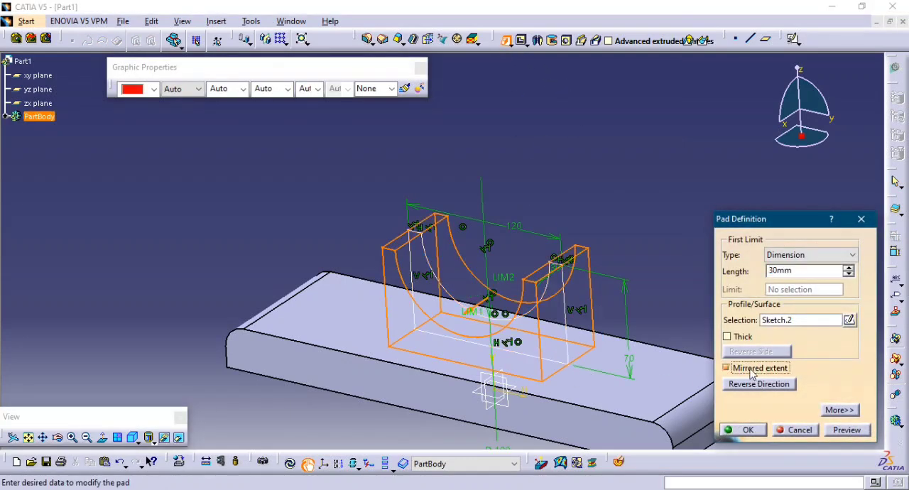
{"action": "double_click", "coordinate": [797, 271]}
{"action": "type", "text": "40"}
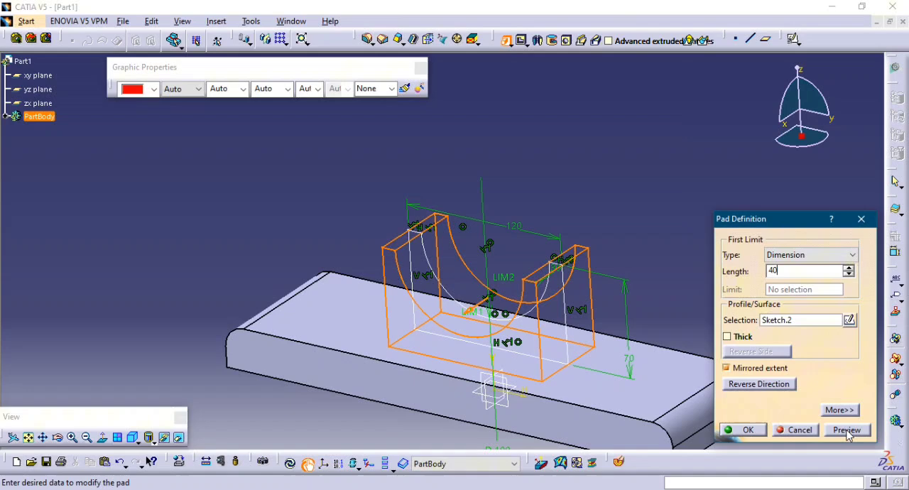
{"action": "left_click", "coordinate": [847, 431]}
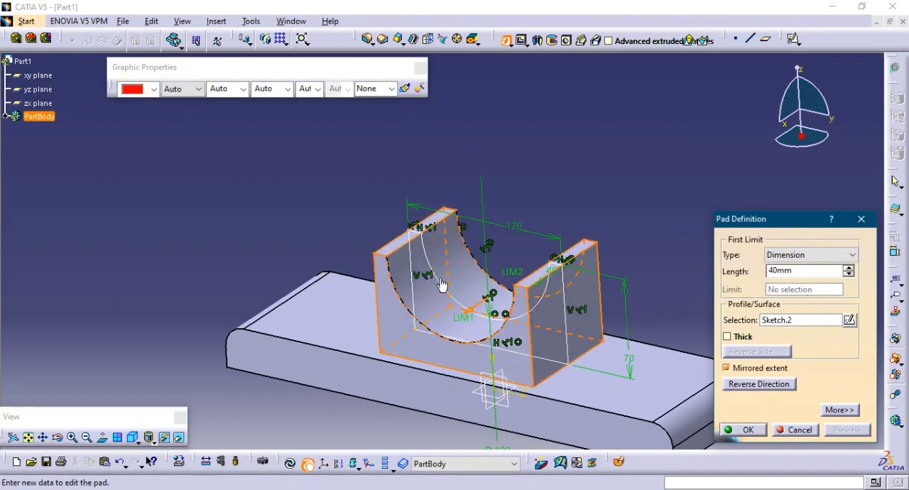
{"action": "left_click", "coordinate": [746, 430]}
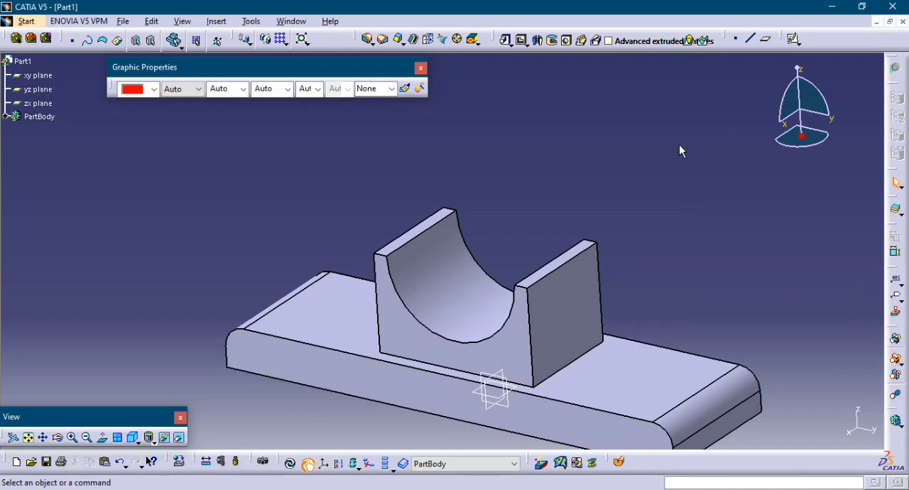
Create a positioned sketch on the narrow top face of the housing's +y side wall, with the axes swapped.
{"action": "left_click", "coordinate": [569, 264]}
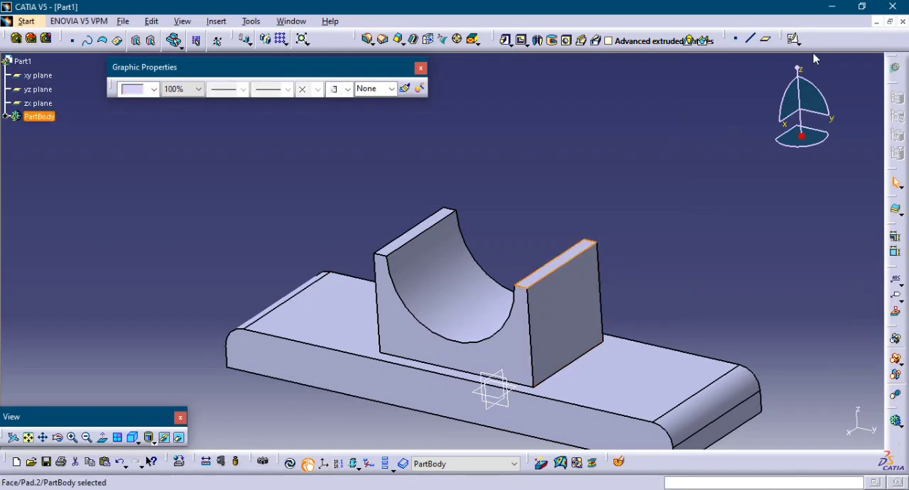
{"action": "left_click", "coordinate": [794, 39]}
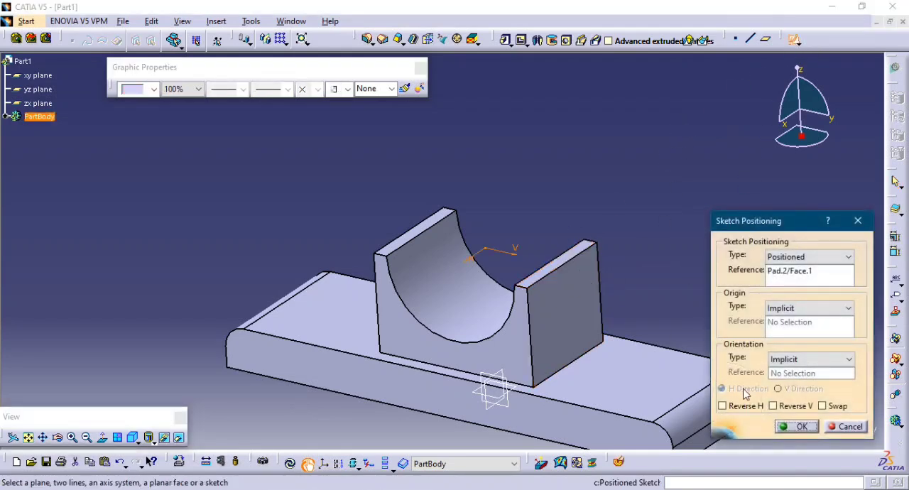
{"action": "left_click", "coordinate": [823, 407]}
{"action": "left_click", "coordinate": [790, 426]}
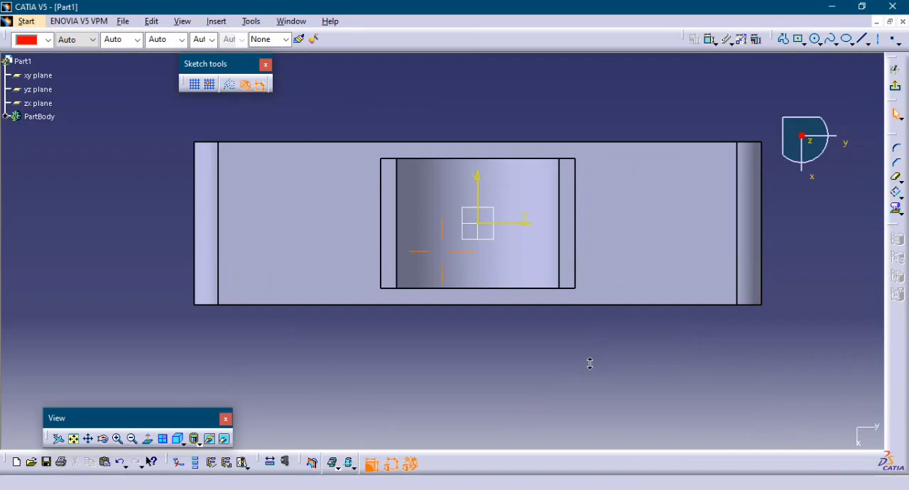
Project the outer long edge of the housing's +y top face into the sketch.
{"action": "mouse_move", "coordinate": [590, 364]}
{"action": "middle_mouse_down", "text": "ctrl"}
{"action": "mouse_move", "coordinate": [556, 347]}
{"action": "mouse_move", "coordinate": [520, 376]}
{"action": "middle_mouse_up", "text": "ctrl"}
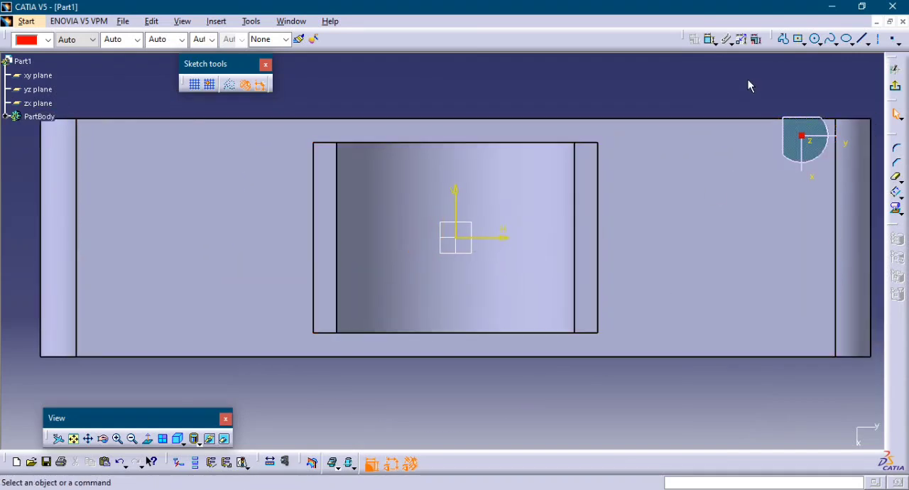
{"action": "left_click", "coordinate": [782, 43]}
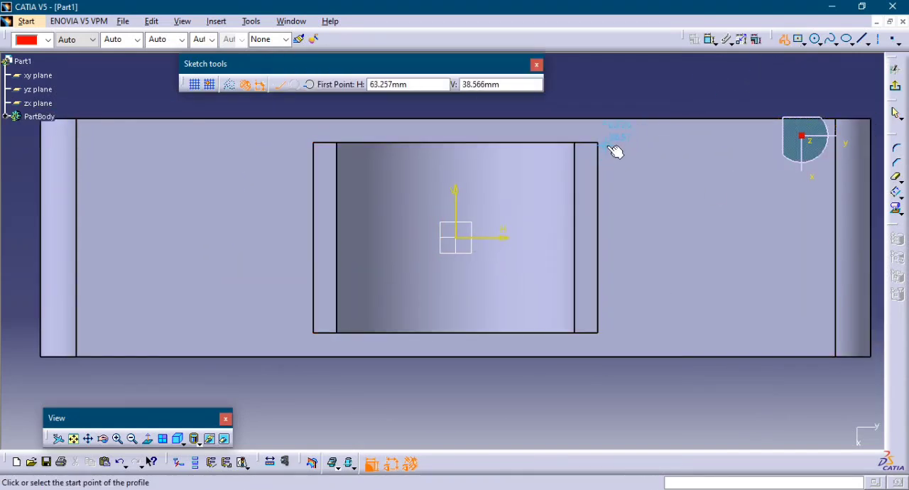
{"action": "key", "text": "Escape"}
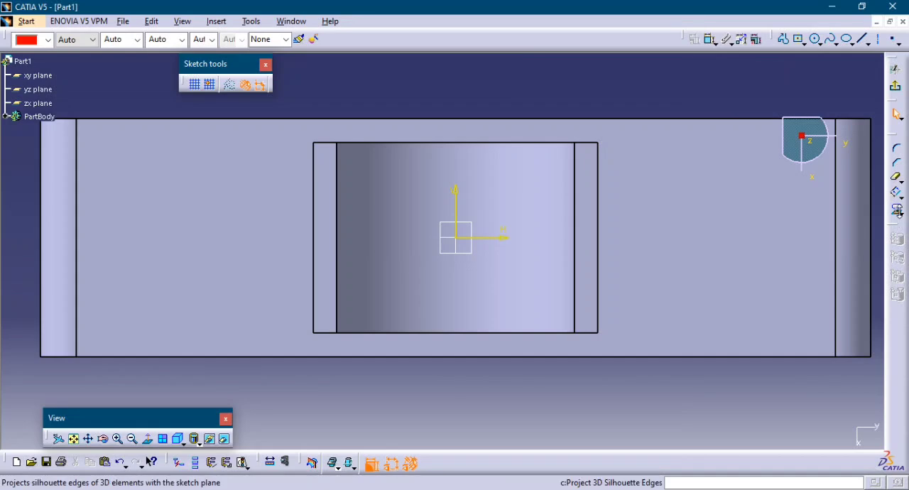
{"action": "left_click", "coordinate": [901, 214]}
{"action": "left_click", "coordinate": [868, 221]}
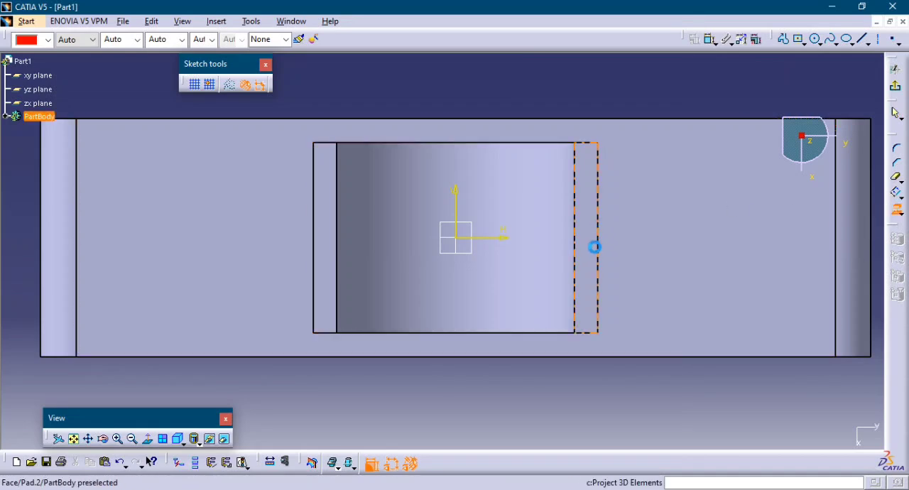
{"action": "left_click", "coordinate": [599, 273]}
{"action": "left_click", "coordinate": [631, 83]}
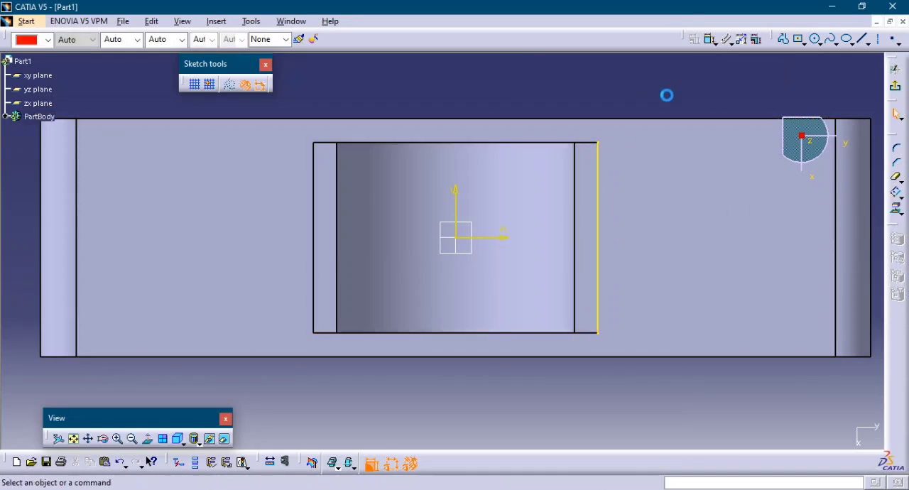
Sketch a pointed profile from the projected edge's ends with two horizontal lines about 17 mm and two slanted lines about 46 mm meeting on the H axis.
{"action": "left_click", "coordinate": [782, 39]}
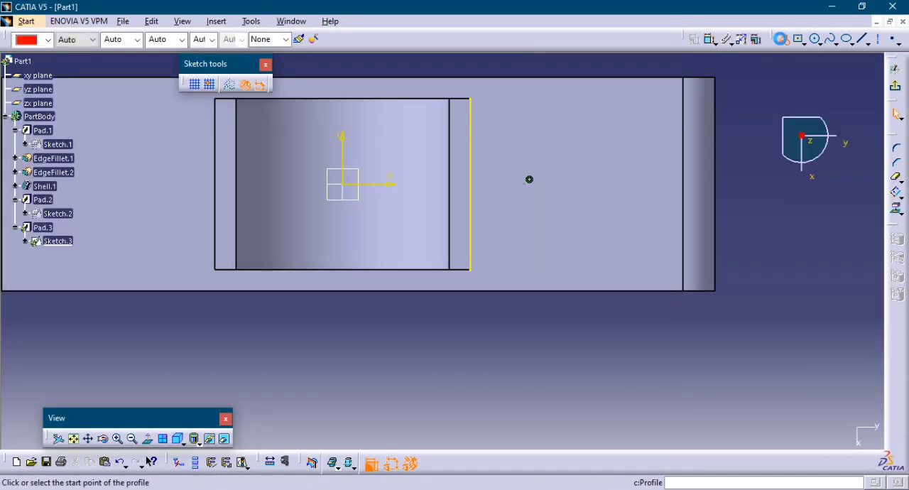
{"action": "left_click", "coordinate": [474, 102]}
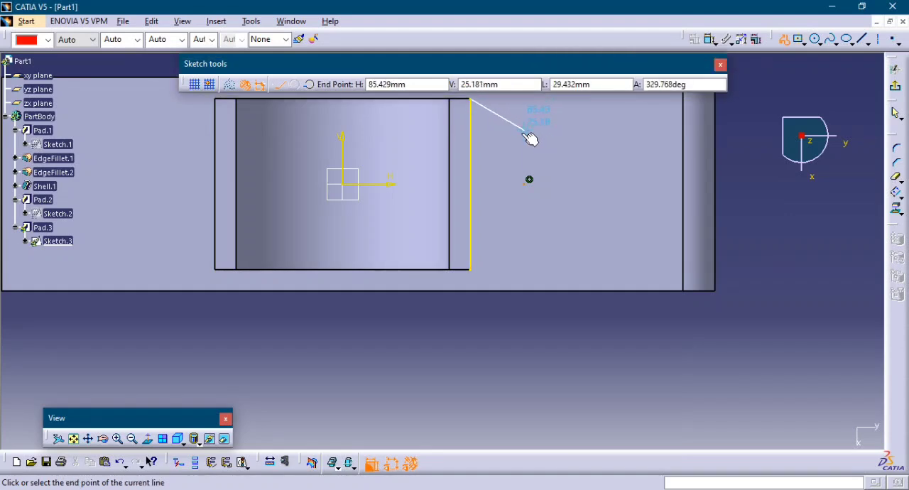
{"action": "middle_click_drag", "start_coordinate": [531, 138], "coordinate": [540, 196]}
{"action": "left_click", "coordinate": [526, 187]}
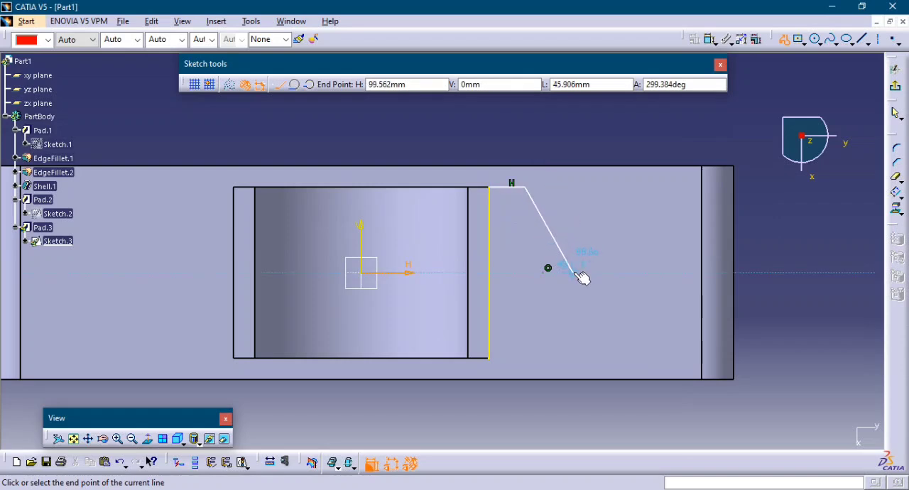
{"action": "left_click", "coordinate": [578, 269]}
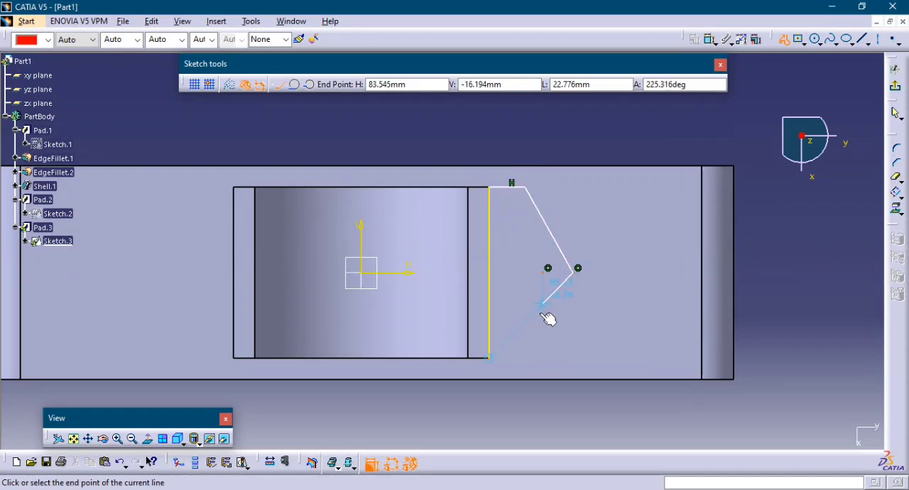
{"action": "left_click", "coordinate": [527, 359]}
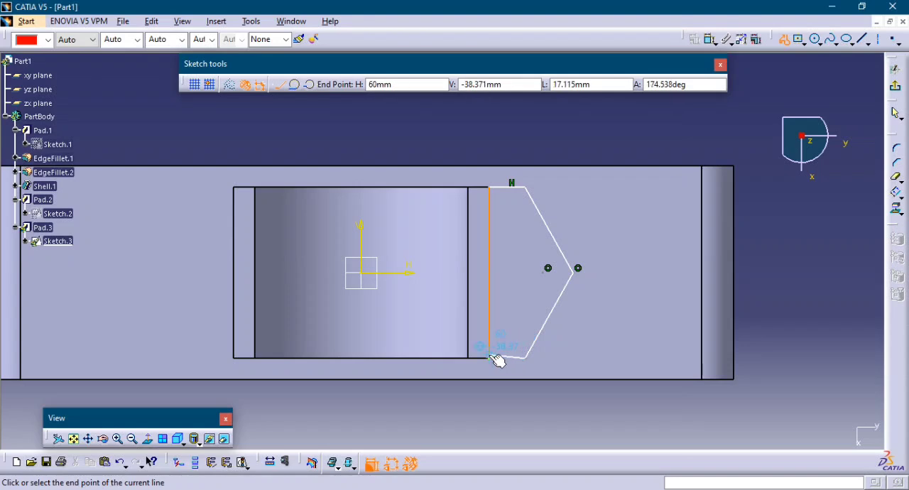
{"action": "left_click", "coordinate": [492, 359]}
{"action": "key", "text": "Escape"}
{"action": "key", "text": "Escape"}
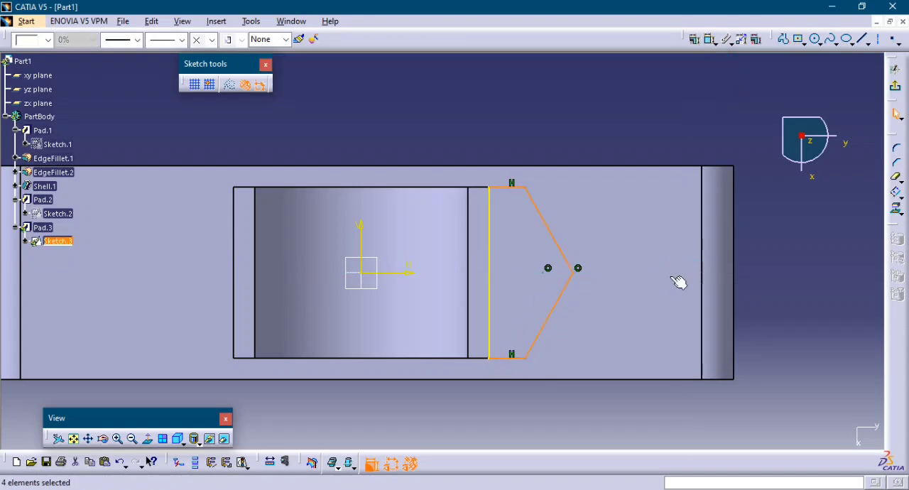
Dimension the length of the profile's upper horizontal line.
{"action": "left_click", "coordinate": [710, 39]}
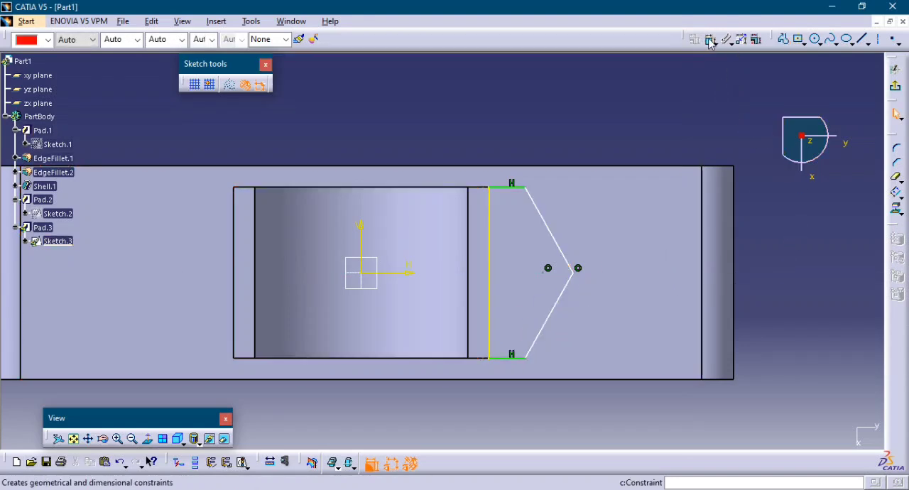
{"action": "left_click", "coordinate": [522, 188]}
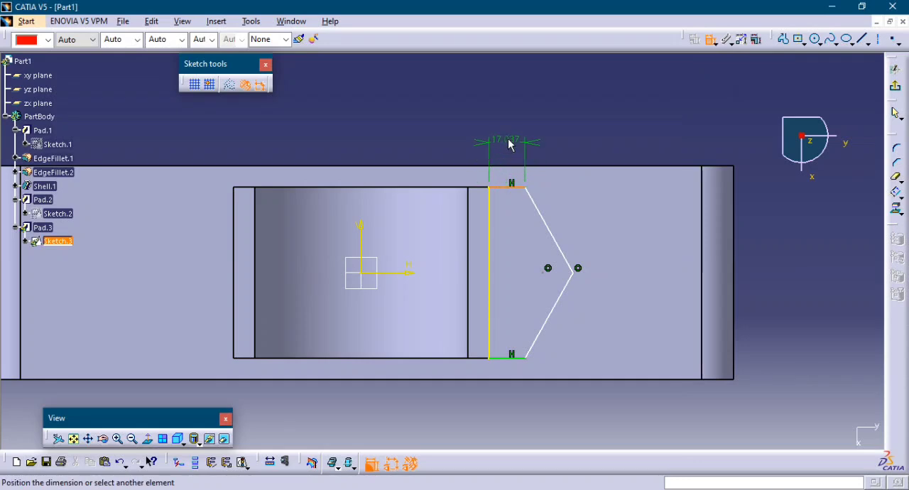
{"action": "left_click", "coordinate": [510, 140]}
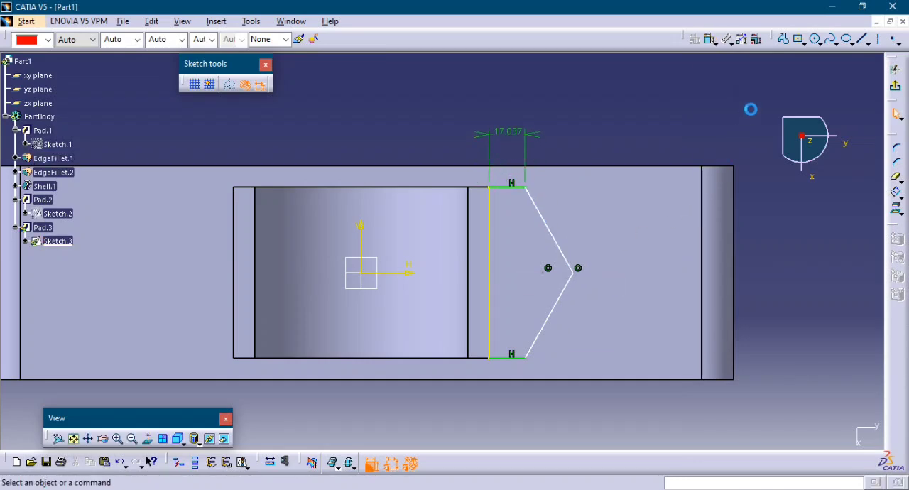
Round the profile's outer point with a corner between the two slanted lines.
{"action": "left_click", "coordinate": [896, 147]}
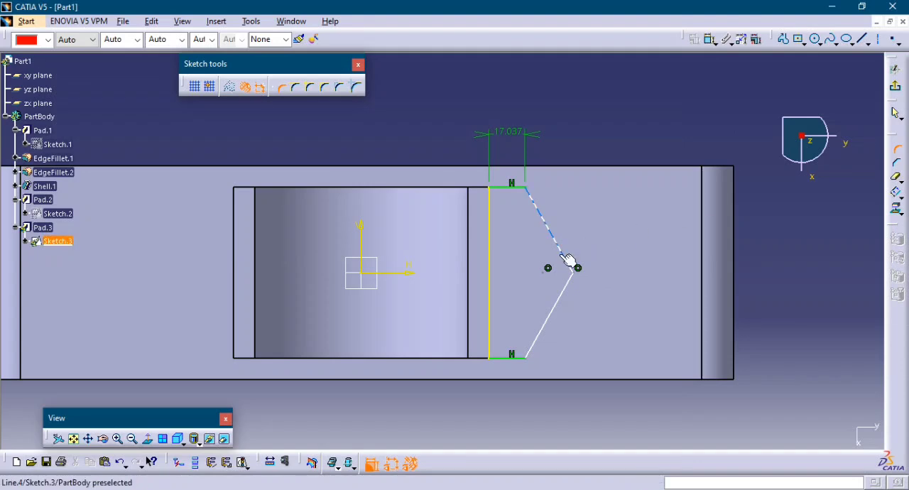
{"action": "left_click", "coordinate": [566, 263]}
{"action": "left_click", "coordinate": [563, 291]}
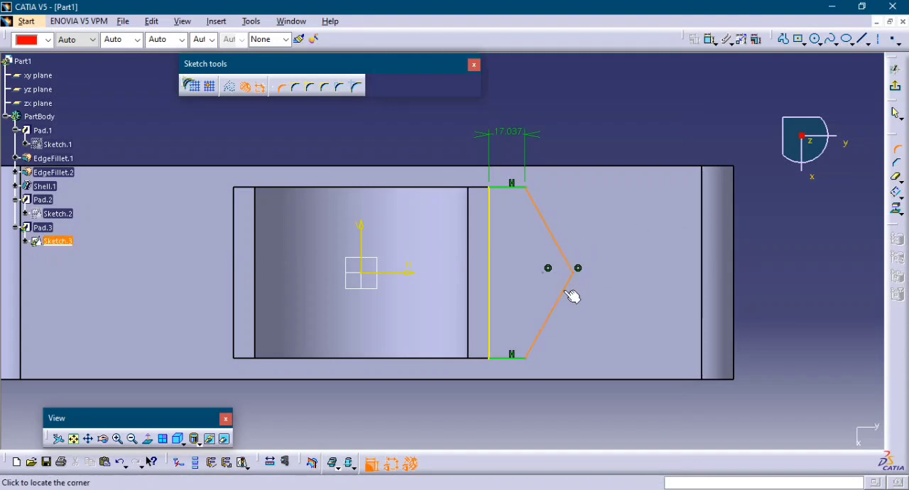
{"action": "left_click", "coordinate": [573, 275]}
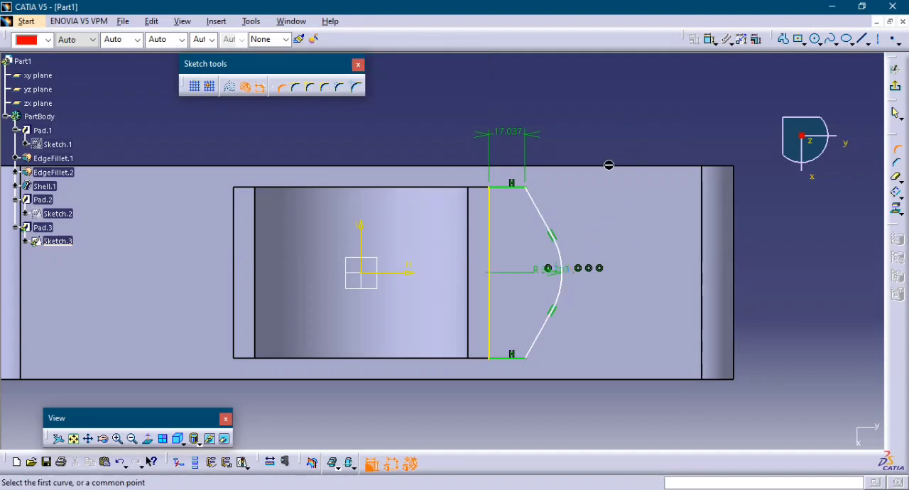
Dimension the distance between the profile's projected edge and its outer arc.
{"action": "left_click", "coordinate": [710, 39]}
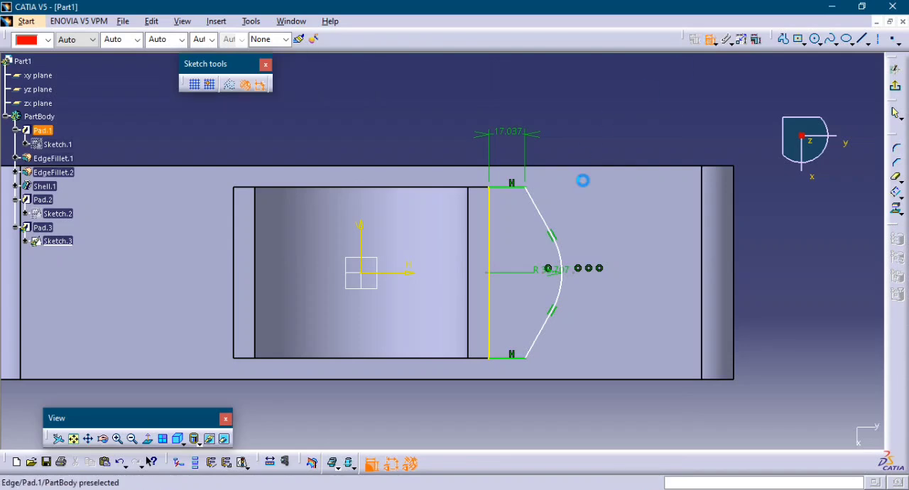
{"action": "left_click", "coordinate": [564, 286]}
{"action": "left_click", "coordinate": [498, 301]}
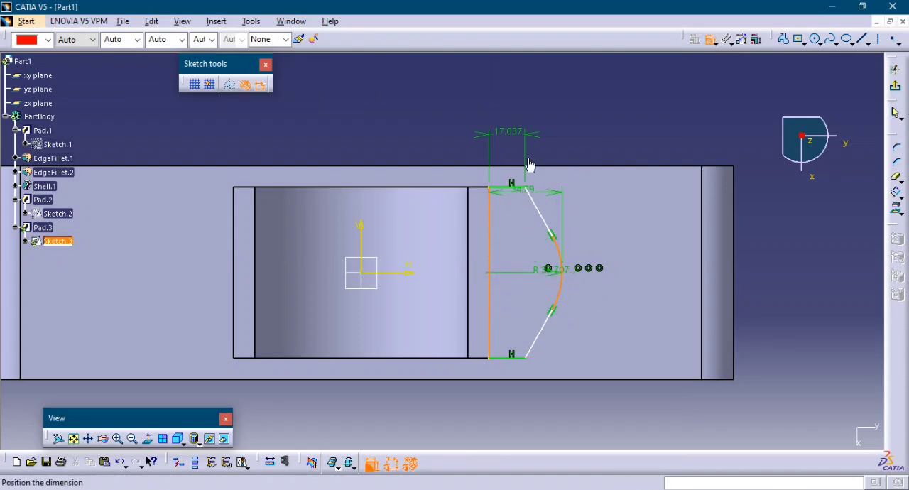
{"action": "left_click", "coordinate": [528, 105]}
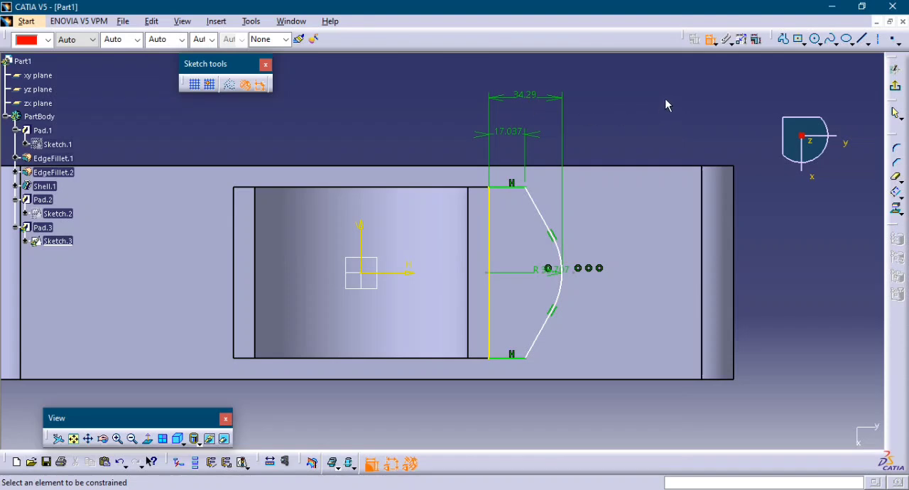
Set the profile's corner radius to 30 mm and the distance from the projected edge to the arc to 30 mm.
{"action": "double_click", "coordinate": [553, 280]}
{"action": "type", "text": "30"}
{"action": "key", "text": "Return"}
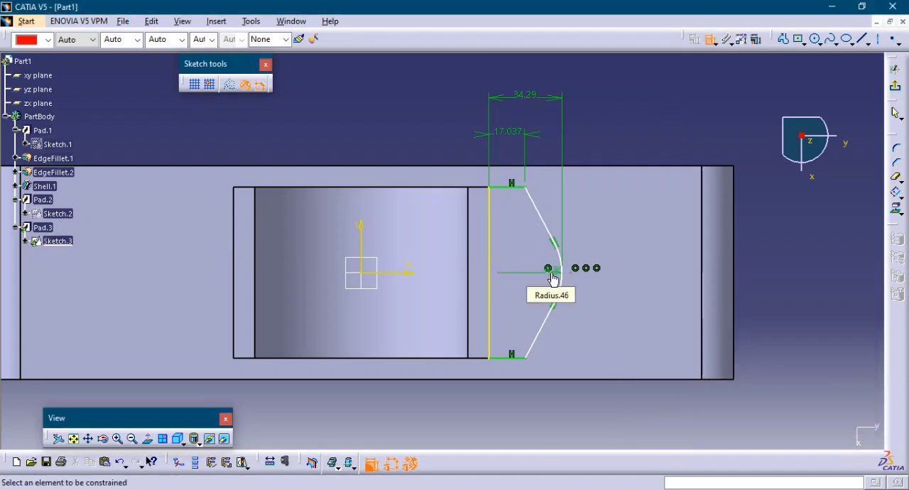
{"action": "double_click", "coordinate": [532, 102]}
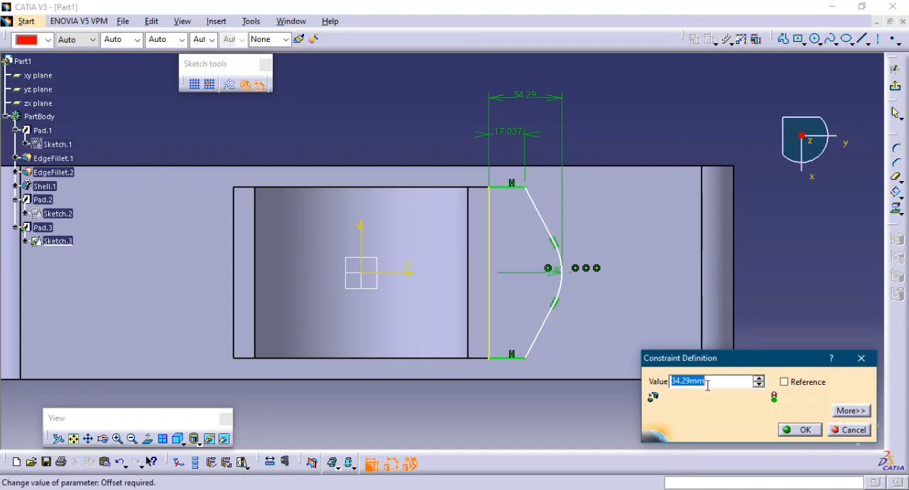
{"action": "type", "text": "3"}
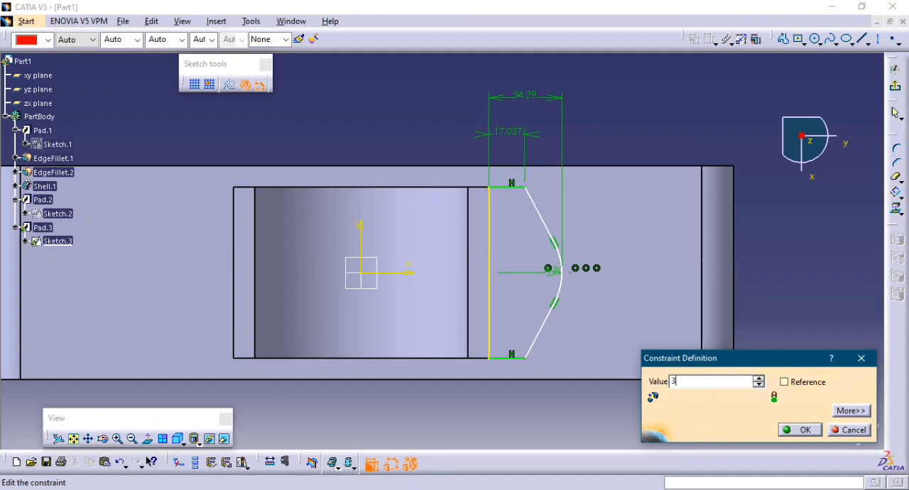
{"action": "type", "text": "0"}
{"action": "key", "text": "Return"}
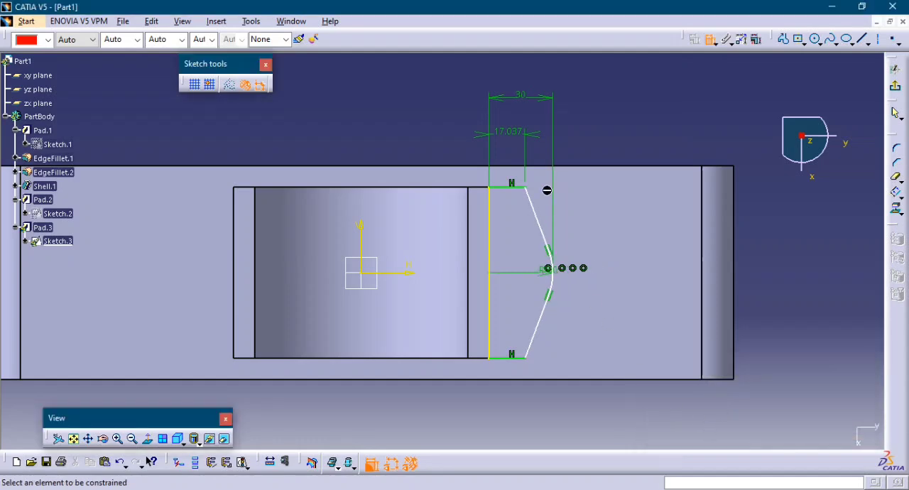
Set the profile's upper horizontal line to 15 mm, exit the sketch and update the part.
{"action": "double_click", "coordinate": [514, 135]}
{"action": "type", "text": "15"}
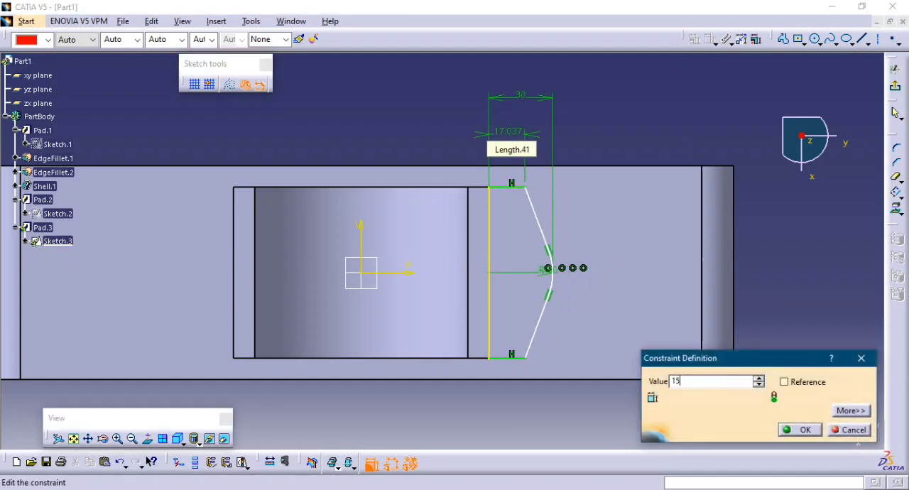
{"action": "key", "text": "Return"}
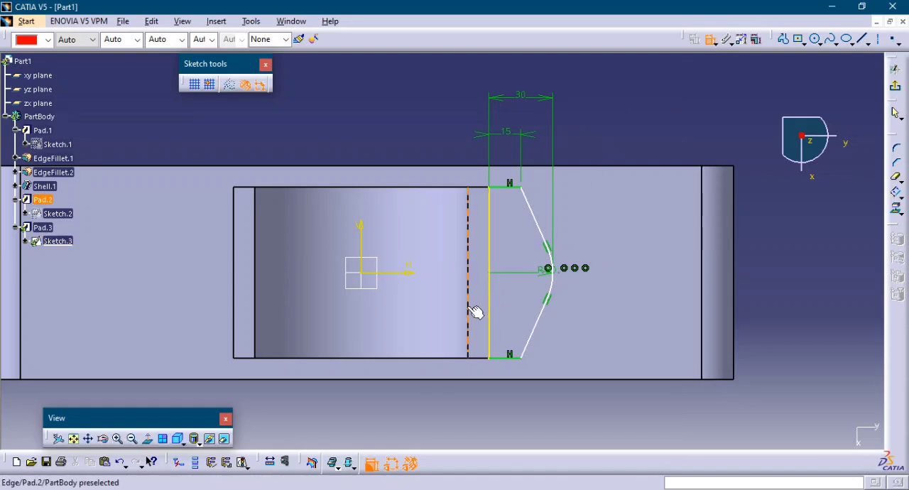
{"action": "left_click", "coordinate": [897, 89]}
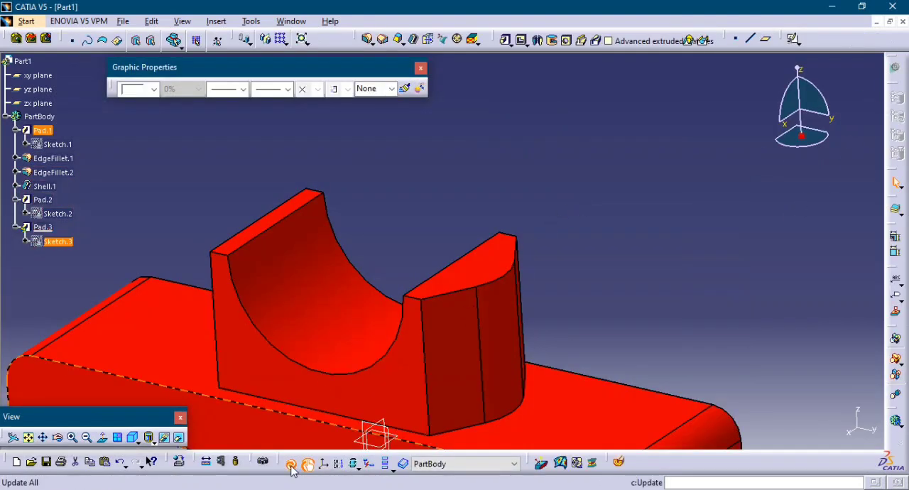
{"action": "left_click", "coordinate": [291, 466]}
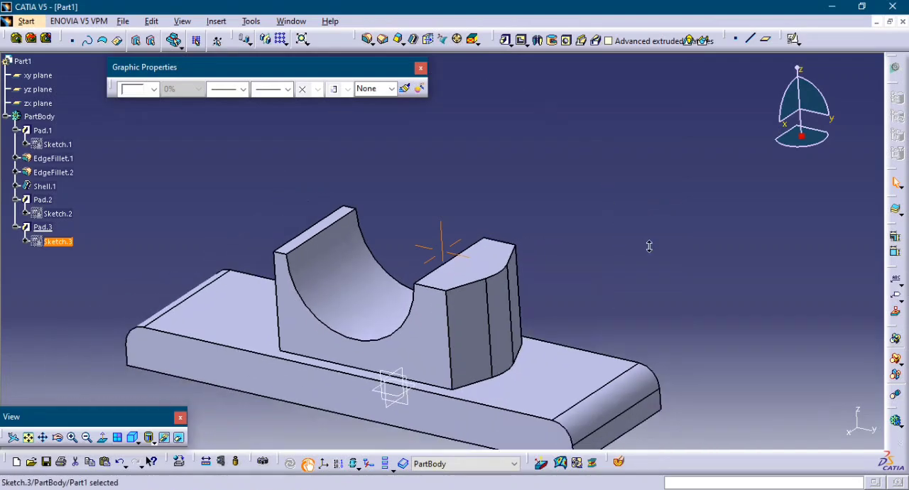
Mirror the extruded side lug about the zx plane, accepting the non-movable sub-elements.
{"action": "middle_click_drag", "start_coordinate": [649, 246], "coordinate": [632, 265], "text": "ctrl"}
{"action": "middle_click_drag", "start_coordinate": [631, 264], "coordinate": [680, 210]}
{"action": "left_click", "coordinate": [537, 256]}
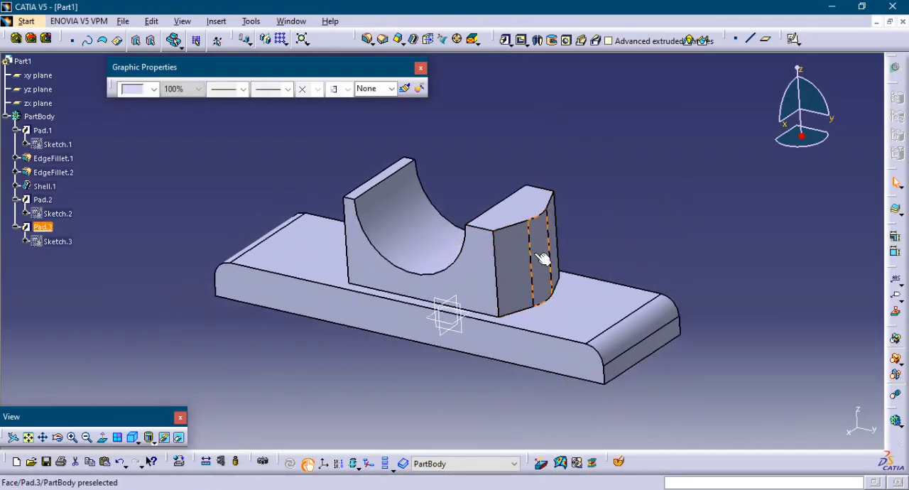
{"action": "left_click", "coordinate": [265, 39]}
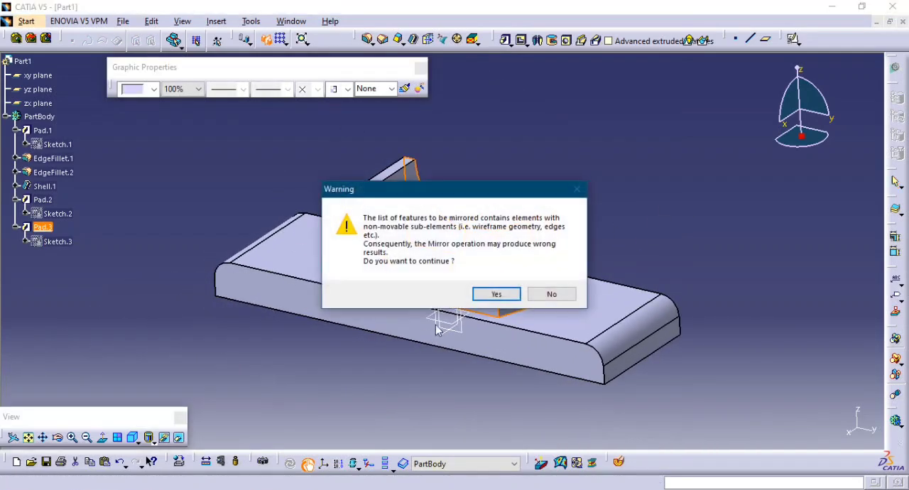
{"action": "left_click", "coordinate": [497, 294]}
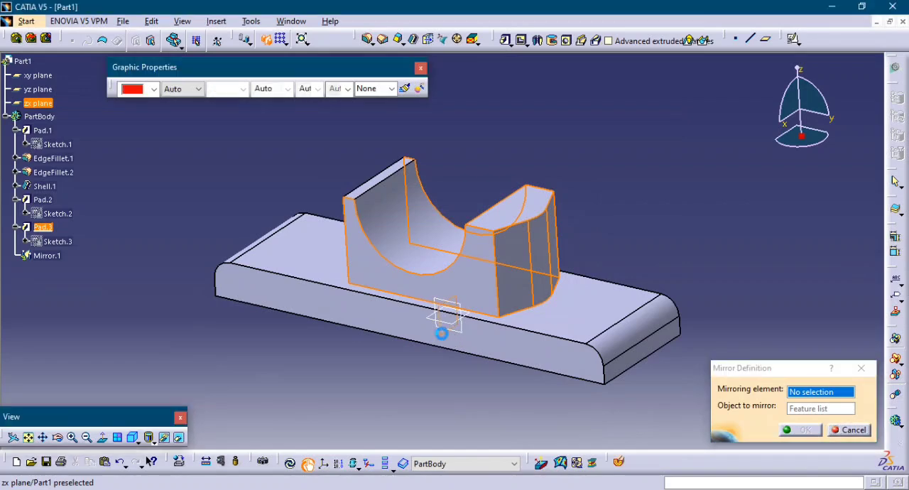
{"action": "left_click", "coordinate": [439, 329]}
{"action": "left_click", "coordinate": [794, 432]}
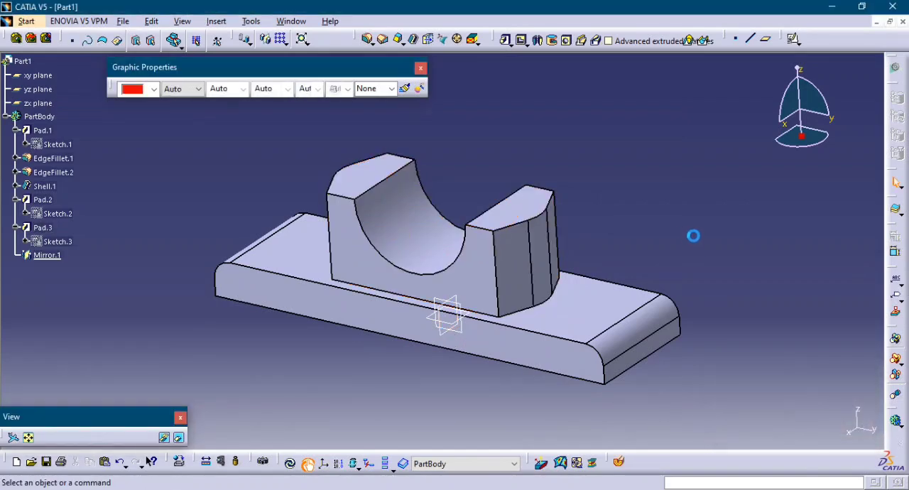
Start a hole on the +y lug's top face and open its positioning sketch.
{"action": "mouse_move", "coordinate": [469, 235]}
{"action": "middle_mouse_down"}
{"action": "mouse_move", "coordinate": [480, 286]}
{"action": "mouse_move", "coordinate": [480, 223]}
{"action": "middle_mouse_up"}
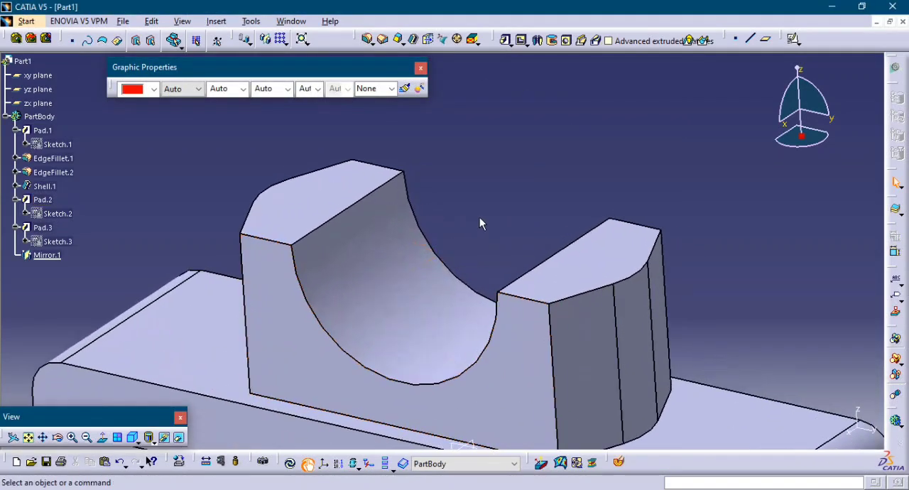
{"action": "left_click", "coordinate": [566, 40]}
{"action": "left_click", "coordinate": [610, 265]}
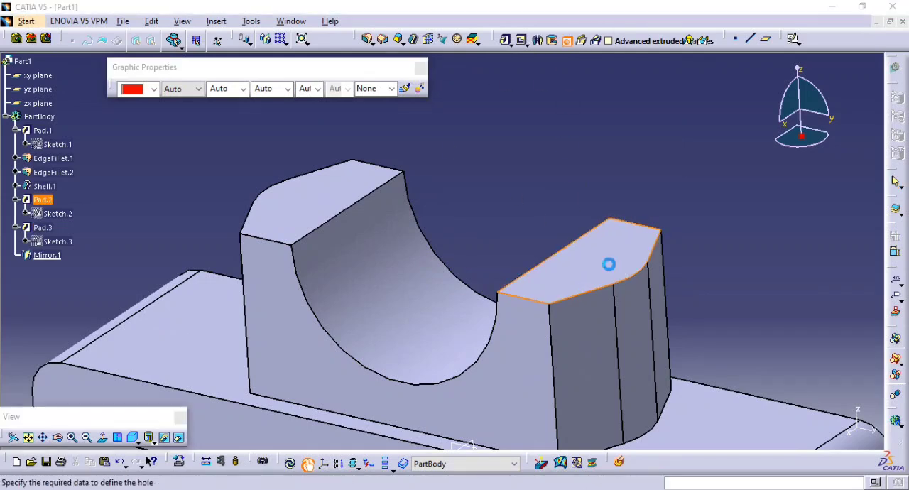
{"action": "left_click", "coordinate": [804, 316]}
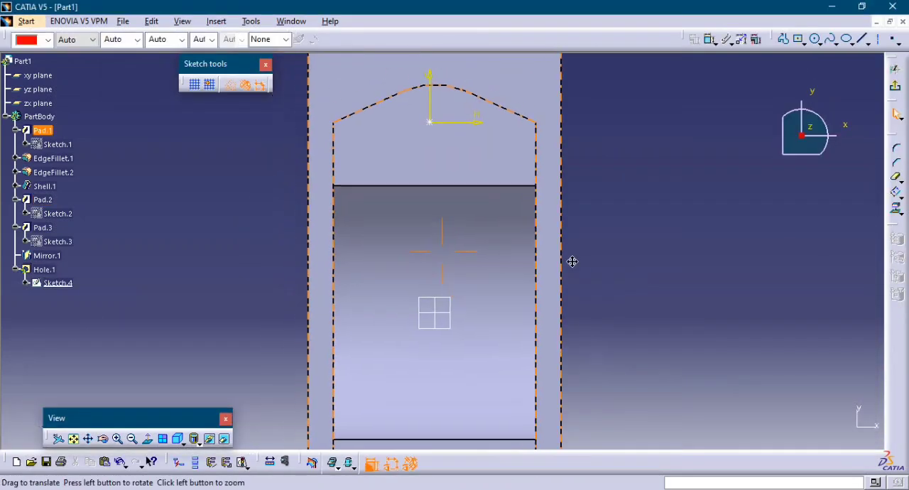
Constrain the hole's centre point to be coincident with the yz plane.
{"action": "middle_click_drag", "start_coordinate": [572, 261], "coordinate": [714, 187]}
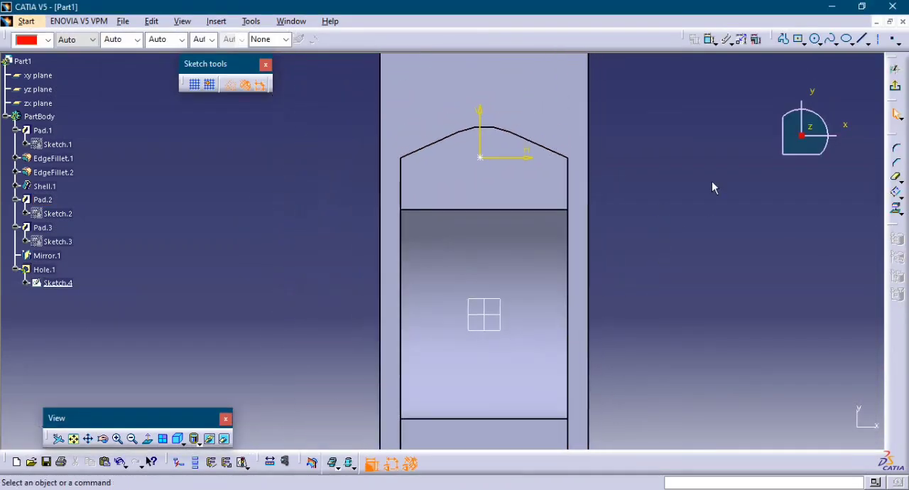
{"action": "left_click", "coordinate": [711, 42]}
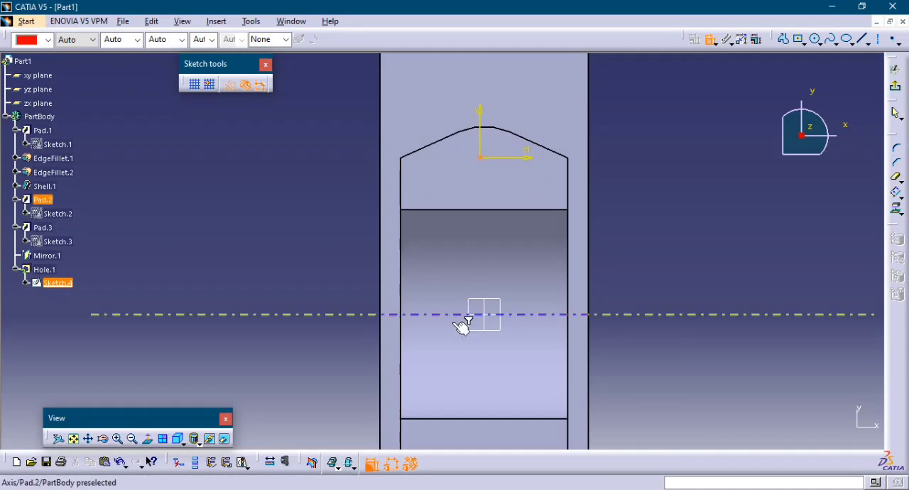
{"action": "left_click", "coordinate": [493, 324]}
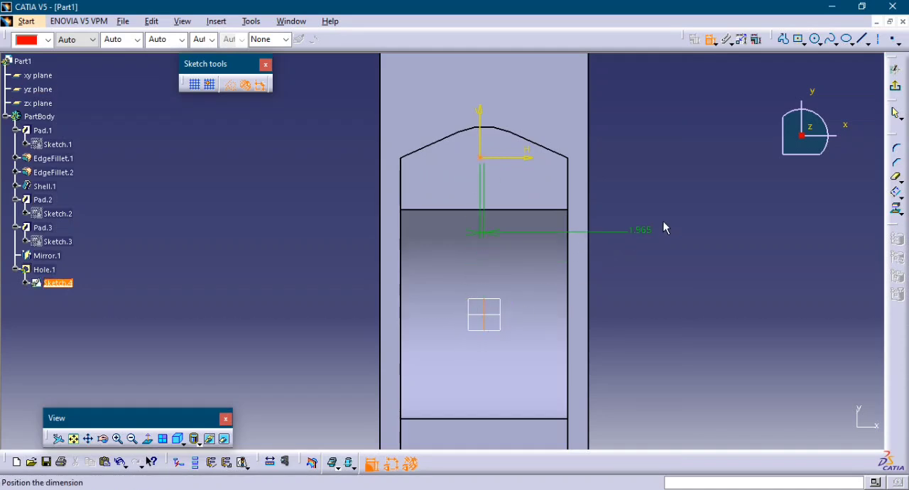
{"action": "right_click", "coordinate": [672, 218]}
{"action": "left_click", "coordinate": [703, 263]}
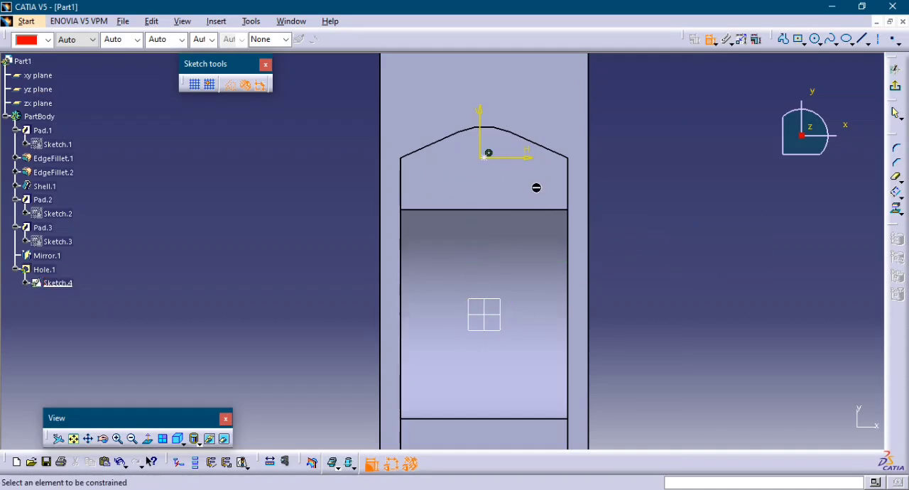
Dimension the distance from the hole's centre point to the zx plane.
{"action": "left_click", "coordinate": [491, 156]}
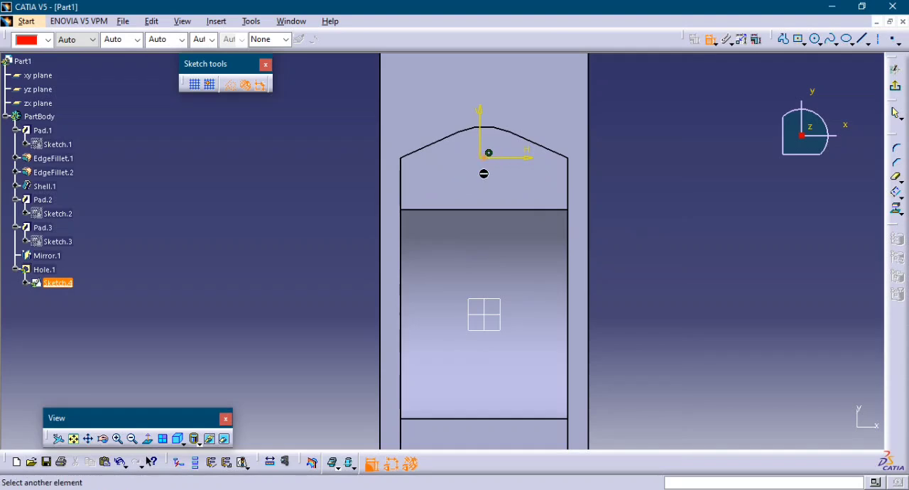
{"action": "left_click", "coordinate": [504, 315]}
{"action": "left_click", "coordinate": [668, 263]}
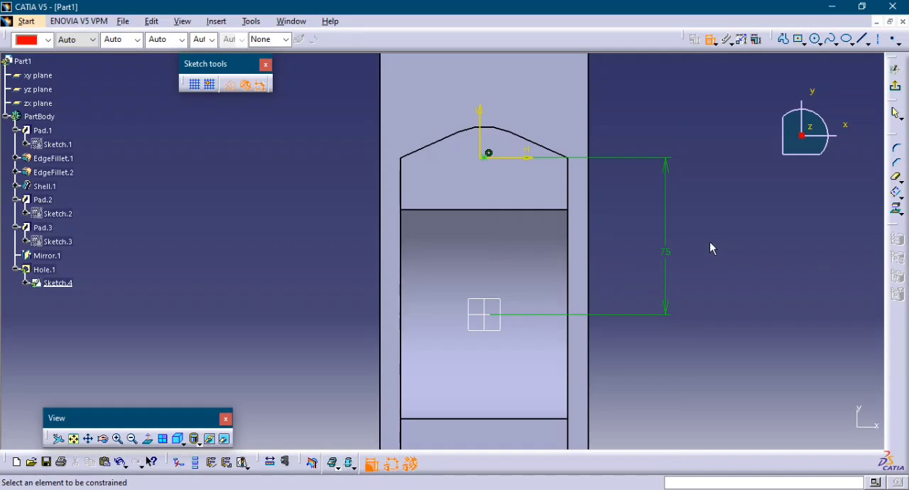
Set the hole centre's distance from the zx plane to 80 mm.
{"action": "double_click", "coordinate": [666, 258]}
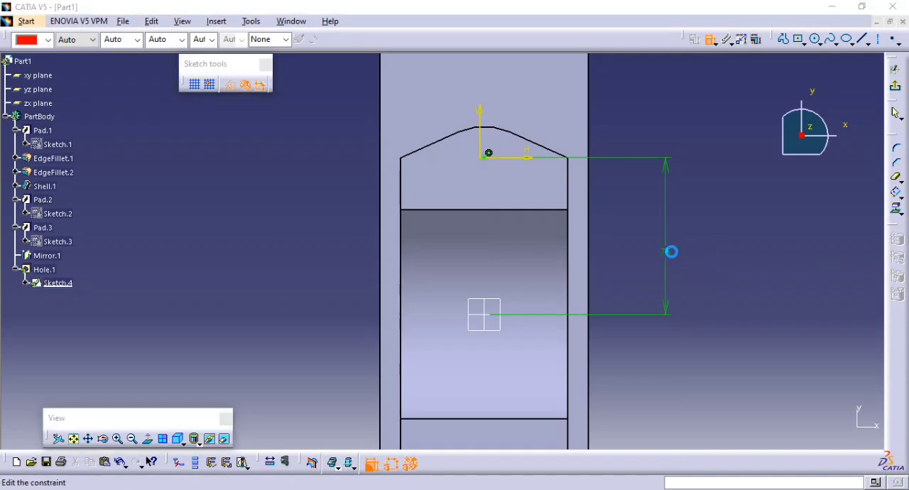
{"action": "type", "text": "80"}
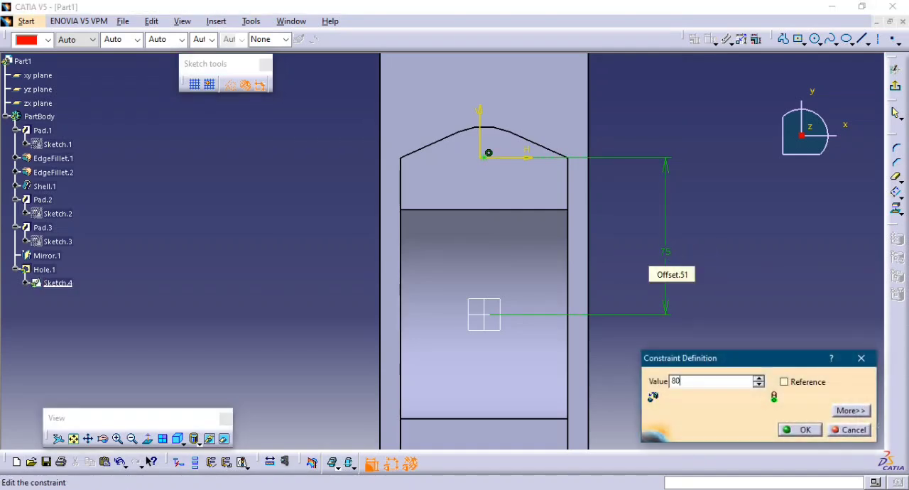
{"action": "key", "text": "Return"}
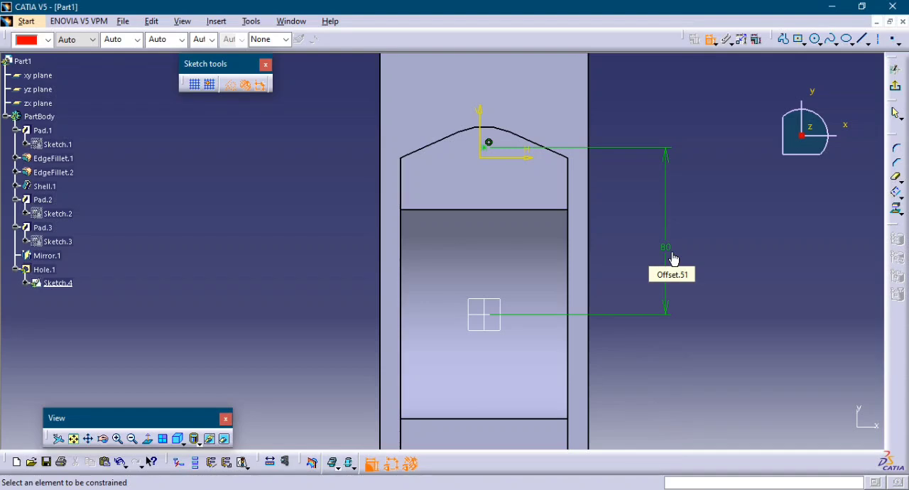
Set the hole centre's distance from the zx plane to 78 mm and exit the positioning sketch.
{"action": "double_click", "coordinate": [666, 252]}
{"action": "type", "text": "78"}
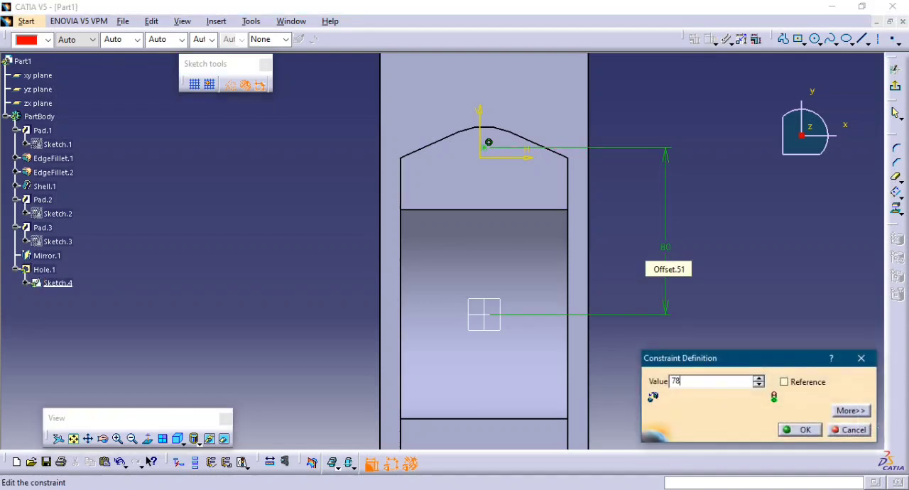
{"action": "key", "text": "Return"}
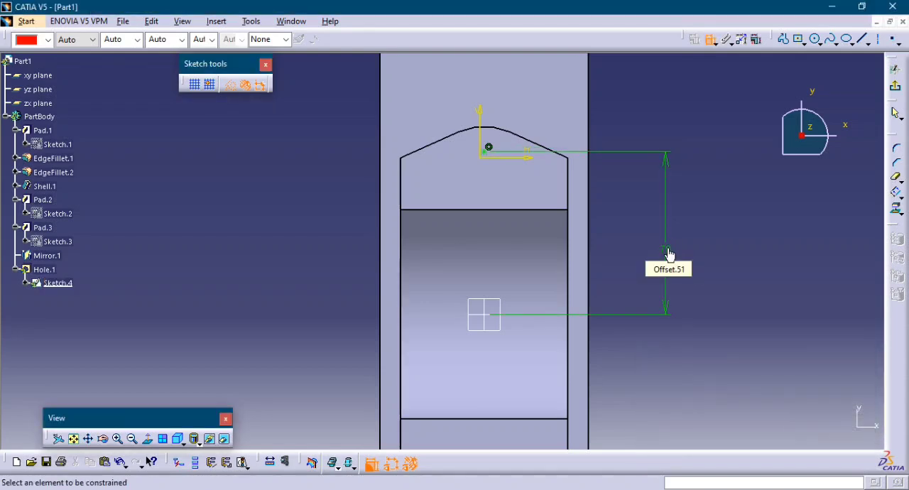
{"action": "left_click", "coordinate": [896, 89]}
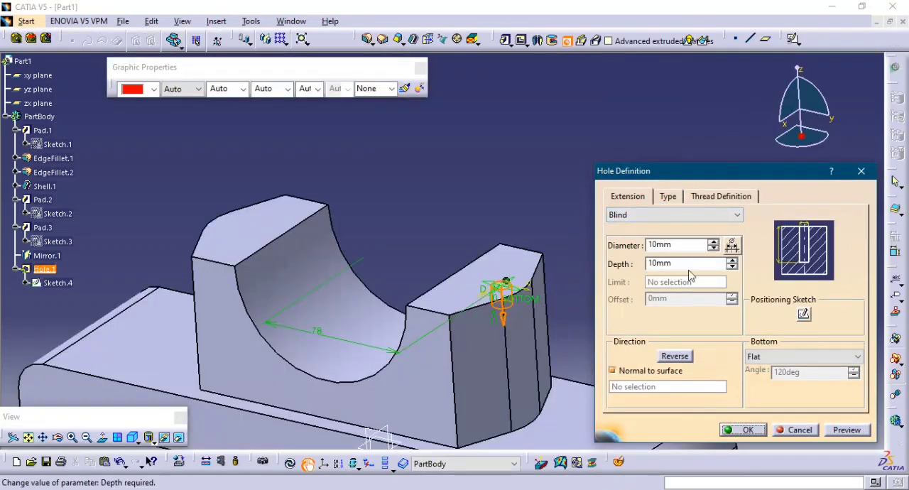
Set the hole depth to 60 mm and make the hole threaded using the Metric Thick Pitch standard.
{"action": "double_click", "coordinate": [695, 262]}
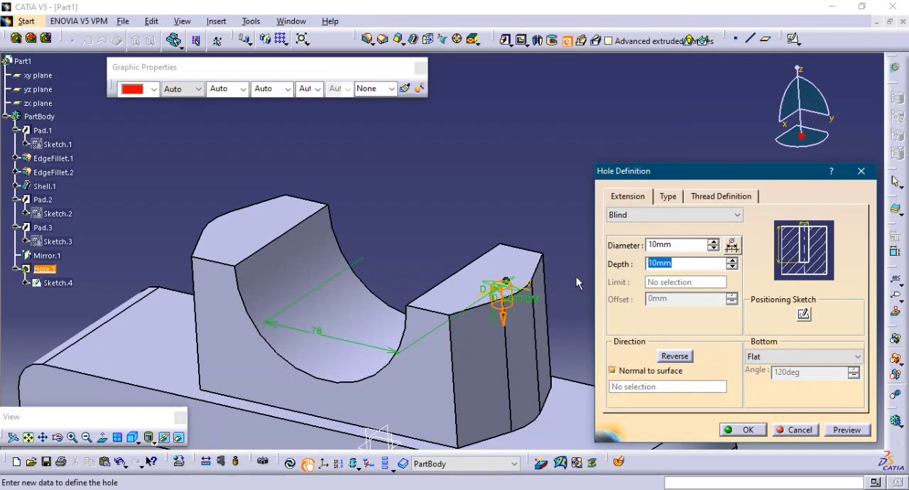
{"action": "type", "text": "60"}
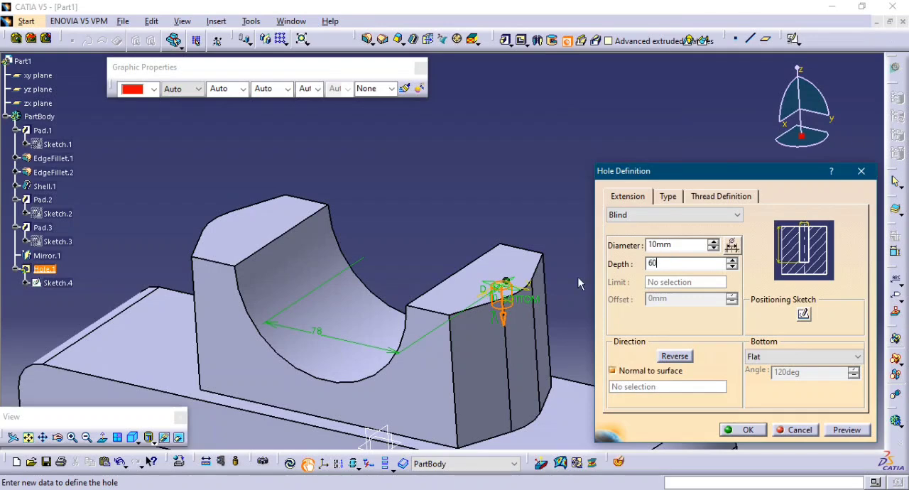
{"action": "left_click", "coordinate": [716, 203]}
{"action": "left_click", "coordinate": [622, 216]}
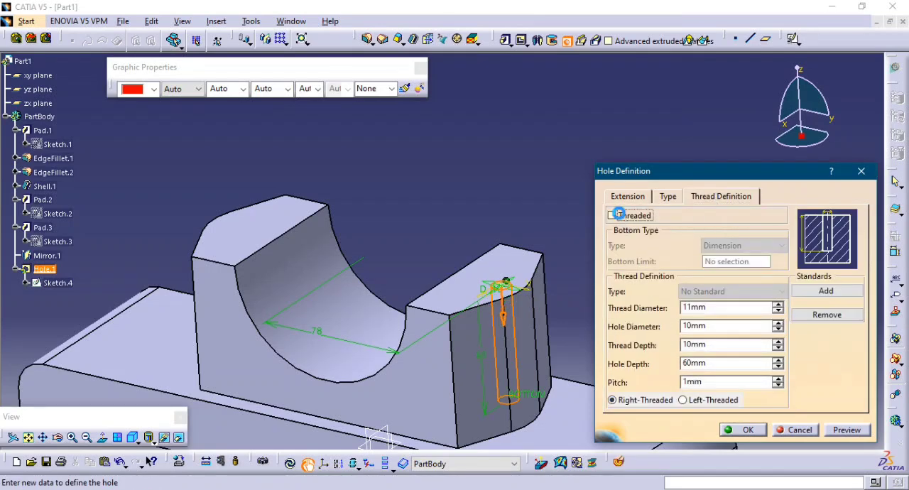
{"action": "left_click", "coordinate": [737, 292]}
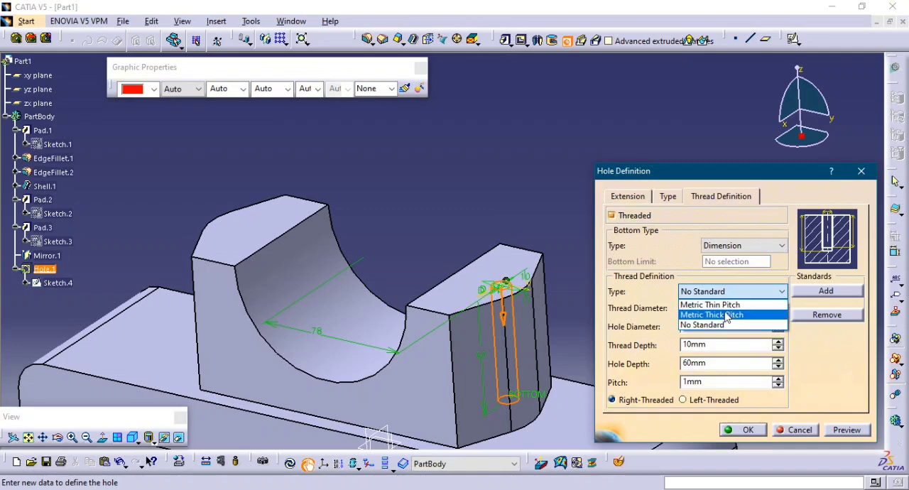
{"action": "left_click", "coordinate": [726, 315]}
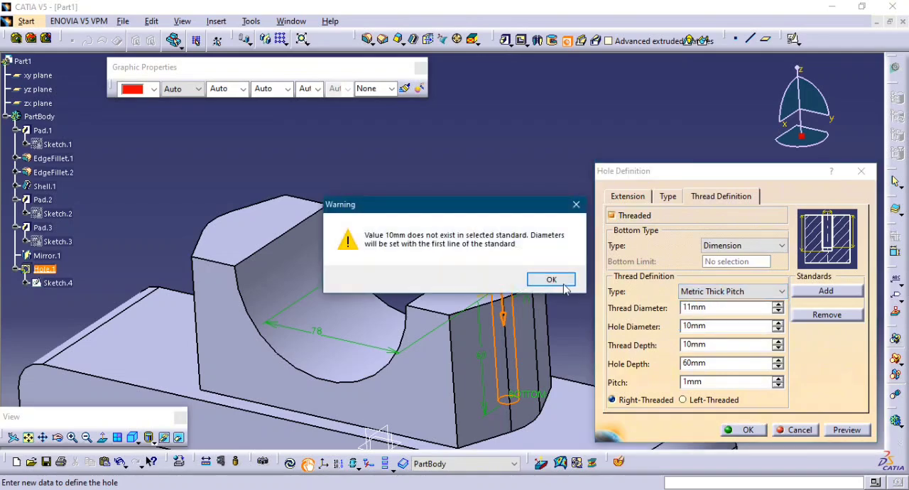
{"action": "left_click", "coordinate": [551, 281]}
Choose the M18 thread description, set the thread depth to 60 mm and create the lug hole.
{"action": "left_click", "coordinate": [779, 307]}
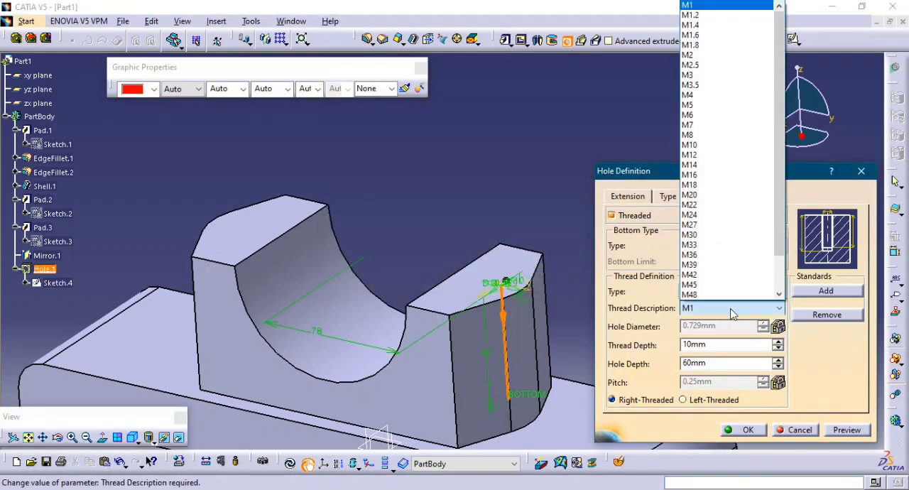
{"action": "left_click", "coordinate": [713, 185]}
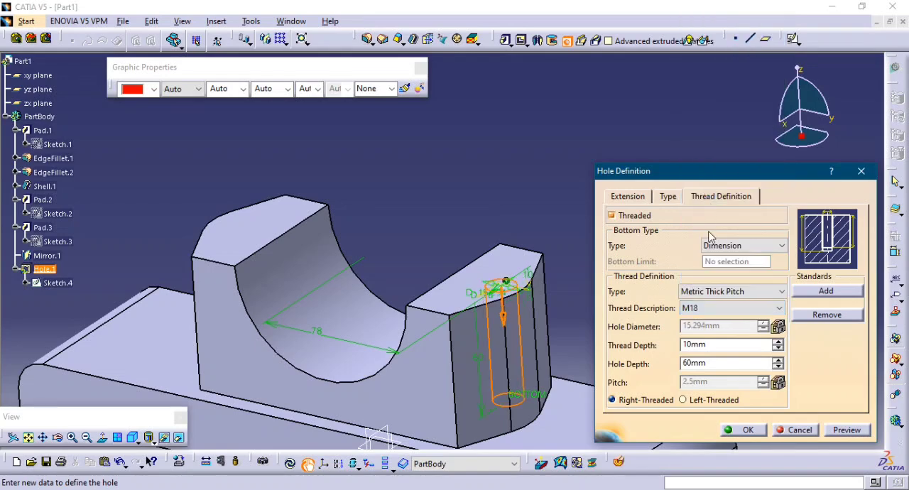
{"action": "left_click", "coordinate": [850, 434]}
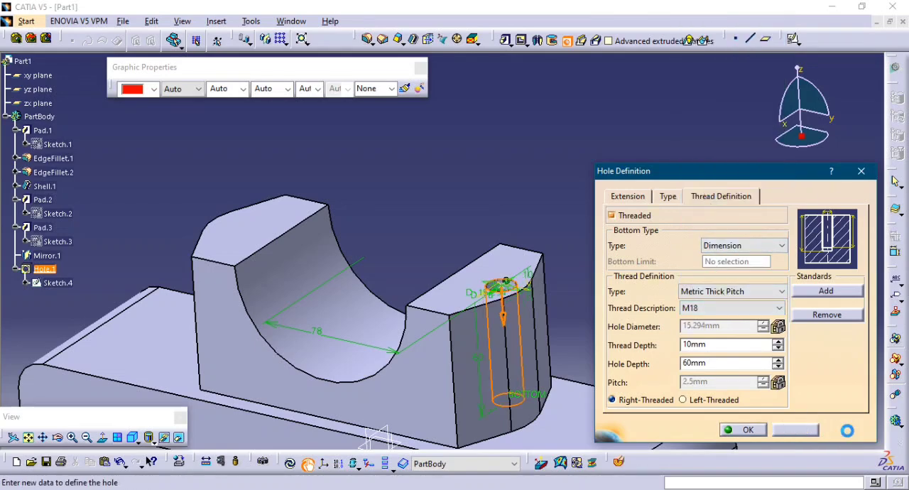
{"action": "double_click", "coordinate": [709, 346]}
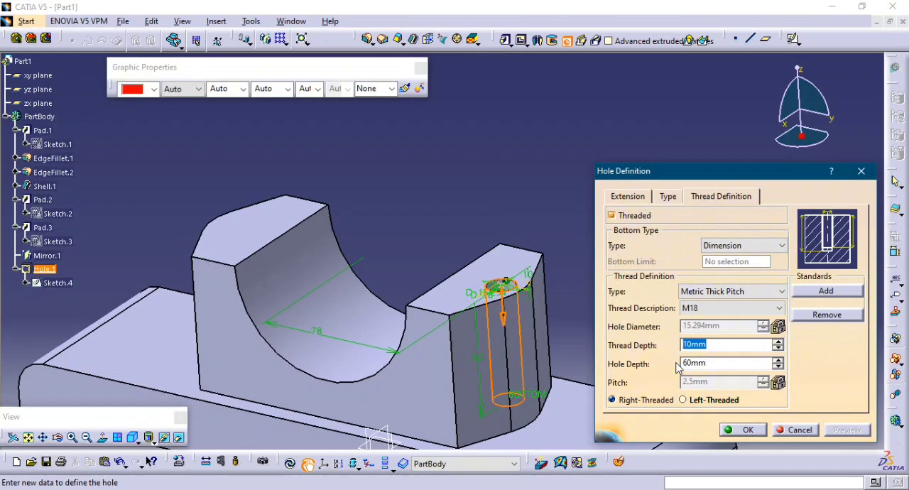
{"action": "type", "text": "60"}
{"action": "left_click", "coordinate": [746, 430]}
Mirror the threaded lug hole about the zx plane onto the opposite lug.
{"action": "middle_click_drag", "start_coordinate": [660, 261], "coordinate": [516, 233]}
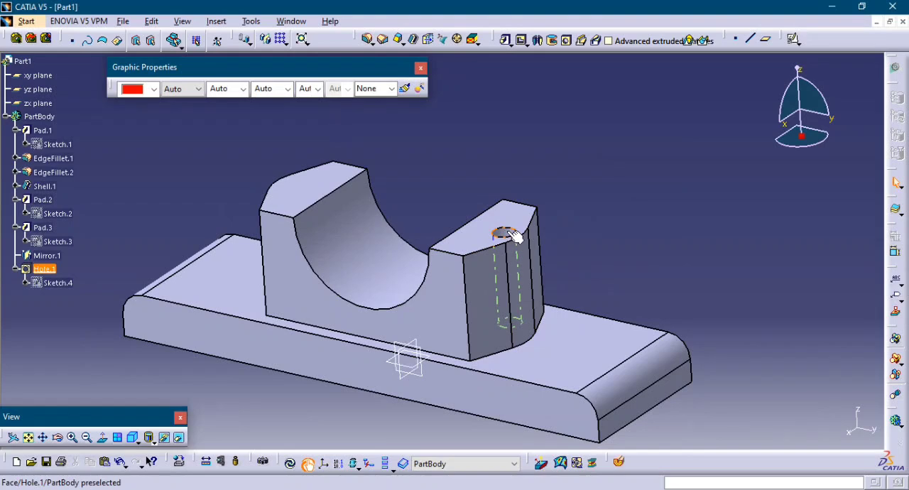
{"action": "left_click", "coordinate": [516, 236]}
{"action": "left_click", "coordinate": [267, 38]}
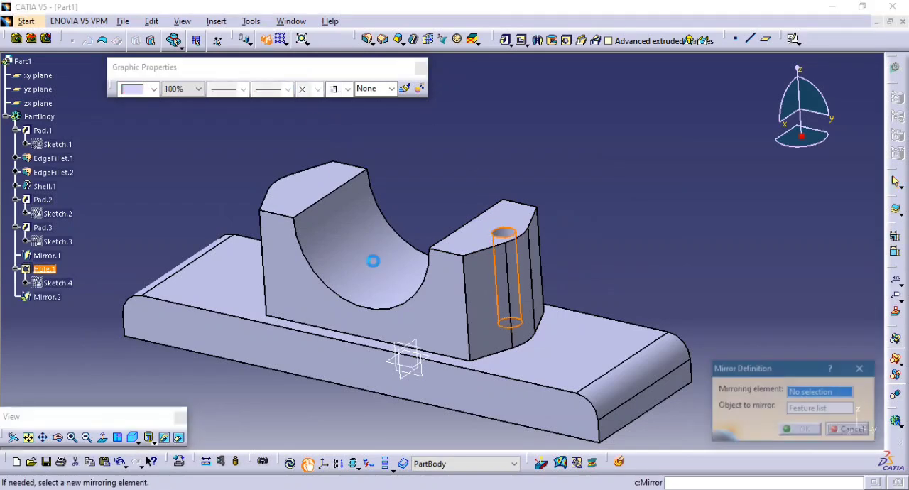
{"action": "left_click", "coordinate": [410, 384]}
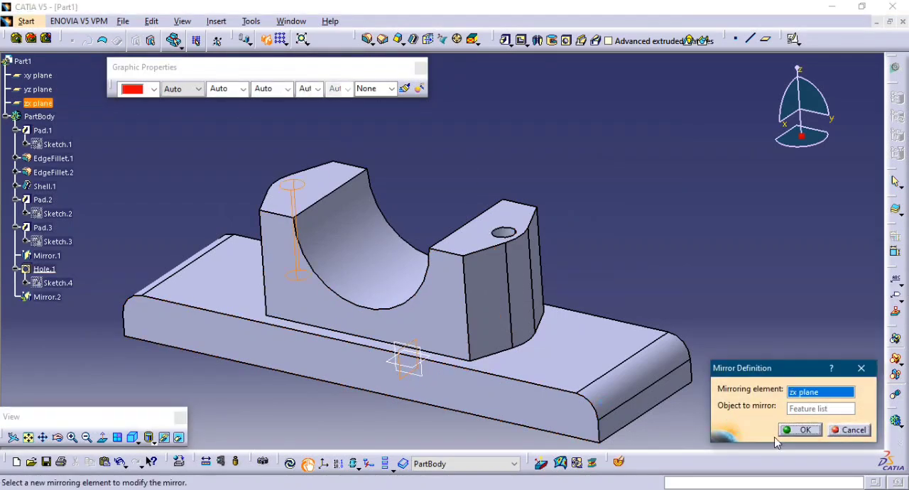
{"action": "left_click", "coordinate": [805, 431]}
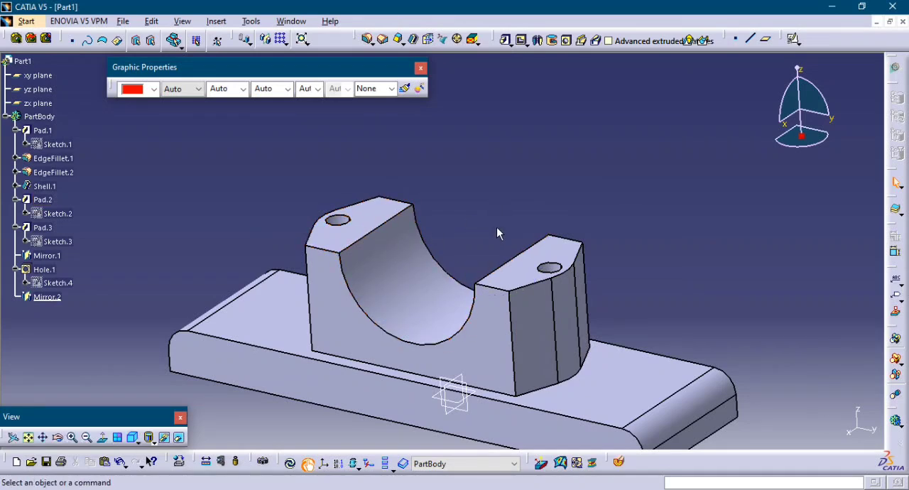
Start a positioned sketch on the housing's upper lug face with the axes swapped and the V direction reversed.
{"action": "left_click", "coordinate": [377, 222]}
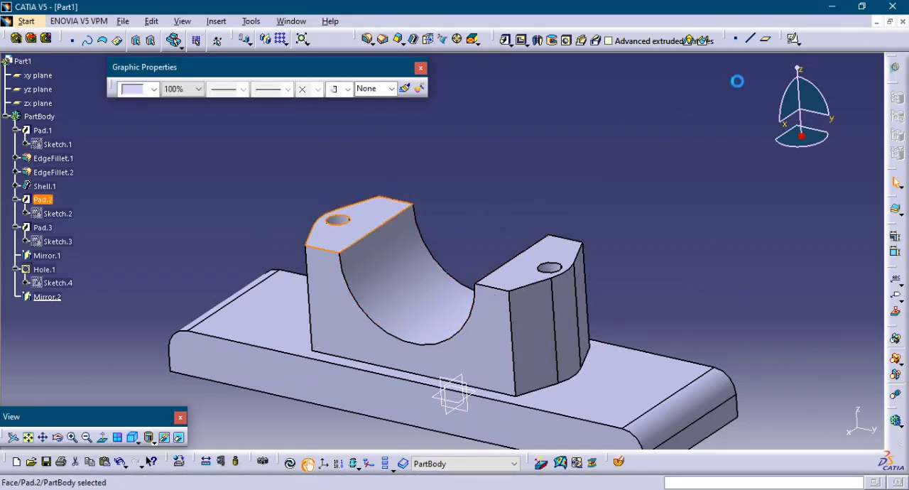
{"action": "left_click", "coordinate": [794, 40]}
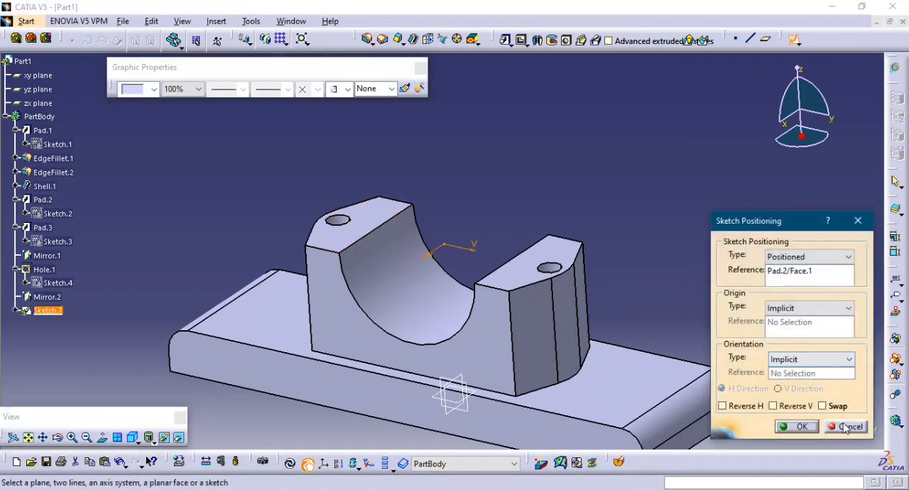
{"action": "left_click", "coordinate": [835, 410]}
{"action": "left_click", "coordinate": [796, 410]}
{"action": "left_click", "coordinate": [795, 425]}
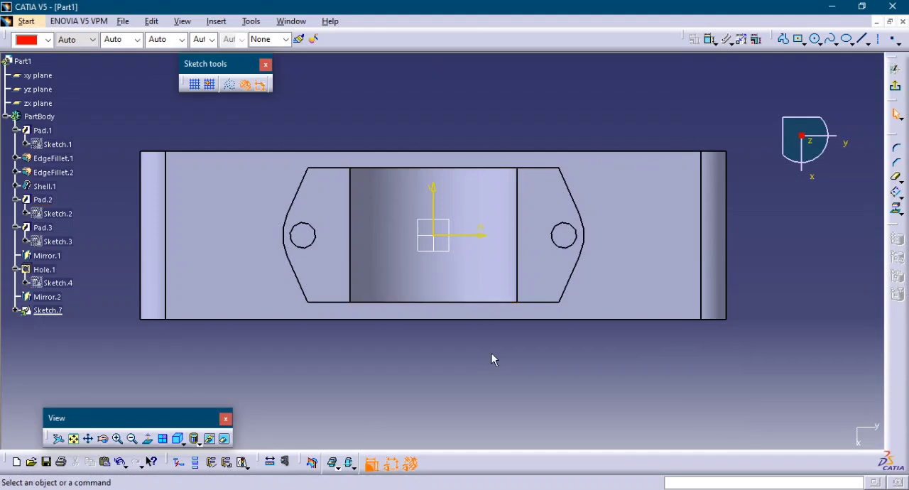
Draw a centred rectangle about 15 mm wide and 28 mm high between the bore edge and the hole on the +H side.
{"action": "mouse_move", "coordinate": [492, 354]}
{"action": "middle_mouse_down"}
{"action": "mouse_move", "coordinate": [495, 299]}
{"action": "mouse_move", "coordinate": [479, 299]}
{"action": "mouse_move", "coordinate": [562, 198]}
{"action": "middle_mouse_up"}
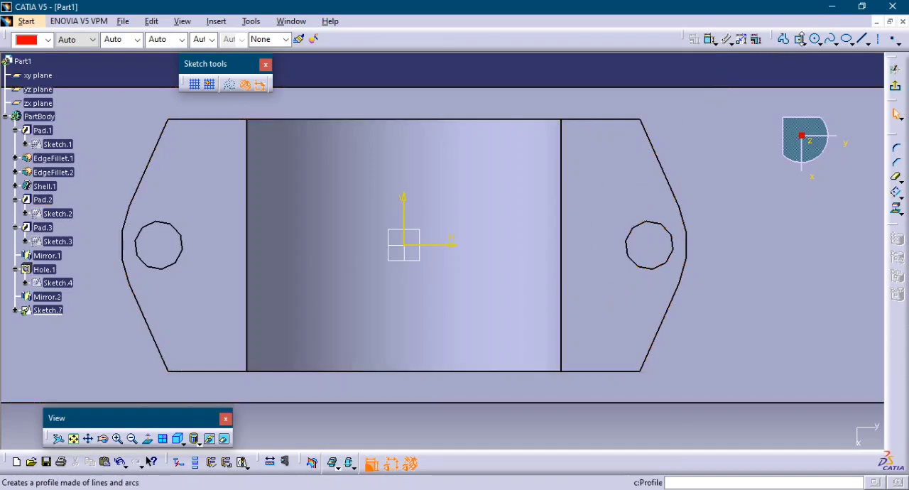
{"action": "left_click", "coordinate": [800, 43]}
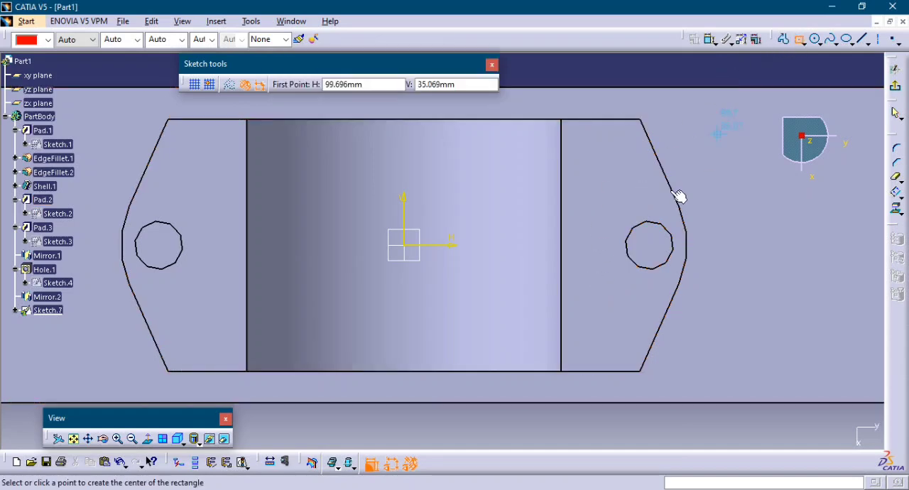
{"action": "left_click", "coordinate": [582, 245]}
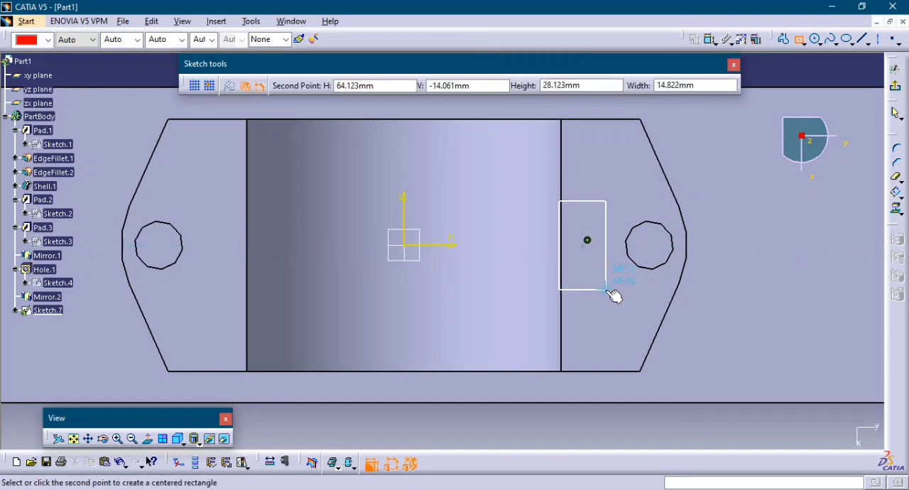
{"action": "left_click", "coordinate": [606, 288]}
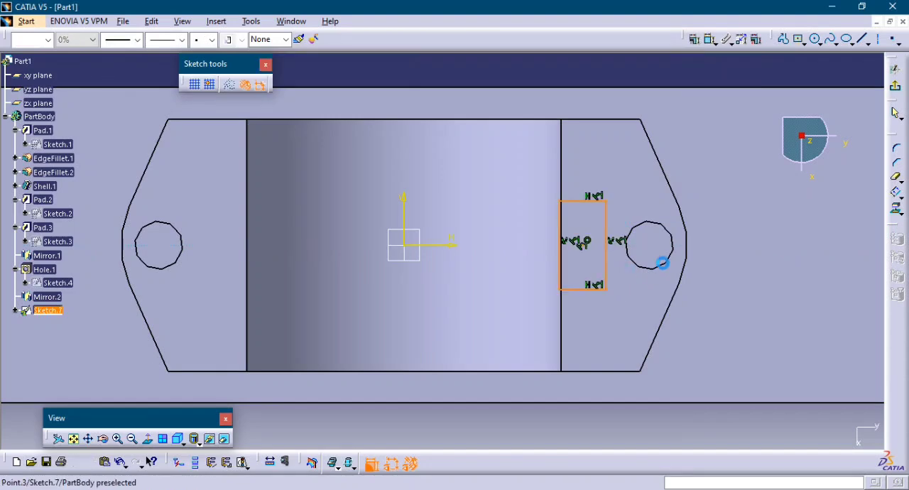
Dimension the height and width of the rectangle.
{"action": "left_click", "coordinate": [708, 40]}
{"action": "left_click", "coordinate": [607, 270]}
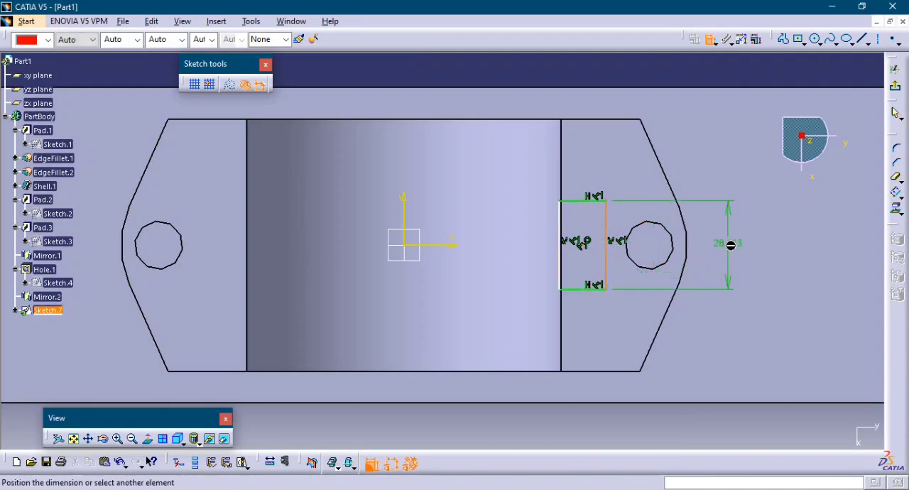
{"action": "left_click", "coordinate": [734, 241]}
{"action": "left_click", "coordinate": [591, 203]}
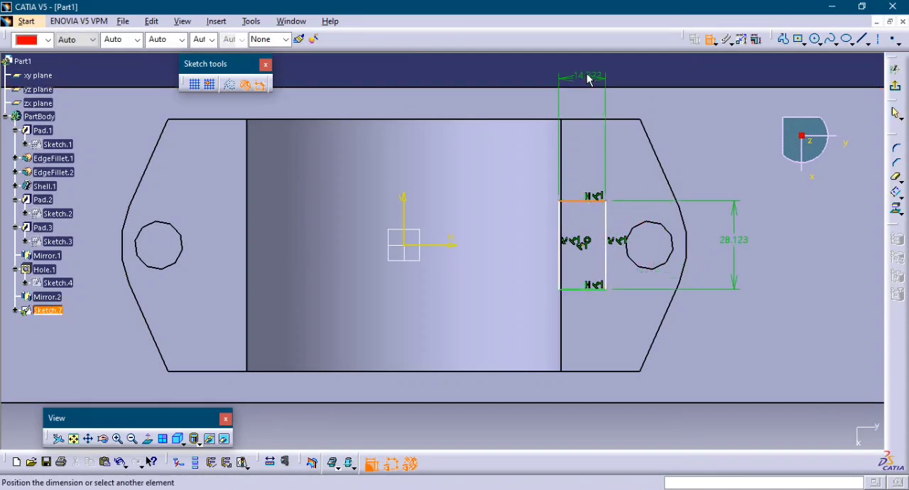
{"action": "left_click", "coordinate": [588, 80]}
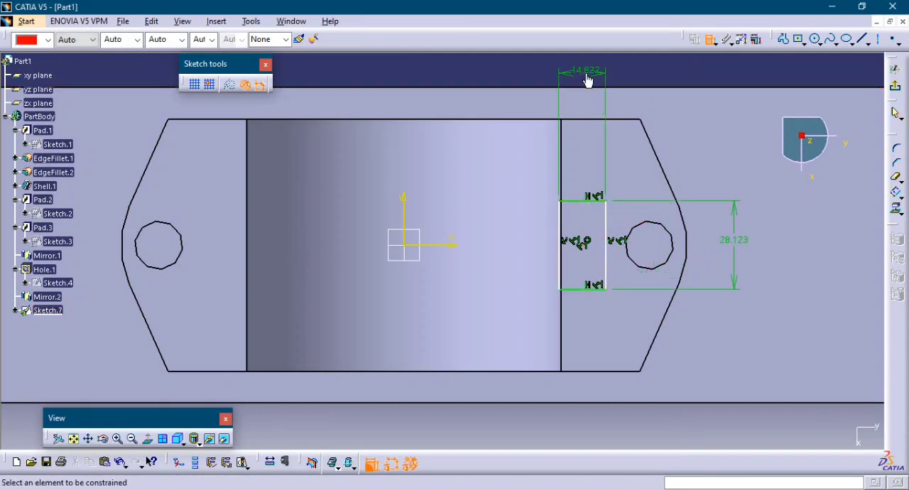
Constrain the rectangle's inner vertical side to be coincident with the adjacent bore edge.
{"action": "left_click", "coordinate": [567, 247]}
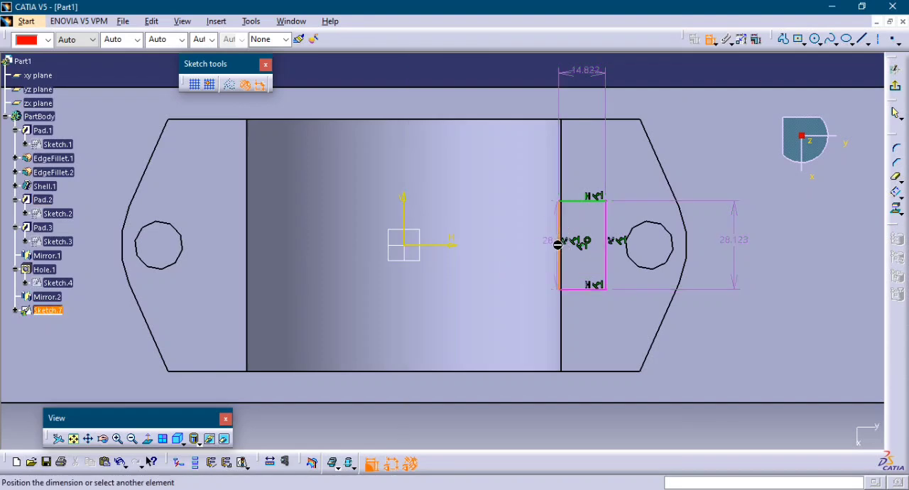
{"action": "left_click", "coordinate": [566, 316]}
{"action": "right_click", "coordinate": [570, 319]}
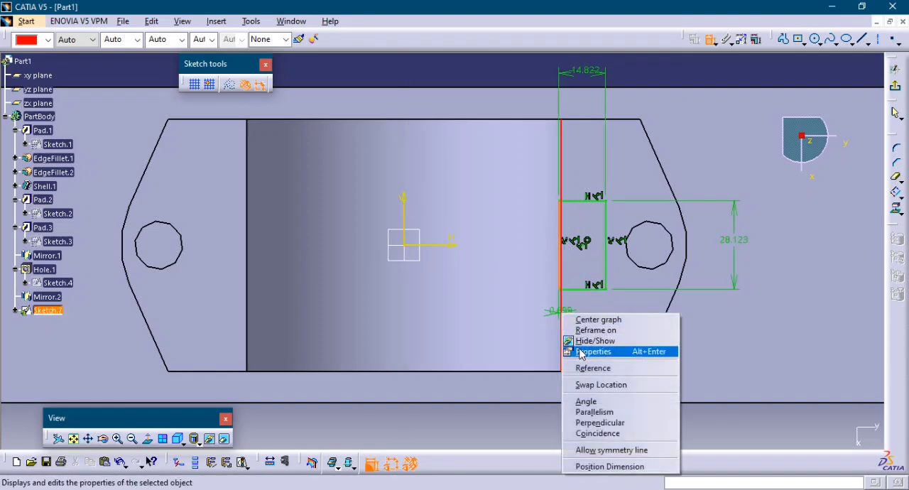
{"action": "left_click", "coordinate": [598, 433]}
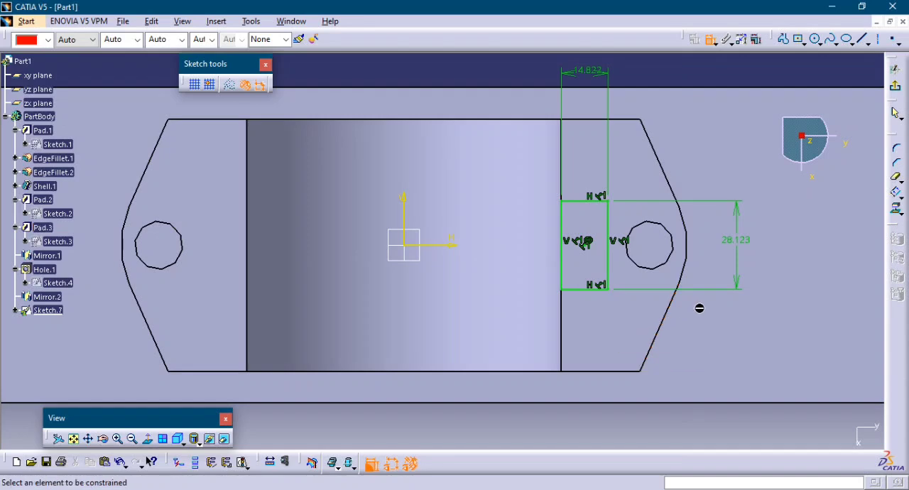
Set the rectangle's height and width to 30 mm each and exit the sketch.
{"action": "double_click", "coordinate": [730, 240]}
{"action": "type", "text": "30"}
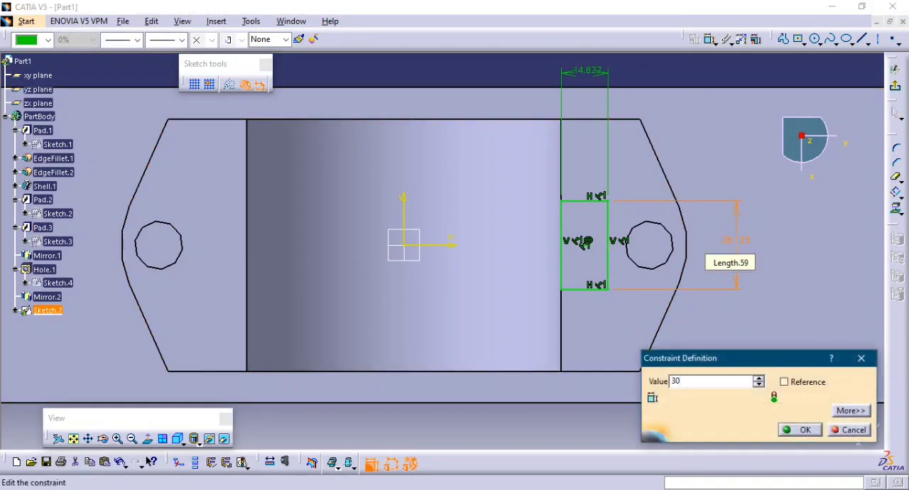
{"action": "key", "text": "Return"}
{"action": "left_click", "coordinate": [758, 231]}
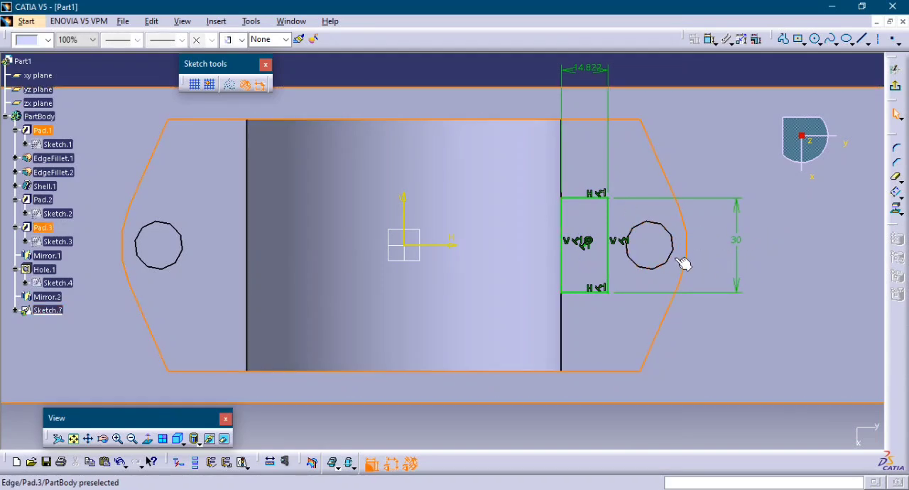
{"action": "double_click", "coordinate": [588, 73]}
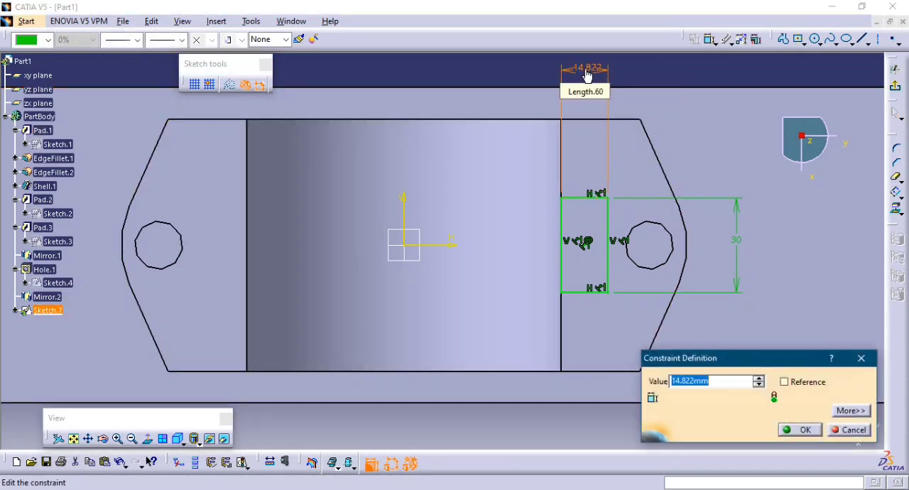
{"action": "type", "text": "30"}
{"action": "key", "text": "Return"}
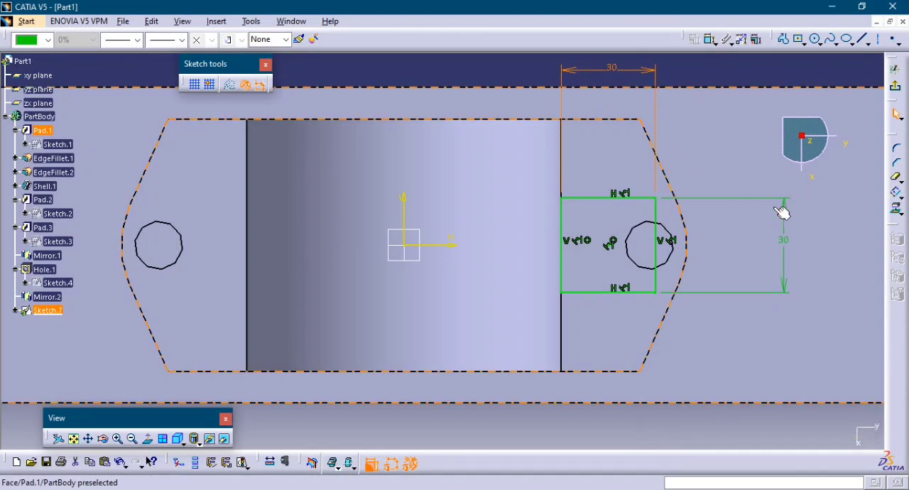
{"action": "left_click", "coordinate": [755, 262]}
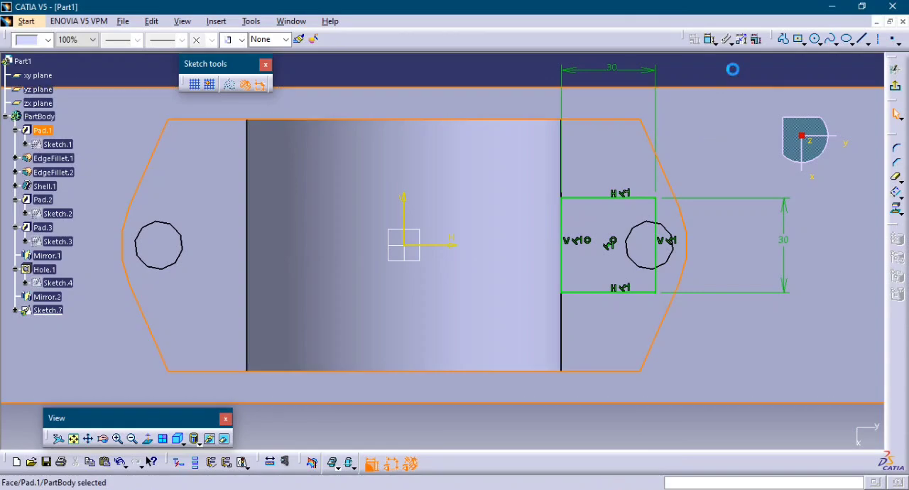
{"action": "left_click", "coordinate": [589, 256]}
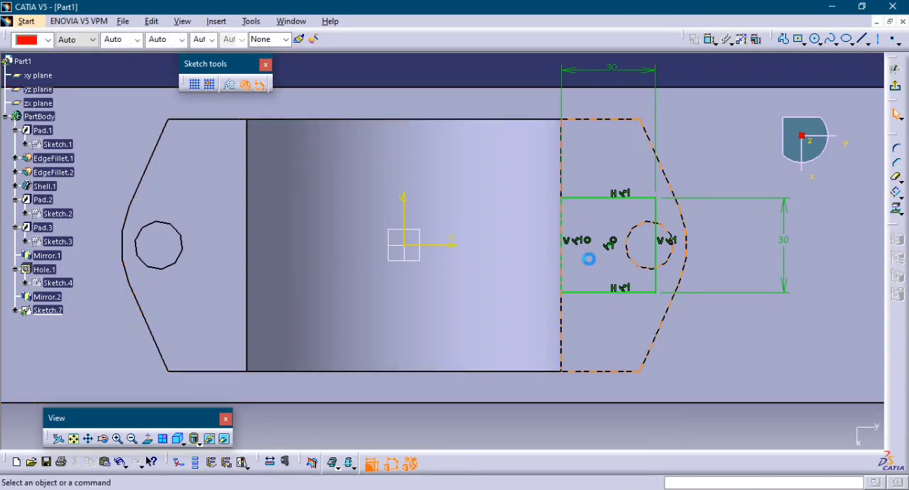
{"action": "left_click", "coordinate": [896, 88]}
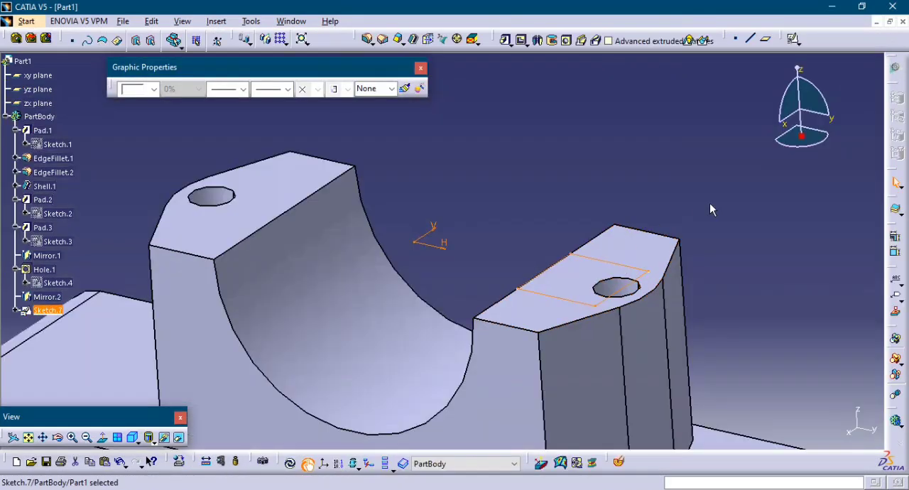
Edit the side lug's profile sketch, setting its overall projection to 40 mm and lengthening its straight edges, and exit the sketch.
{"action": "middle_click_drag", "start_coordinate": [713, 210], "coordinate": [724, 245]}
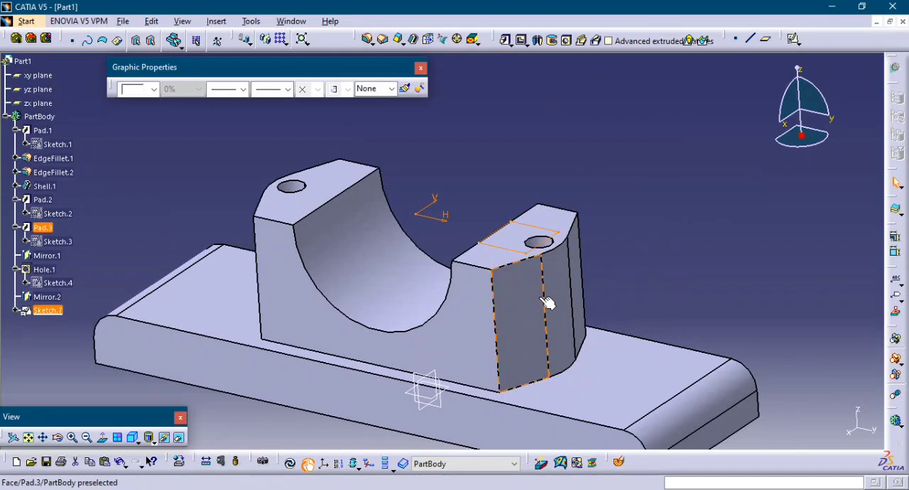
{"action": "left_click", "coordinate": [58, 242]}
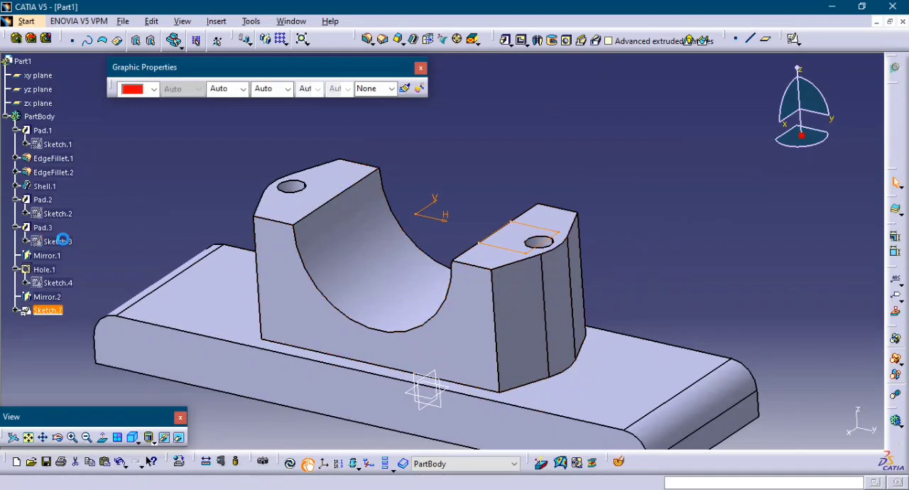
{"action": "double_click", "coordinate": [557, 248]}
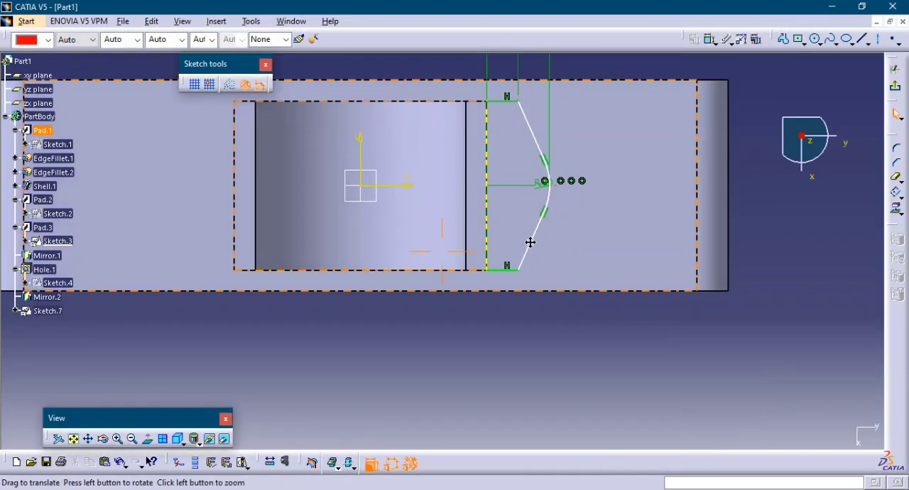
{"action": "middle_click_drag", "start_coordinate": [530, 241], "coordinate": [551, 362]}
{"action": "double_click", "coordinate": [540, 126]}
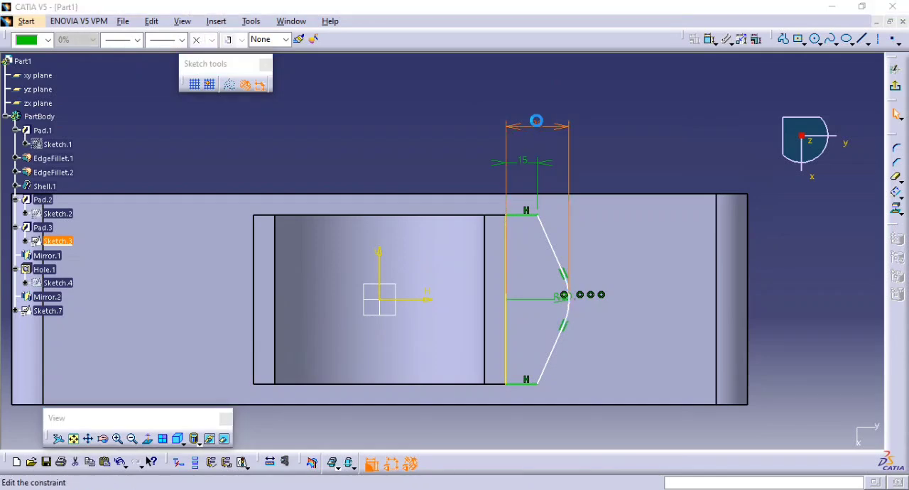
{"action": "type", "text": "40mm"}
{"action": "key", "text": "Return"}
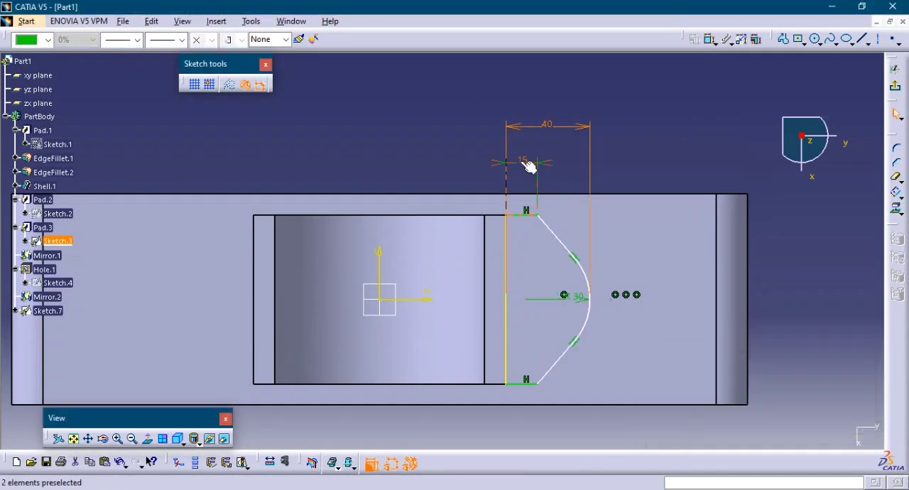
{"action": "double_click", "coordinate": [525, 163]}
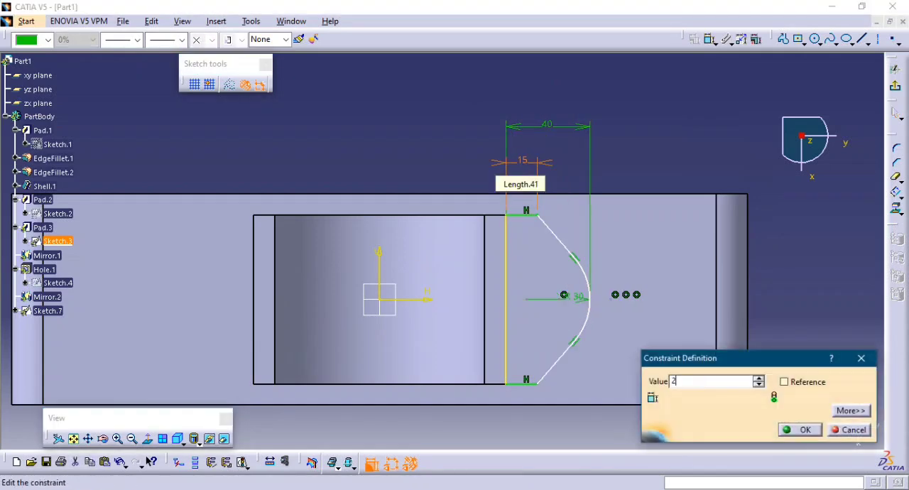
{"action": "key", "text": "Return"}
{"action": "left_click", "coordinate": [678, 148]}
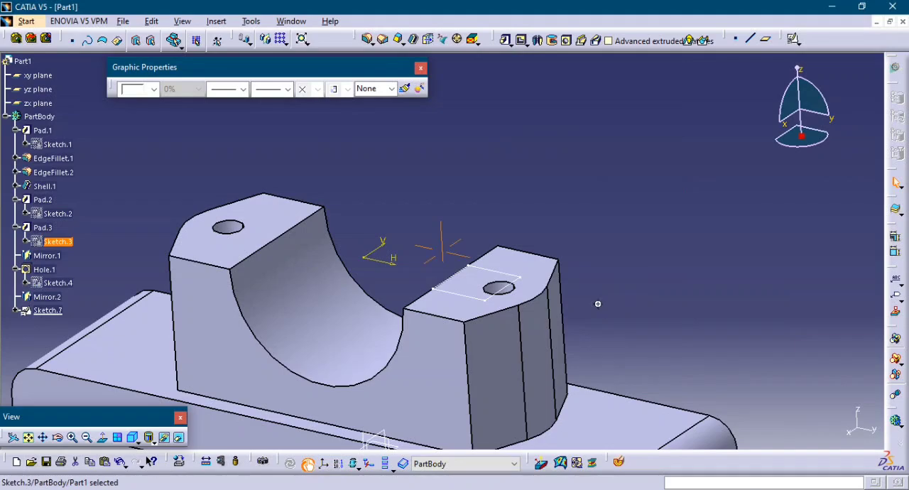
Open the positioning sketch of the lug hole for editing.
{"action": "middle_click_drag", "start_coordinate": [597, 303], "coordinate": [614, 320]}
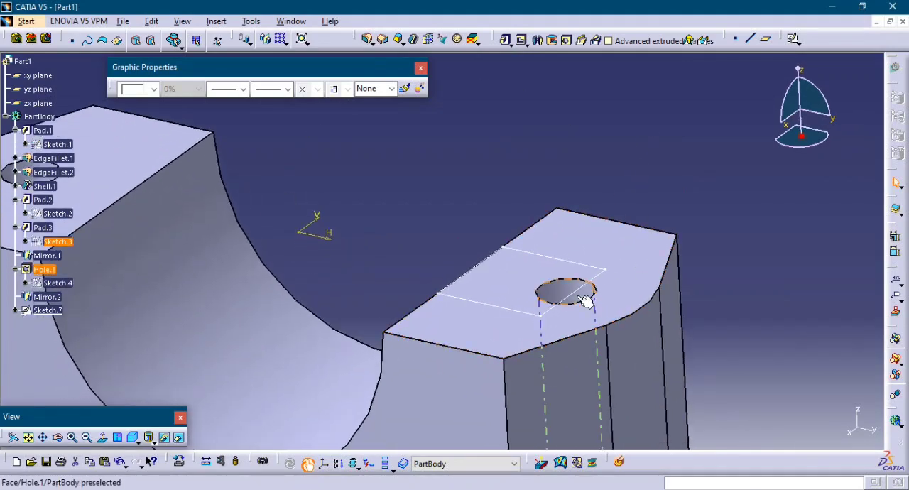
{"action": "left_click", "coordinate": [58, 282]}
{"action": "double_click", "coordinate": [58, 283]}
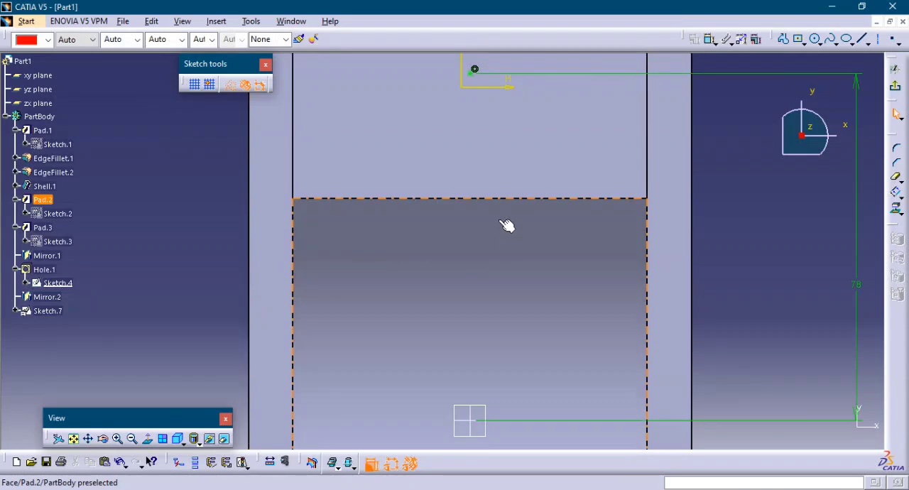
{"action": "mouse_move", "coordinate": [508, 223]}
{"action": "middle_mouse_down"}
{"action": "mouse_move", "coordinate": [512, 301]}
{"action": "mouse_move", "coordinate": [545, 325]}
{"action": "mouse_move", "coordinate": [538, 329]}
{"action": "mouse_move", "coordinate": [424, 272]}
{"action": "mouse_move", "coordinate": [656, 376]}
{"action": "middle_mouse_up"}
Try 83 mm and 86 mm for the hole centre's distance from the part origin.
{"action": "double_click", "coordinate": [693, 368]}
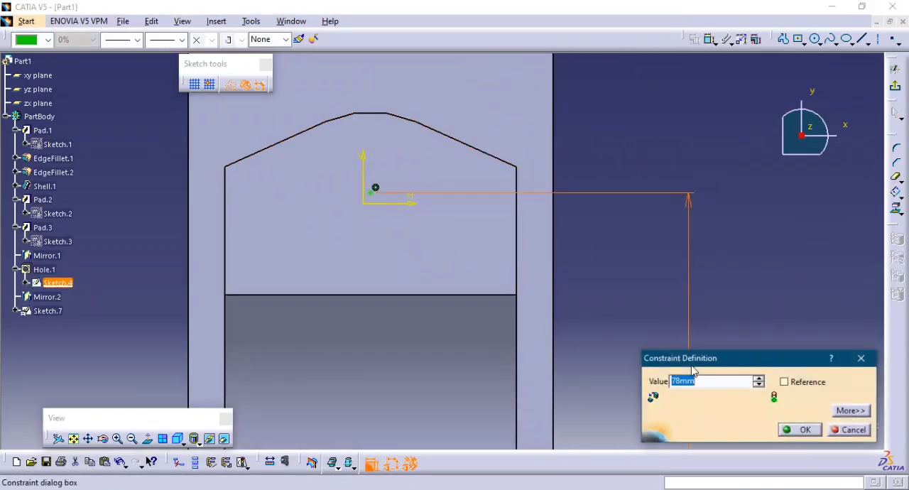
{"action": "key", "text": "Return"}
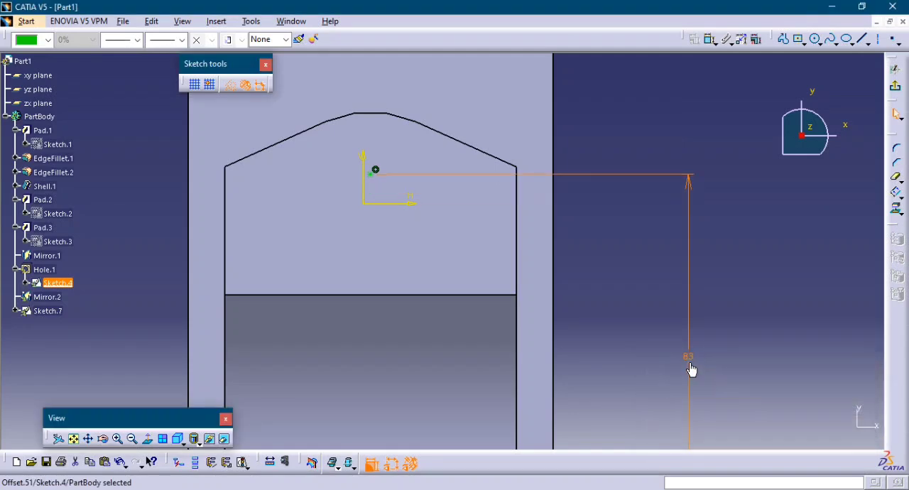
{"action": "double_click", "coordinate": [689, 359]}
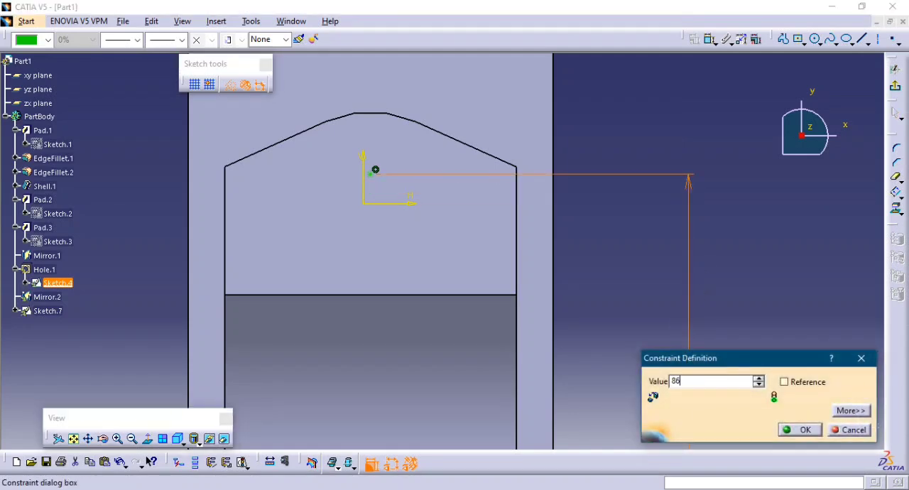
{"action": "key", "text": "Return"}
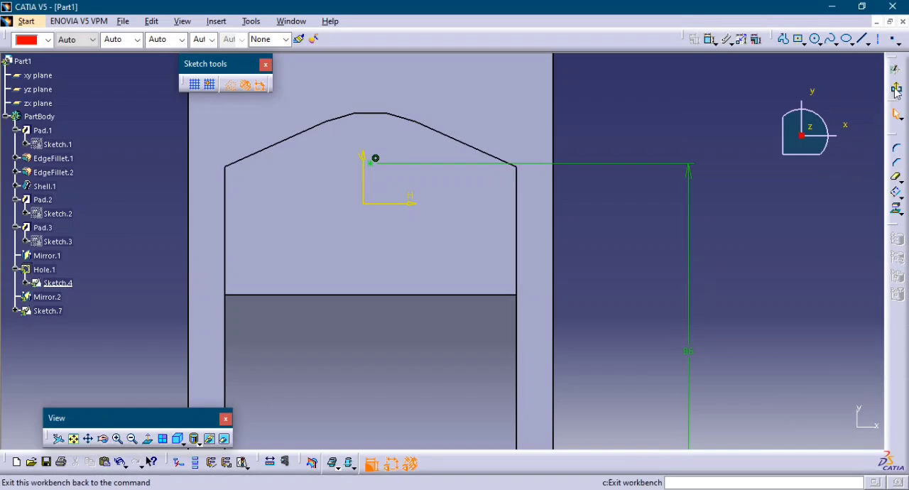
Set the hole centre's distance from the origin to 90 mm, exit the sketch and update the part.
{"action": "double_click", "coordinate": [689, 349]}
{"action": "type", "text": "90mm"}
{"action": "key", "text": "Return"}
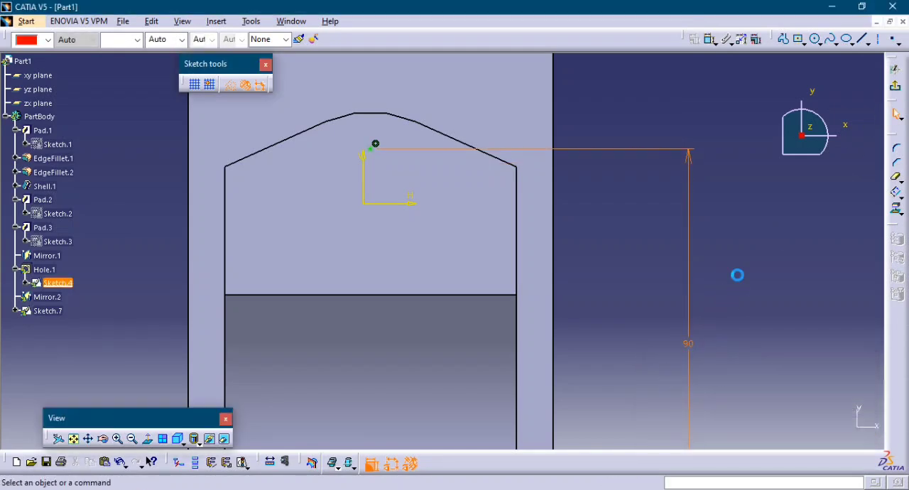
{"action": "left_click", "coordinate": [897, 86]}
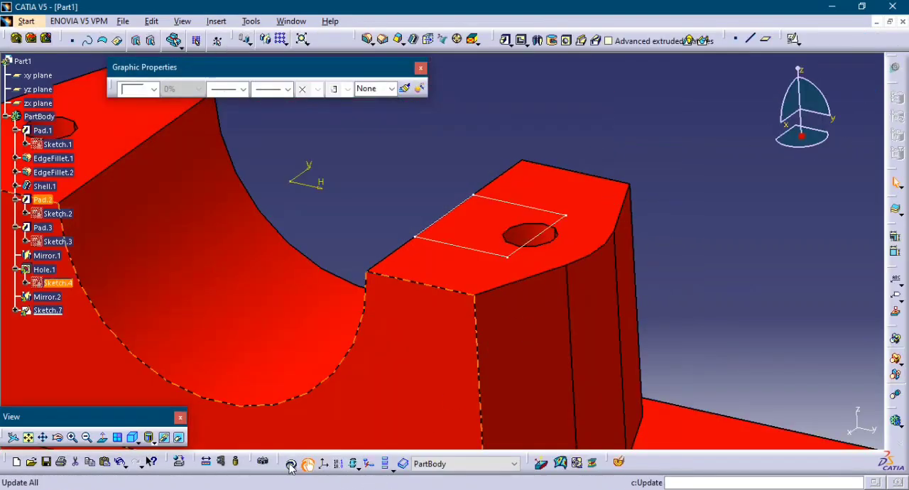
{"action": "left_click", "coordinate": [291, 465]}
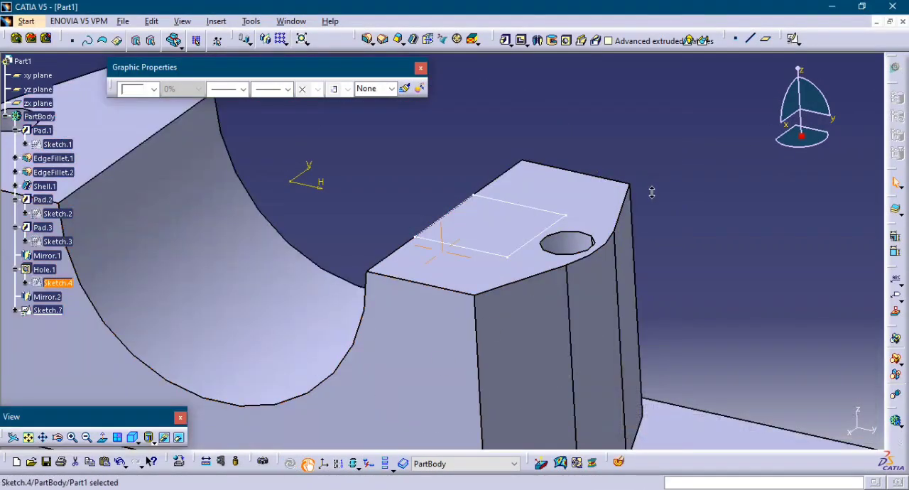
{"action": "middle_click_drag", "start_coordinate": [652, 192], "coordinate": [603, 222], "text": "ctrl"}
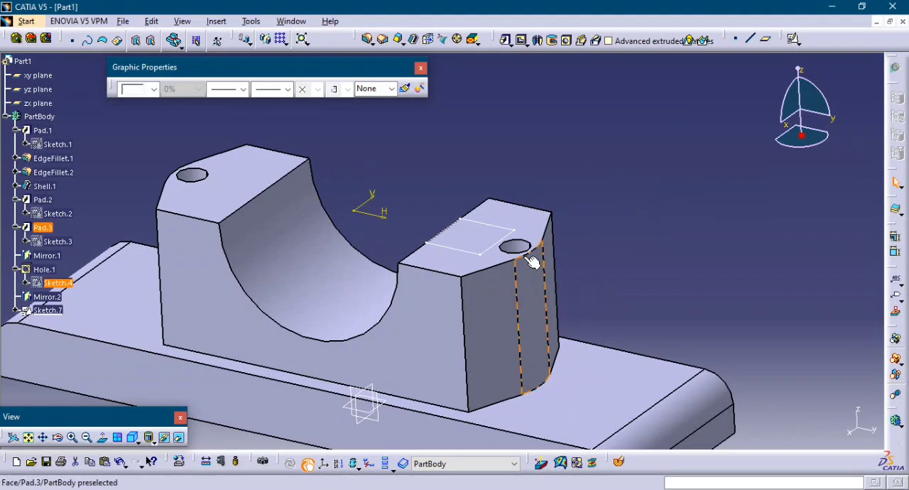
{"action": "middle_click_drag", "start_coordinate": [532, 262], "coordinate": [577, 240], "text": "ctrl"}
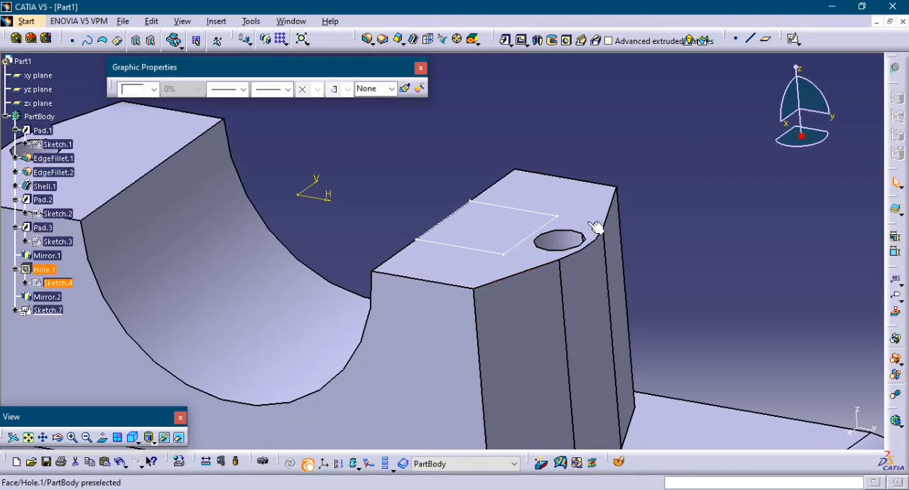
{"action": "mouse_move", "coordinate": [680, 135]}
{"action": "middle_mouse_down"}
{"action": "mouse_move", "coordinate": [651, 238]}
{"action": "mouse_move", "coordinate": [670, 175]}
{"action": "mouse_move", "coordinate": [692, 163]}
{"action": "middle_mouse_up"}
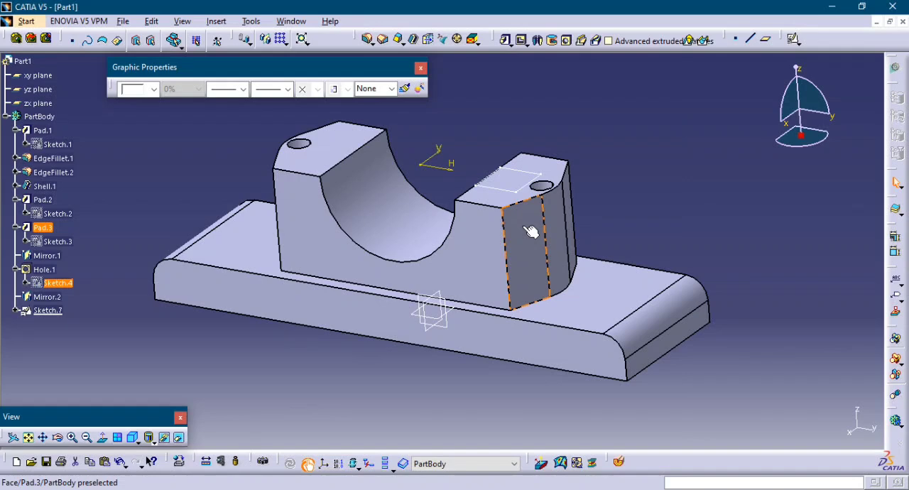
{"action": "left_click", "coordinate": [691, 183]}
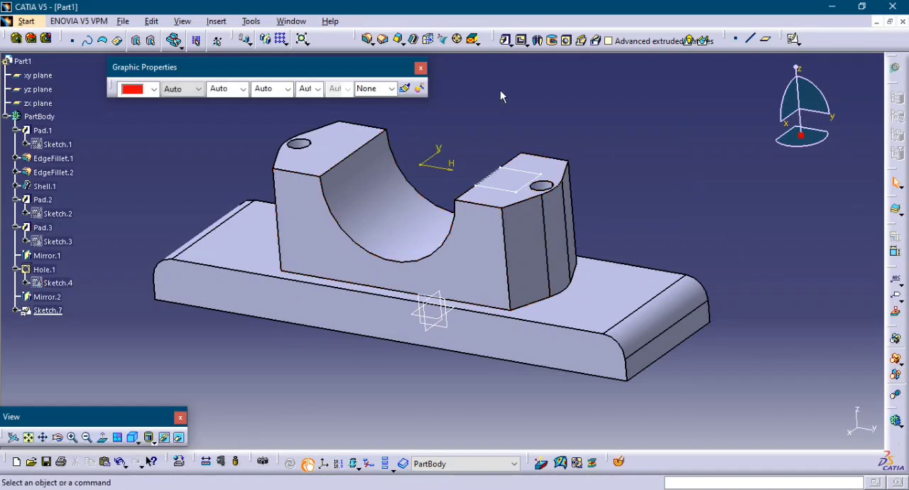
{"action": "left_click", "coordinate": [538, 40]}
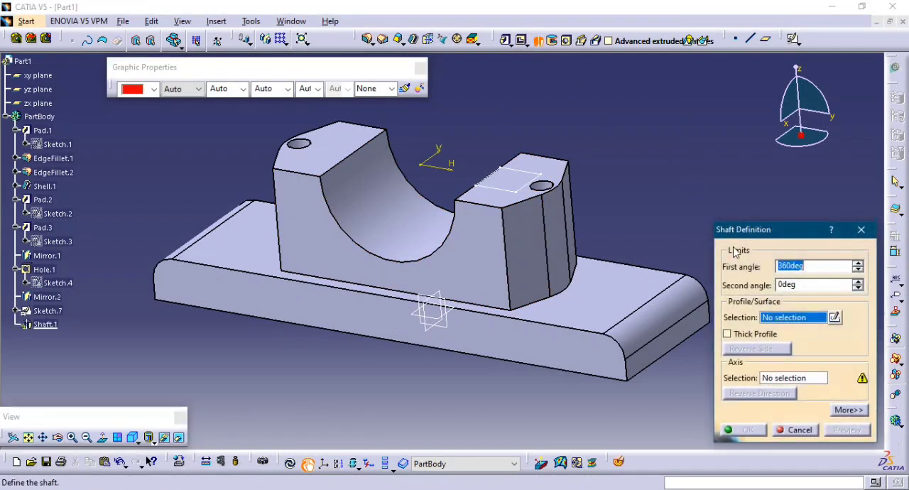
{"action": "left_click", "coordinate": [798, 430]}
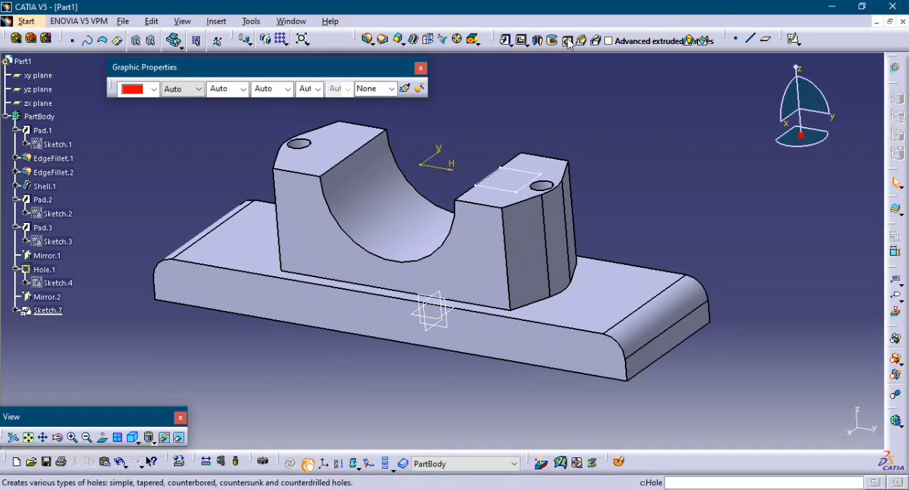
{"action": "left_click", "coordinate": [568, 41]}
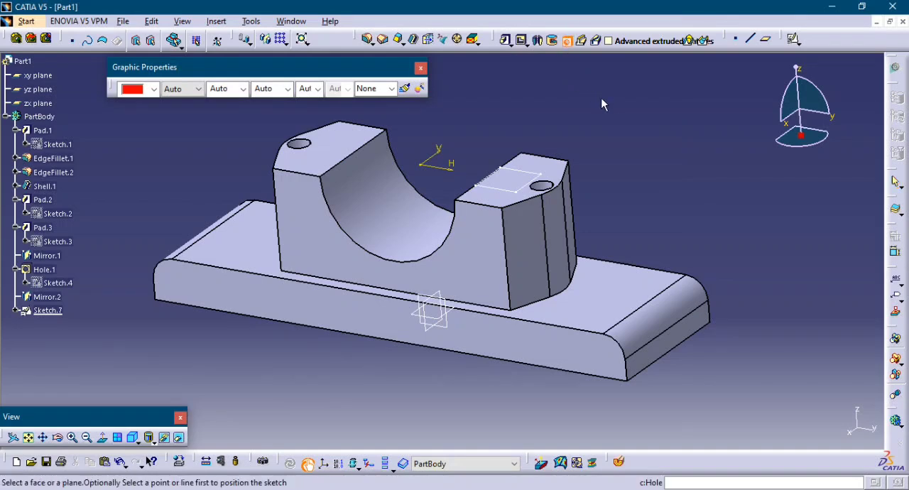
Cut a 360° groove in the bore by revolving the 30 mm square sketch around the V axis.
{"action": "left_click", "coordinate": [553, 41]}
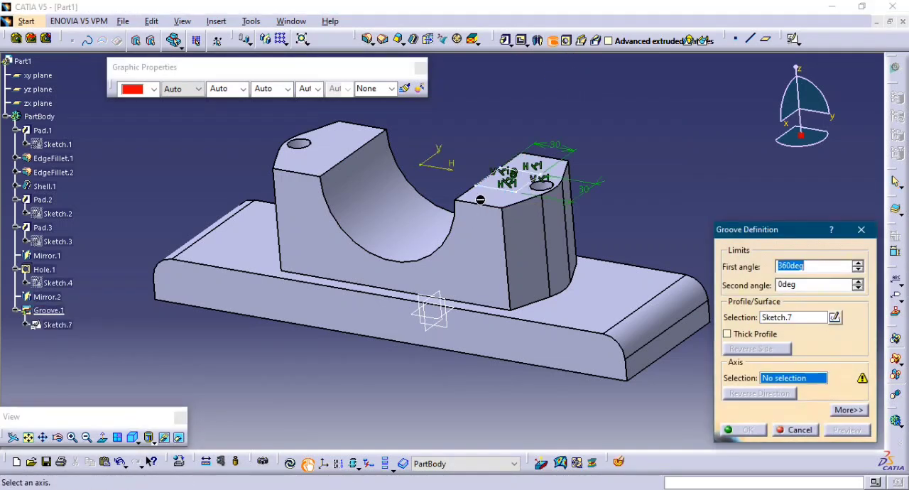
{"action": "left_click", "coordinate": [432, 159]}
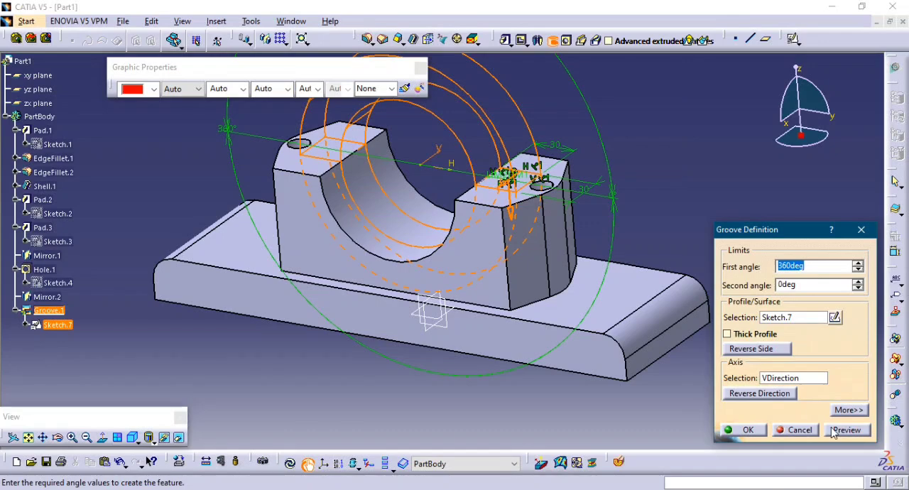
{"action": "left_click", "coordinate": [835, 431]}
{"action": "left_click", "coordinate": [759, 433]}
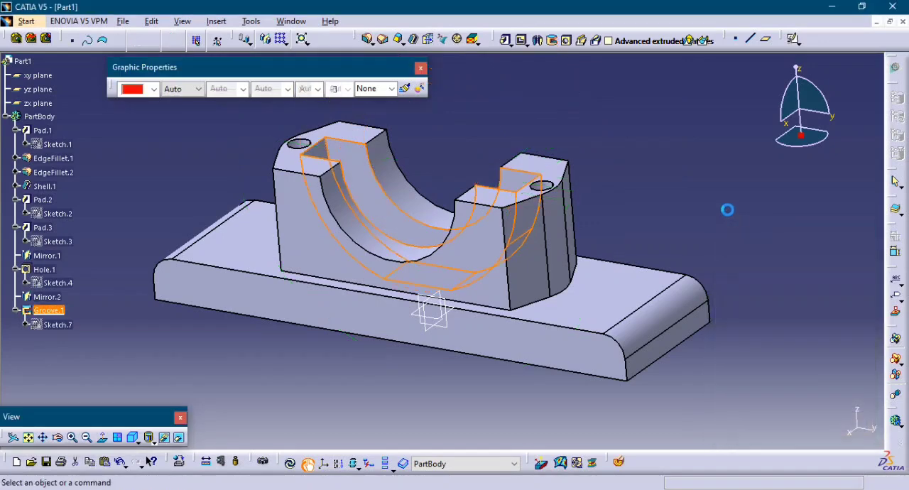
{"action": "middle_click_drag", "start_coordinate": [476, 164], "coordinate": [465, 276]}
{"action": "middle_click_drag", "start_coordinate": [452, 170], "coordinate": [435, 265]}
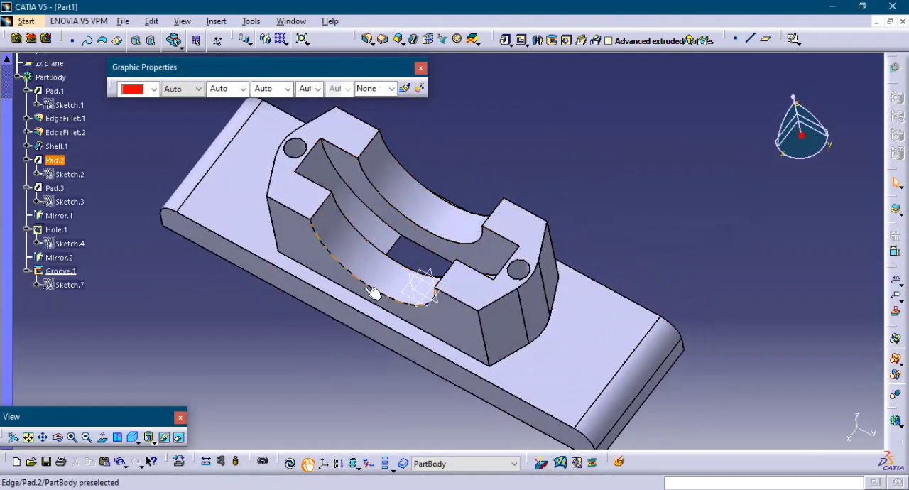
{"action": "middle_click_drag", "start_coordinate": [374, 290], "coordinate": [294, 254]}
{"action": "left_click", "coordinate": [284, 247]}
{"action": "double_click", "coordinate": [283, 247]}
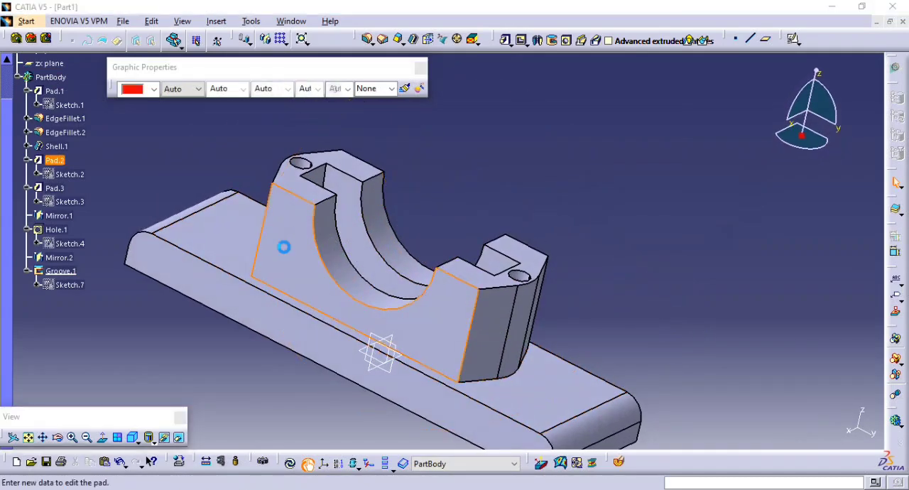
{"action": "left_click", "coordinate": [799, 430]}
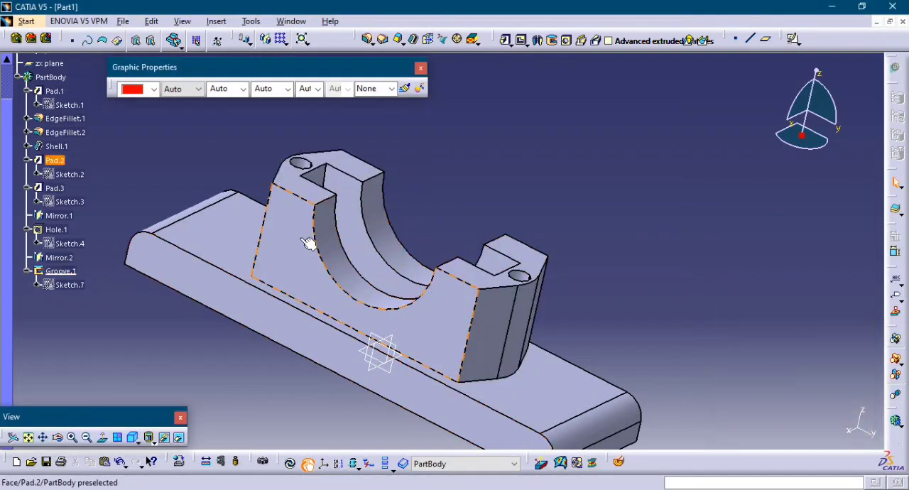
Set the height in the bearing block's profile sketch to 80 mm, exit the sketch and update the part.
{"action": "double_click", "coordinate": [68, 175]}
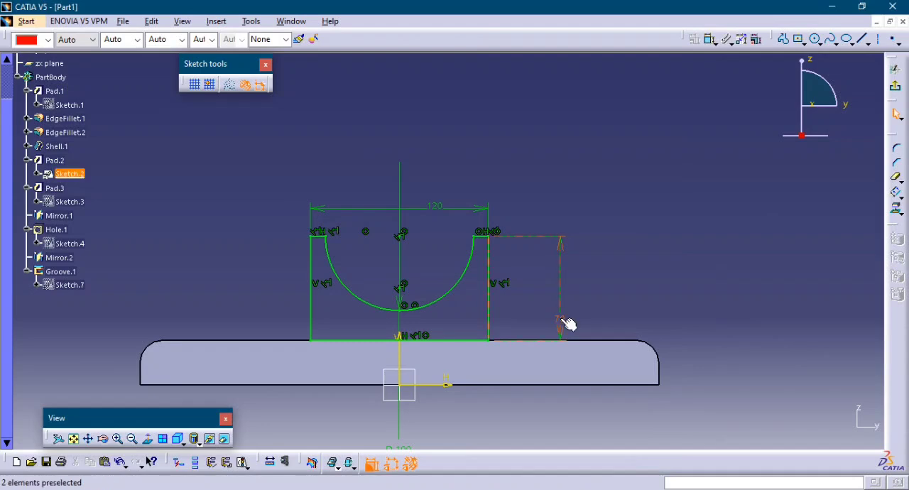
{"action": "double_click", "coordinate": [561, 320]}
{"action": "type", "text": "80"}
{"action": "key", "text": "Return"}
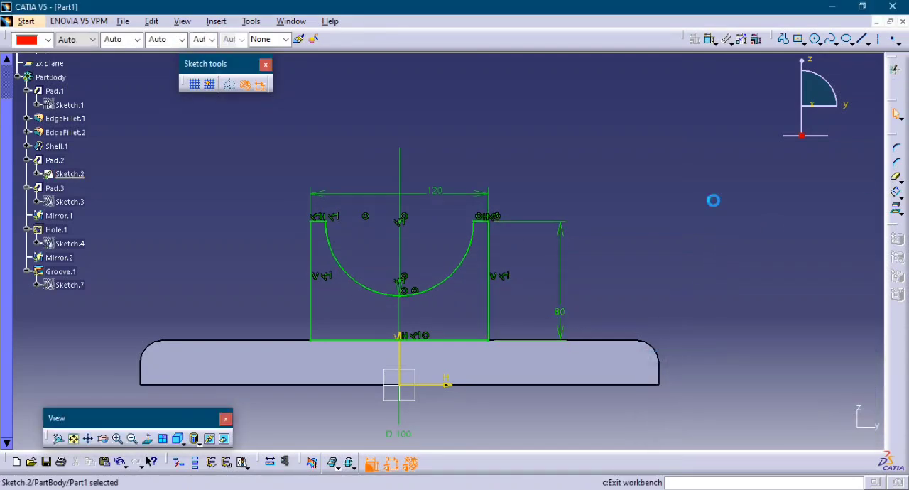
{"action": "left_click", "coordinate": [311, 463]}
{"action": "left_click", "coordinate": [289, 462]}
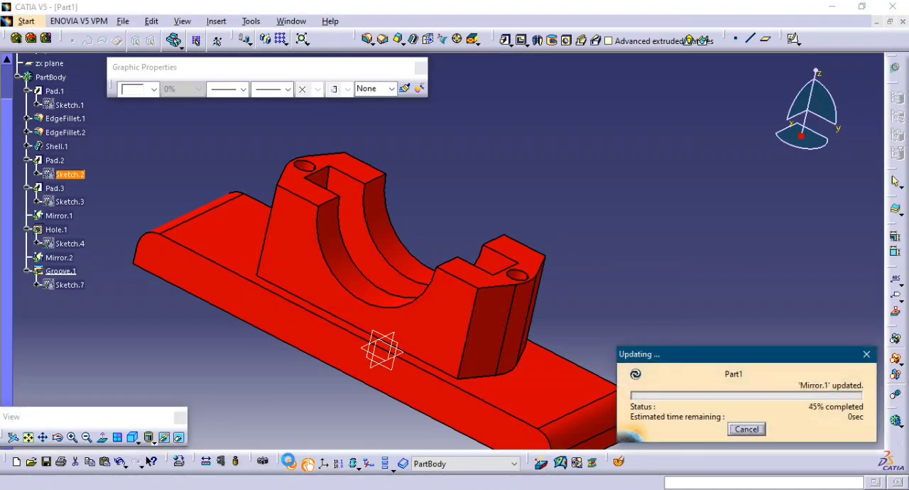
Fillet the edges where the lugs at both ends of the block meet the base with a 5 mm radius.
{"action": "middle_click_drag", "start_coordinate": [496, 258], "coordinate": [567, 308]}
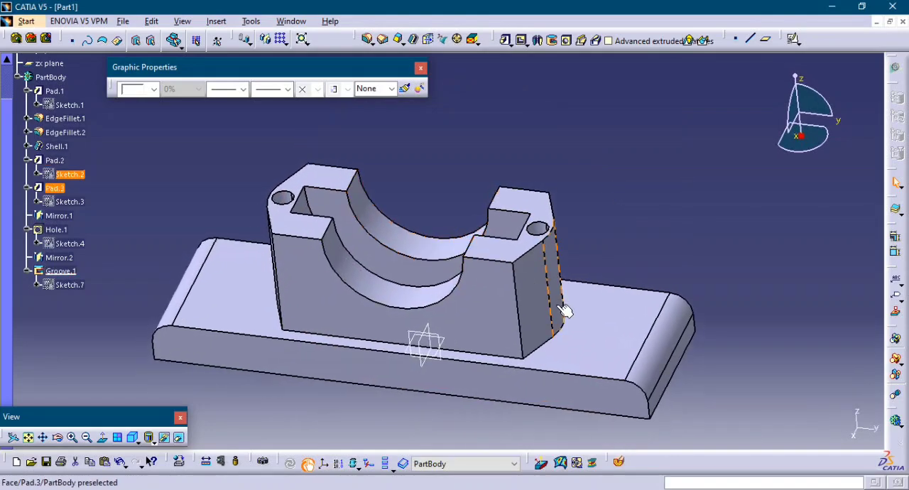
{"action": "left_click", "coordinate": [365, 39]}
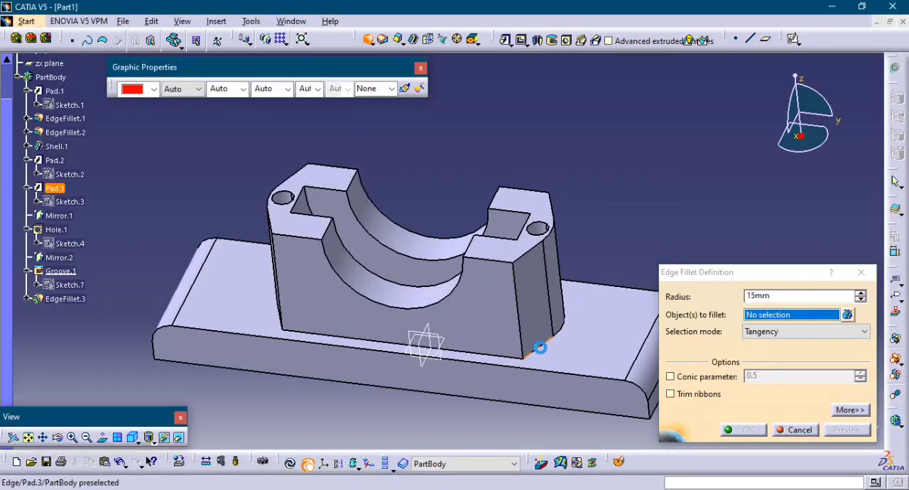
{"action": "left_click", "coordinate": [565, 329]}
{"action": "middle_click_drag", "start_coordinate": [288, 328], "coordinate": [497, 345]}
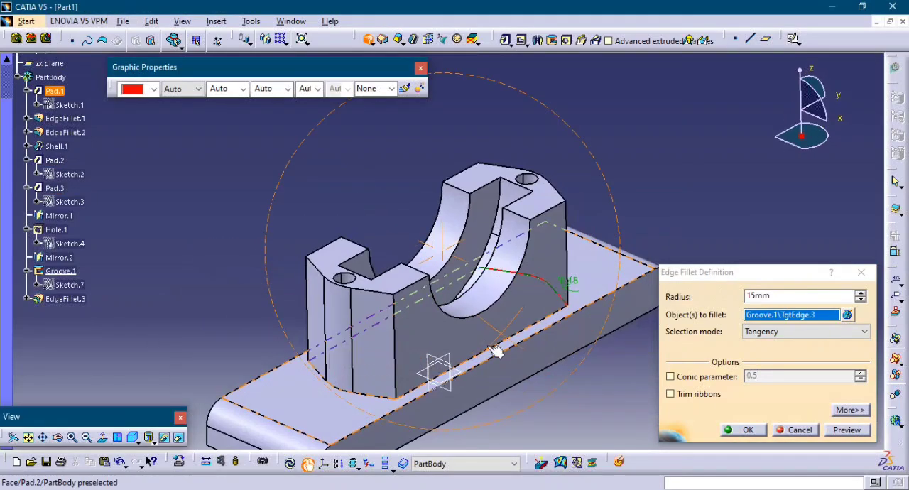
{"action": "left_click", "coordinate": [374, 395]}
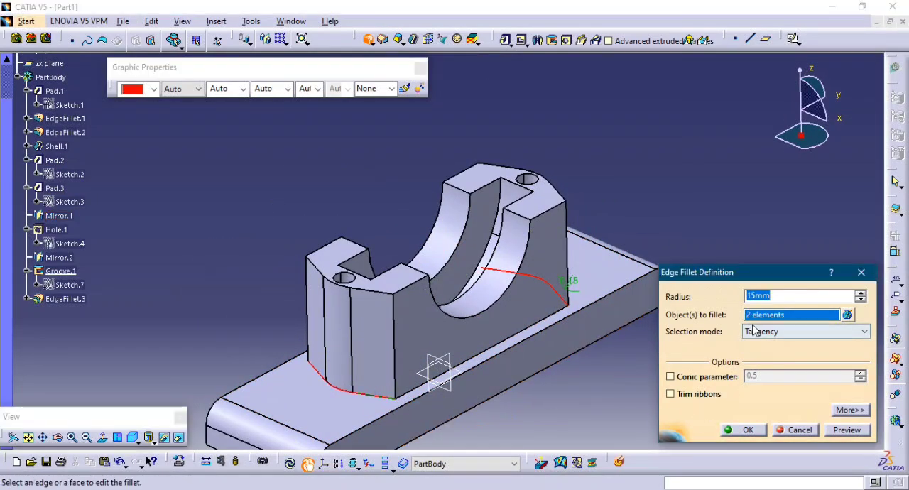
{"action": "left_click", "coordinate": [847, 430]}
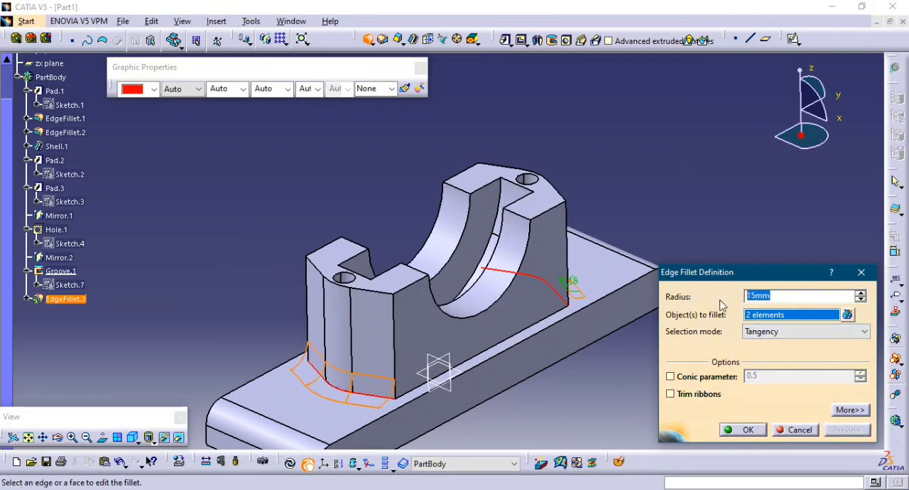
{"action": "left_click", "coordinate": [748, 430]}
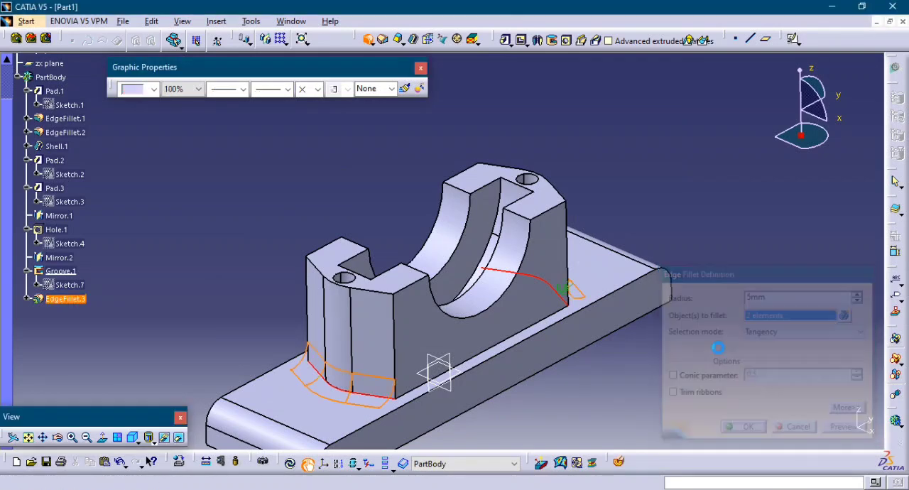
{"action": "left_click", "coordinate": [675, 345]}
{"action": "middle_click_drag", "start_coordinate": [601, 329], "coordinate": [355, 319]}
{"action": "middle_click_drag", "start_coordinate": [624, 388], "coordinate": [738, 404]}
{"action": "middle_click_drag", "start_coordinate": [556, 313], "coordinate": [536, 388]}
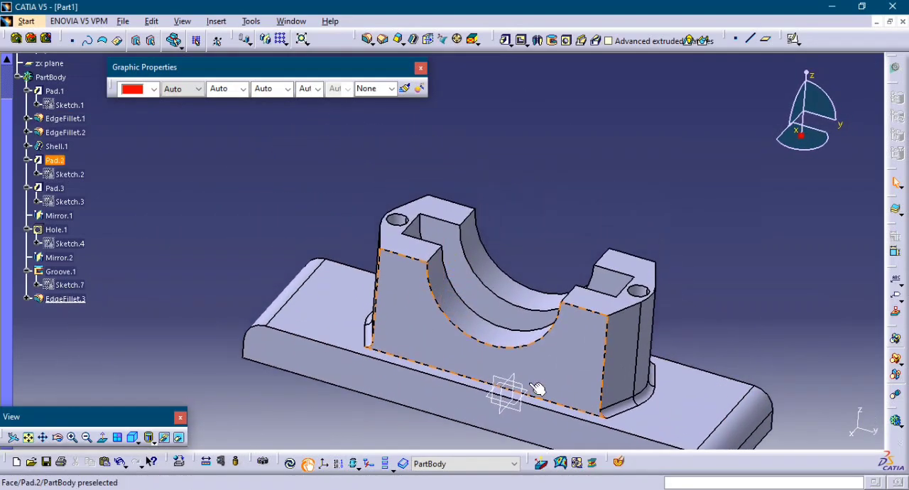